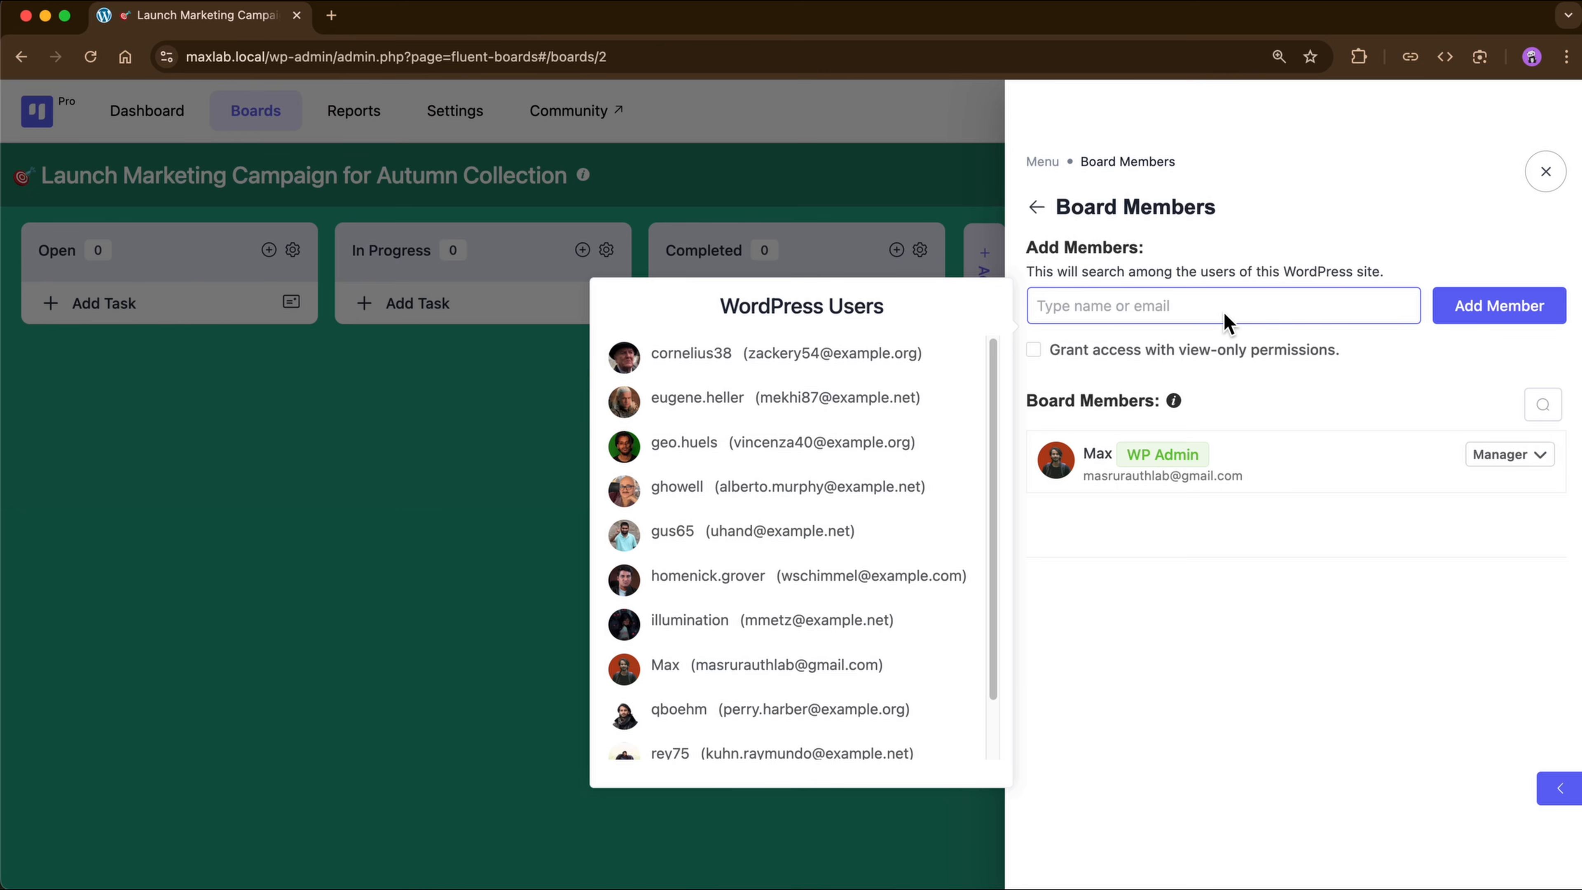
Step: Add the first listed WordPress user as a board member and send a board invitation to an outside person's e-mail address
{"action": "left_click", "coordinate": [904, 372]}
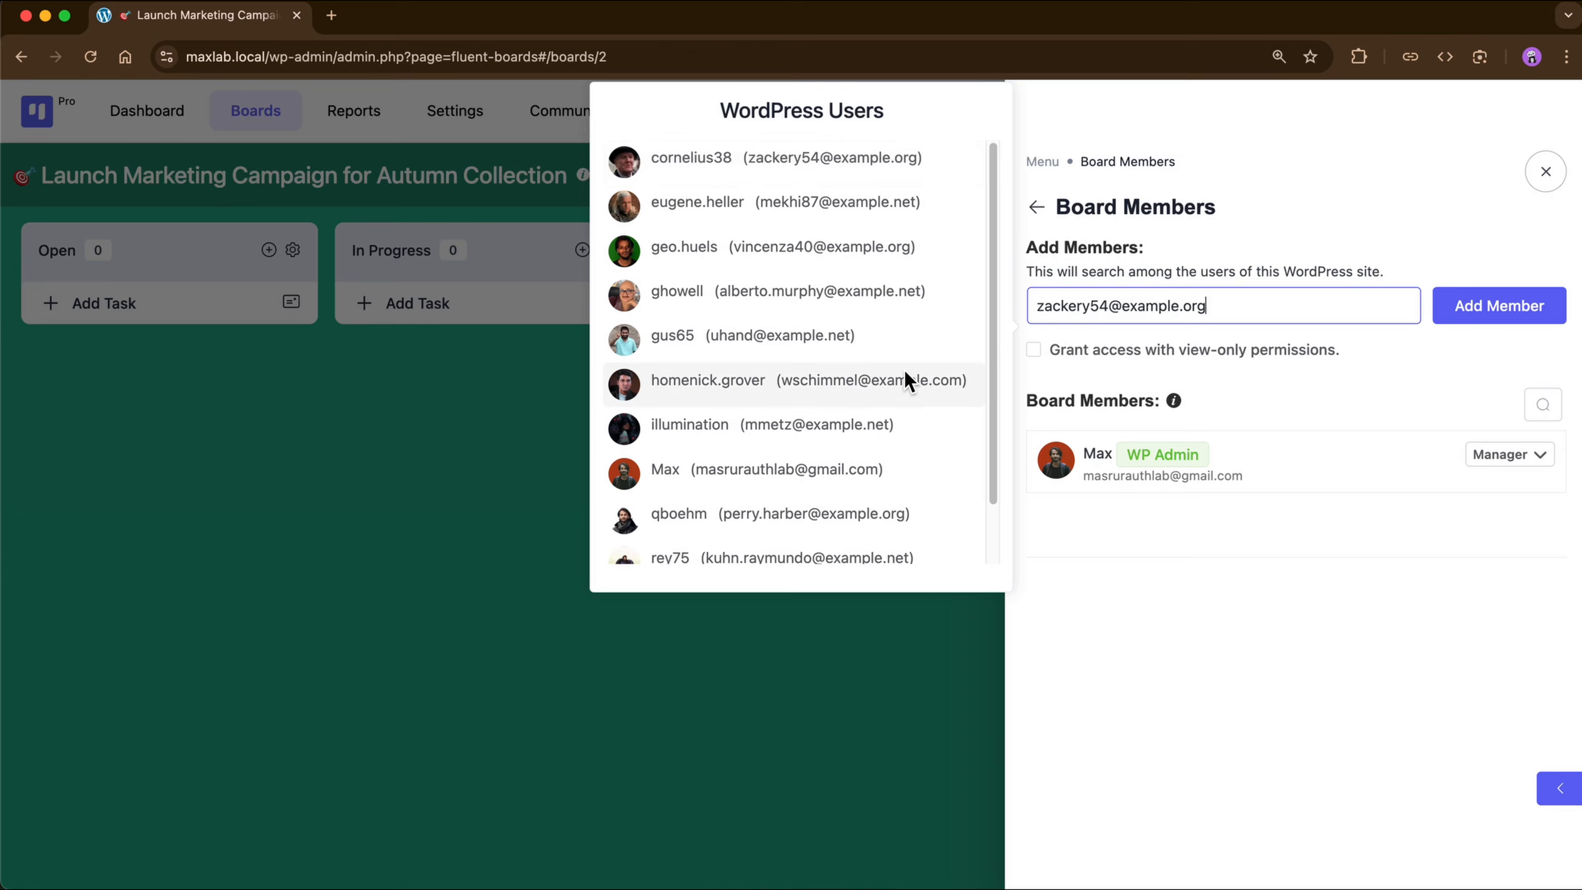
{"action": "left_click", "coordinate": [1455, 311]}
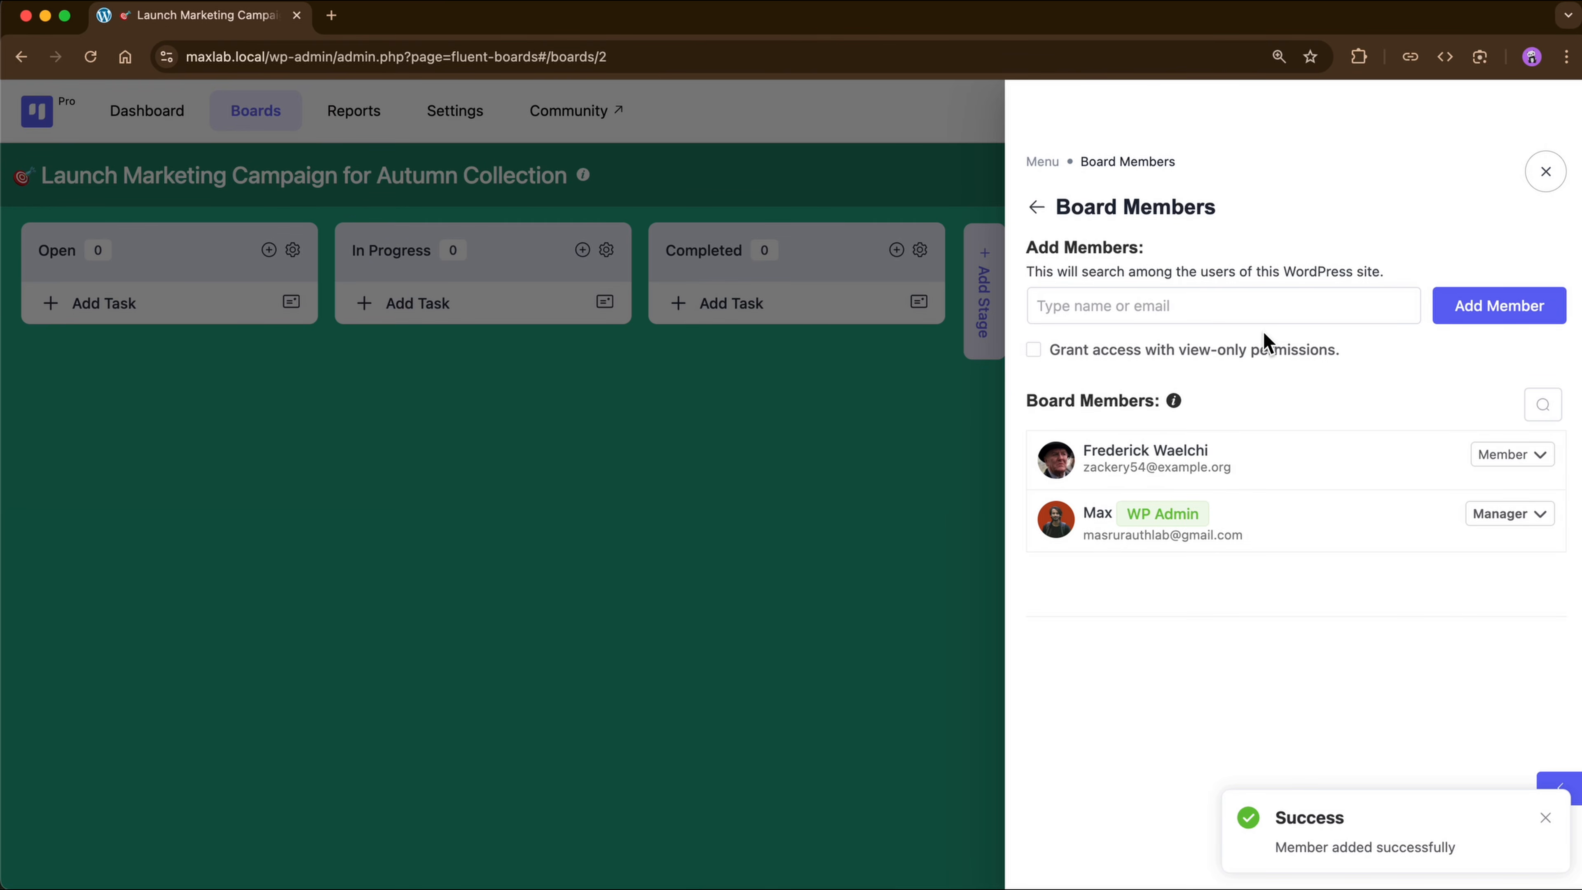
{"action": "left_click", "coordinate": [1137, 305]}
{"action": "type", "text": "ni"}
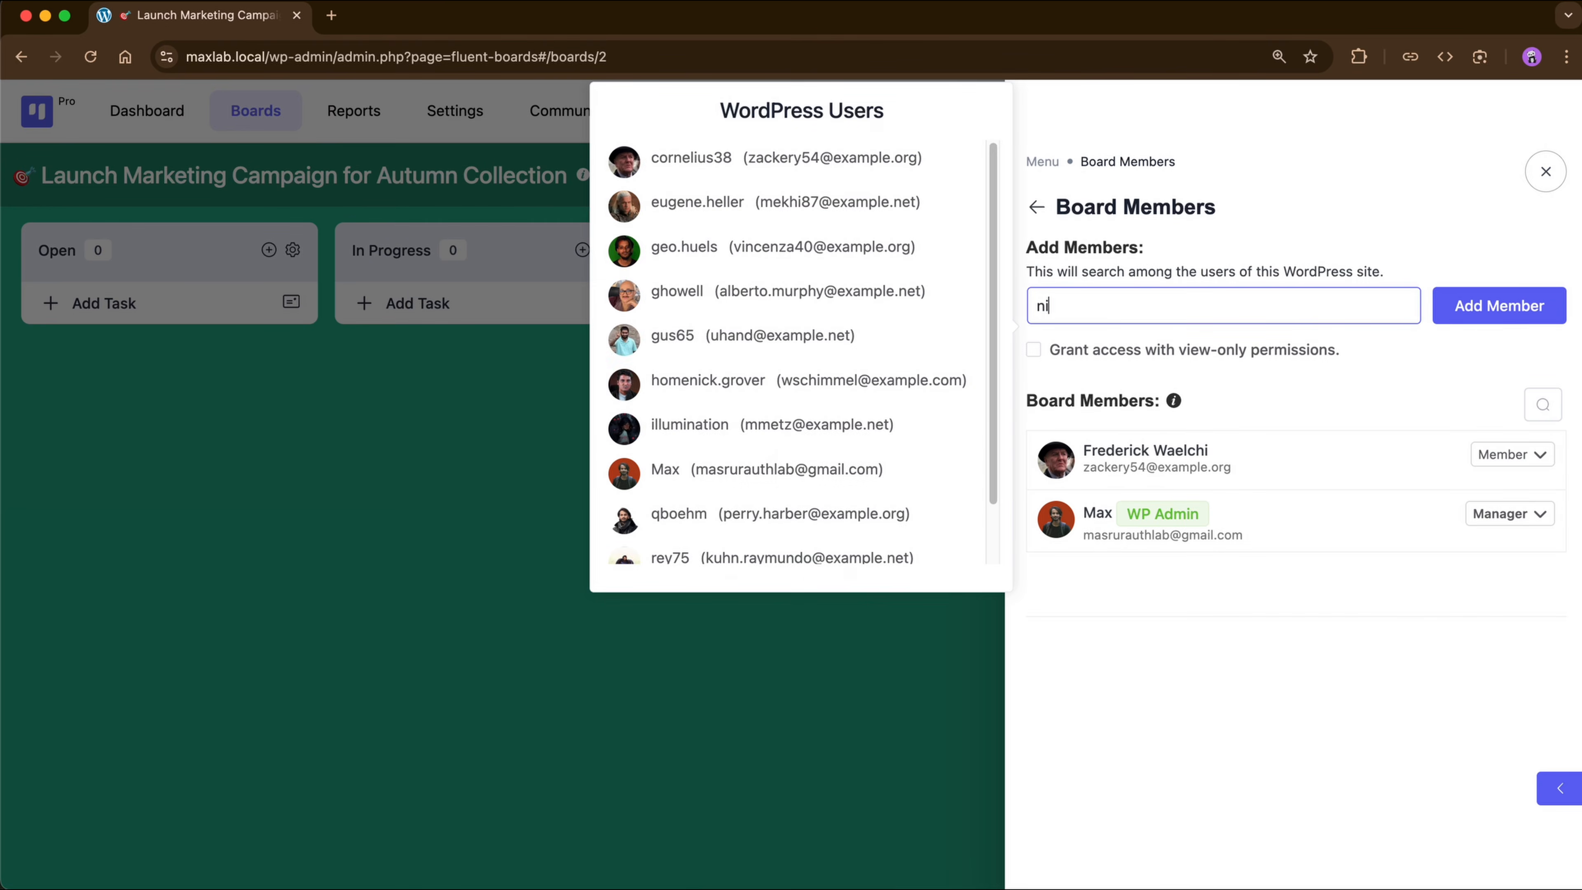
{"action": "type", "text": "cole@examp"}
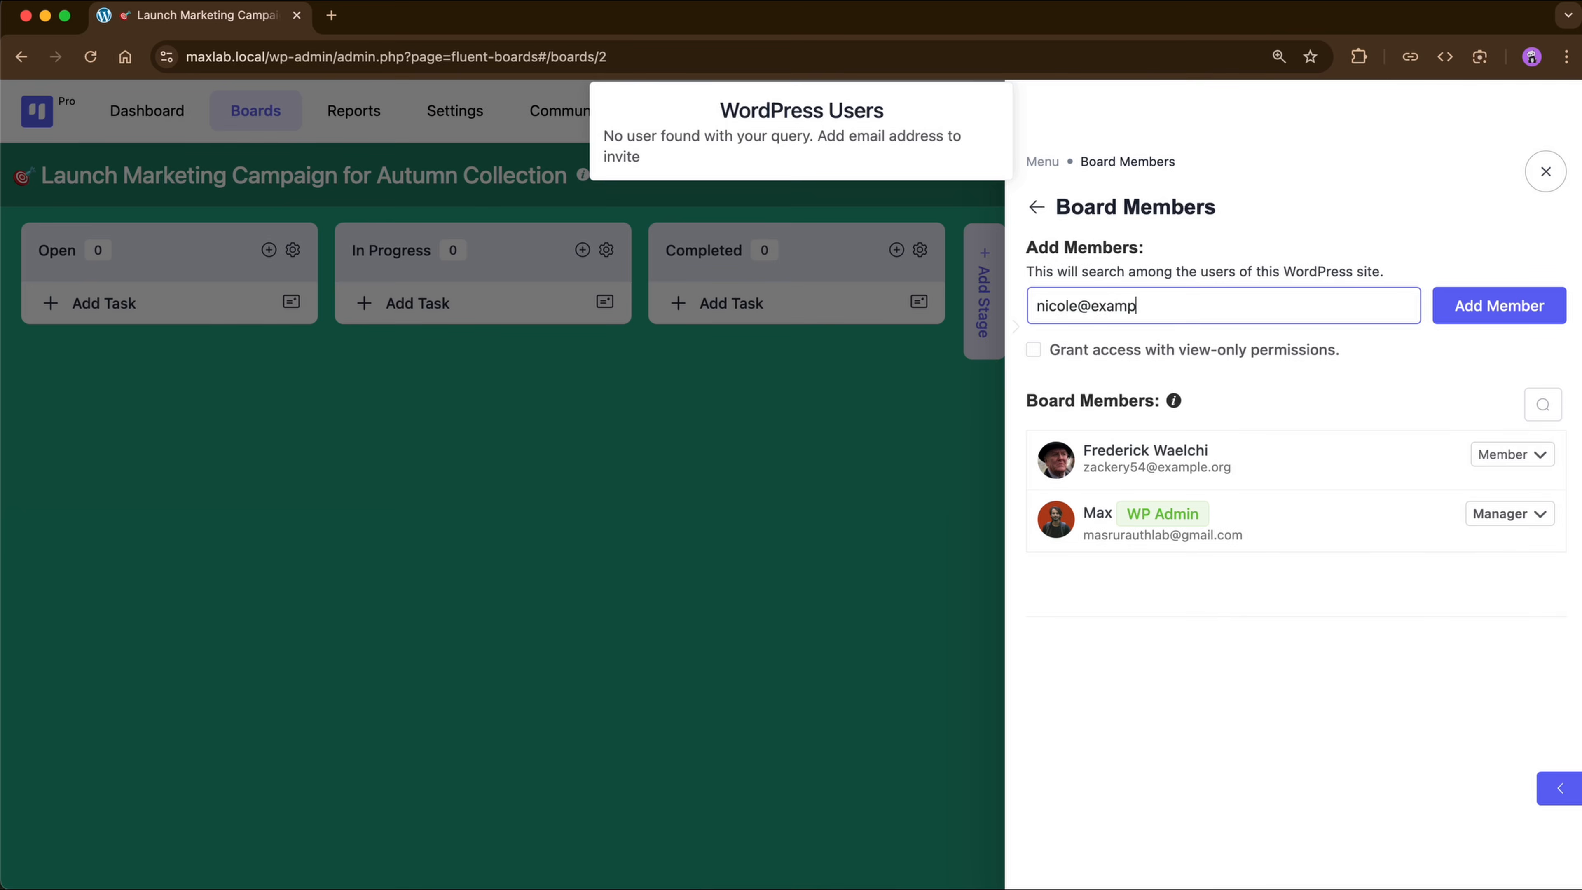
{"action": "type", "text": "le.net"}
{"action": "left_click", "coordinate": [1471, 313]}
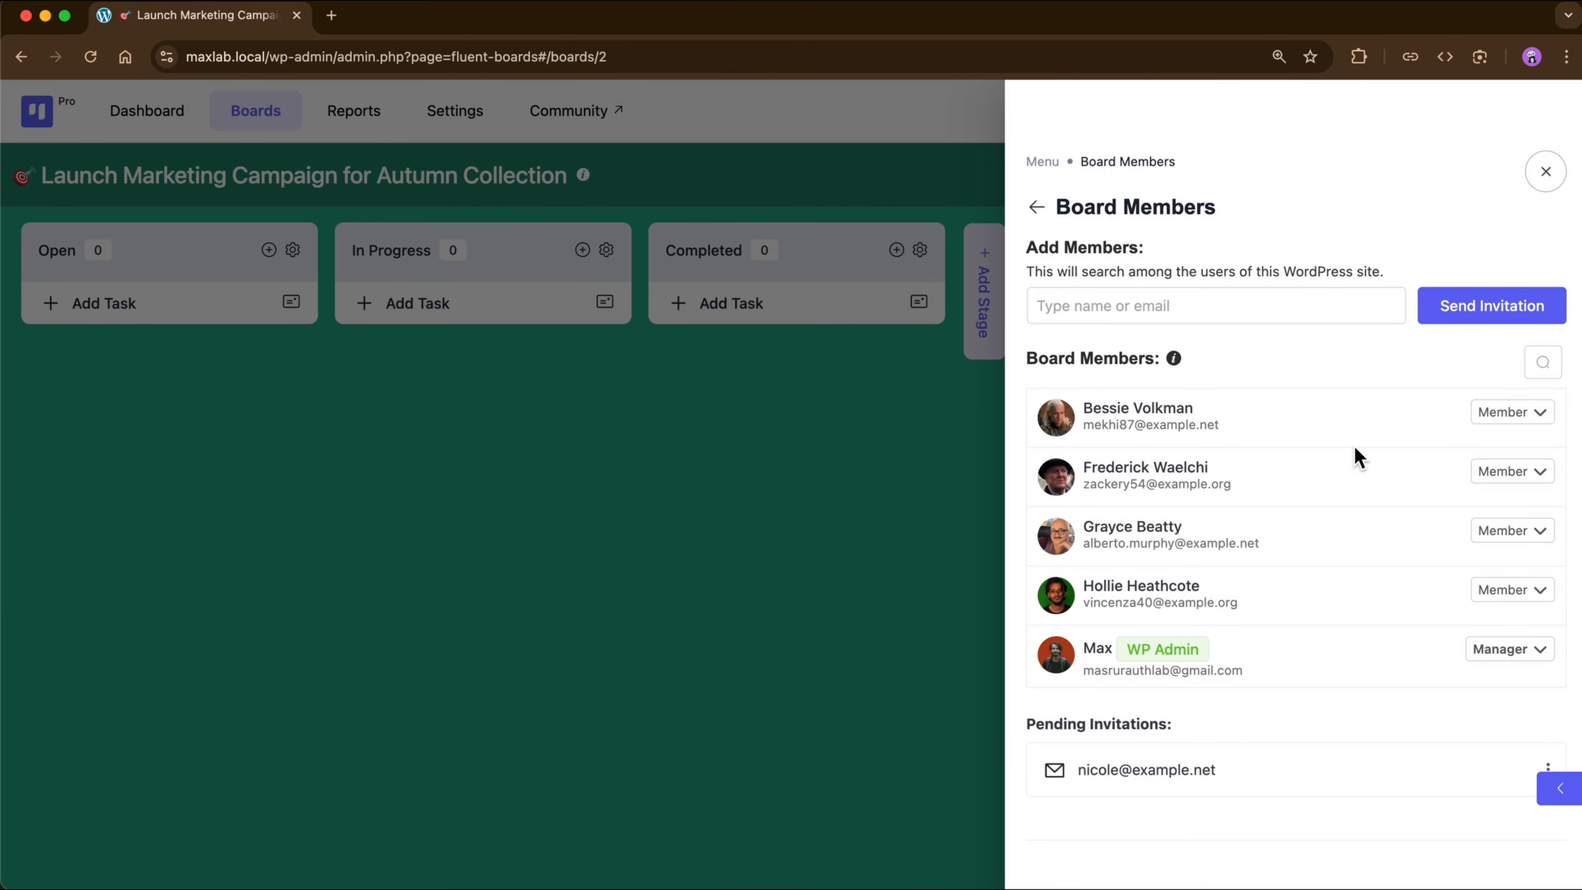
{"action": "left_click", "coordinate": [1563, 182]}
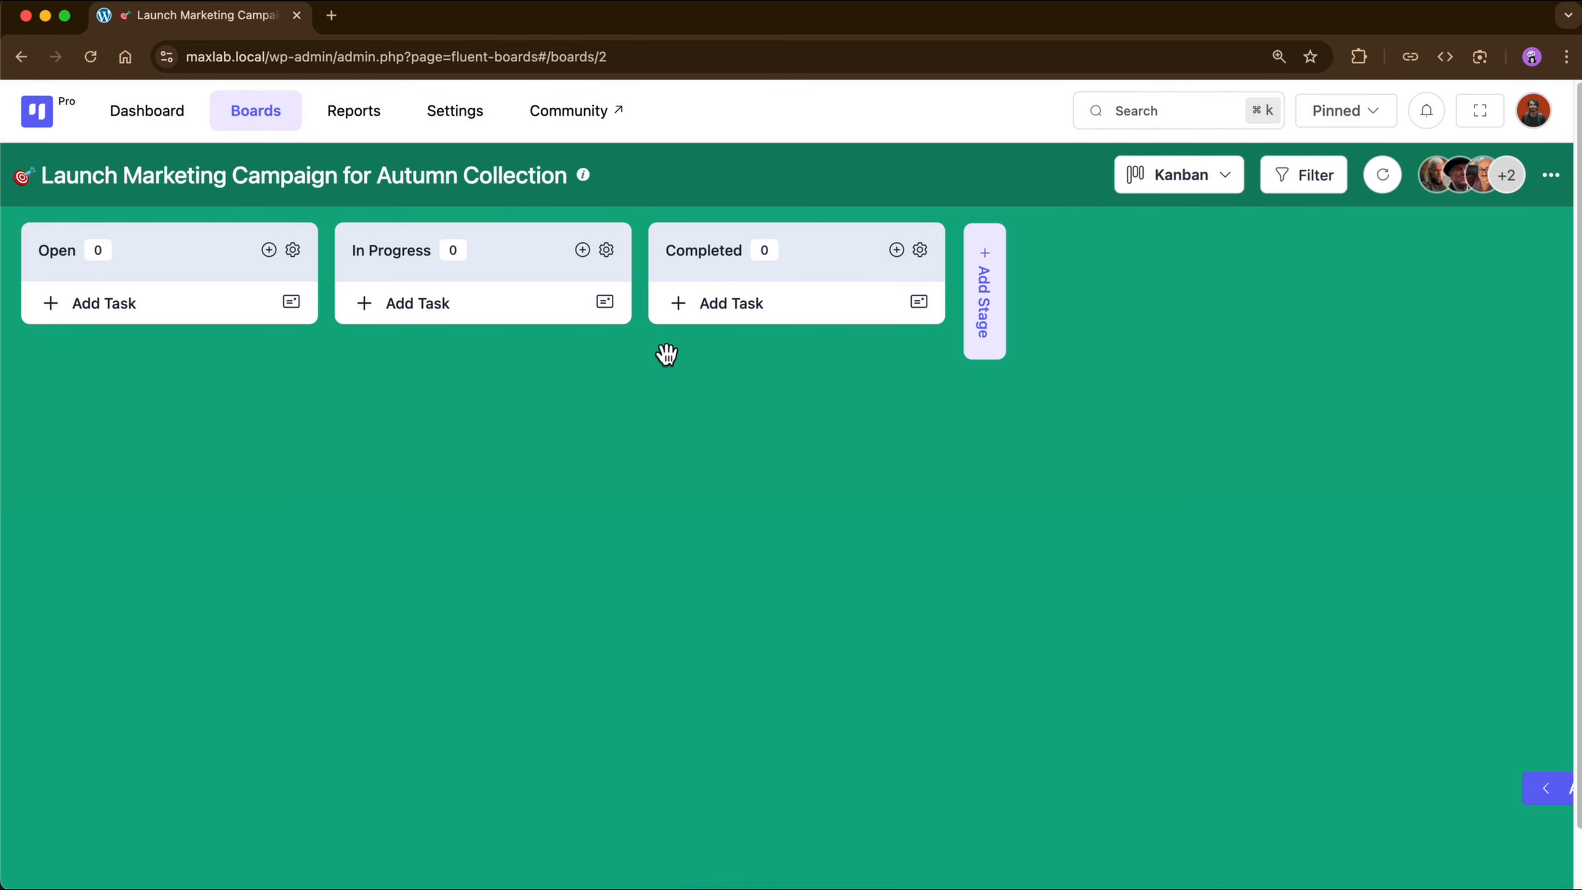
Step: Add a task titled "Competitor Analysis Type" to the Open stage
{"action": "left_click", "coordinate": [94, 322]}
{"action": "type", "text": "Competito"}
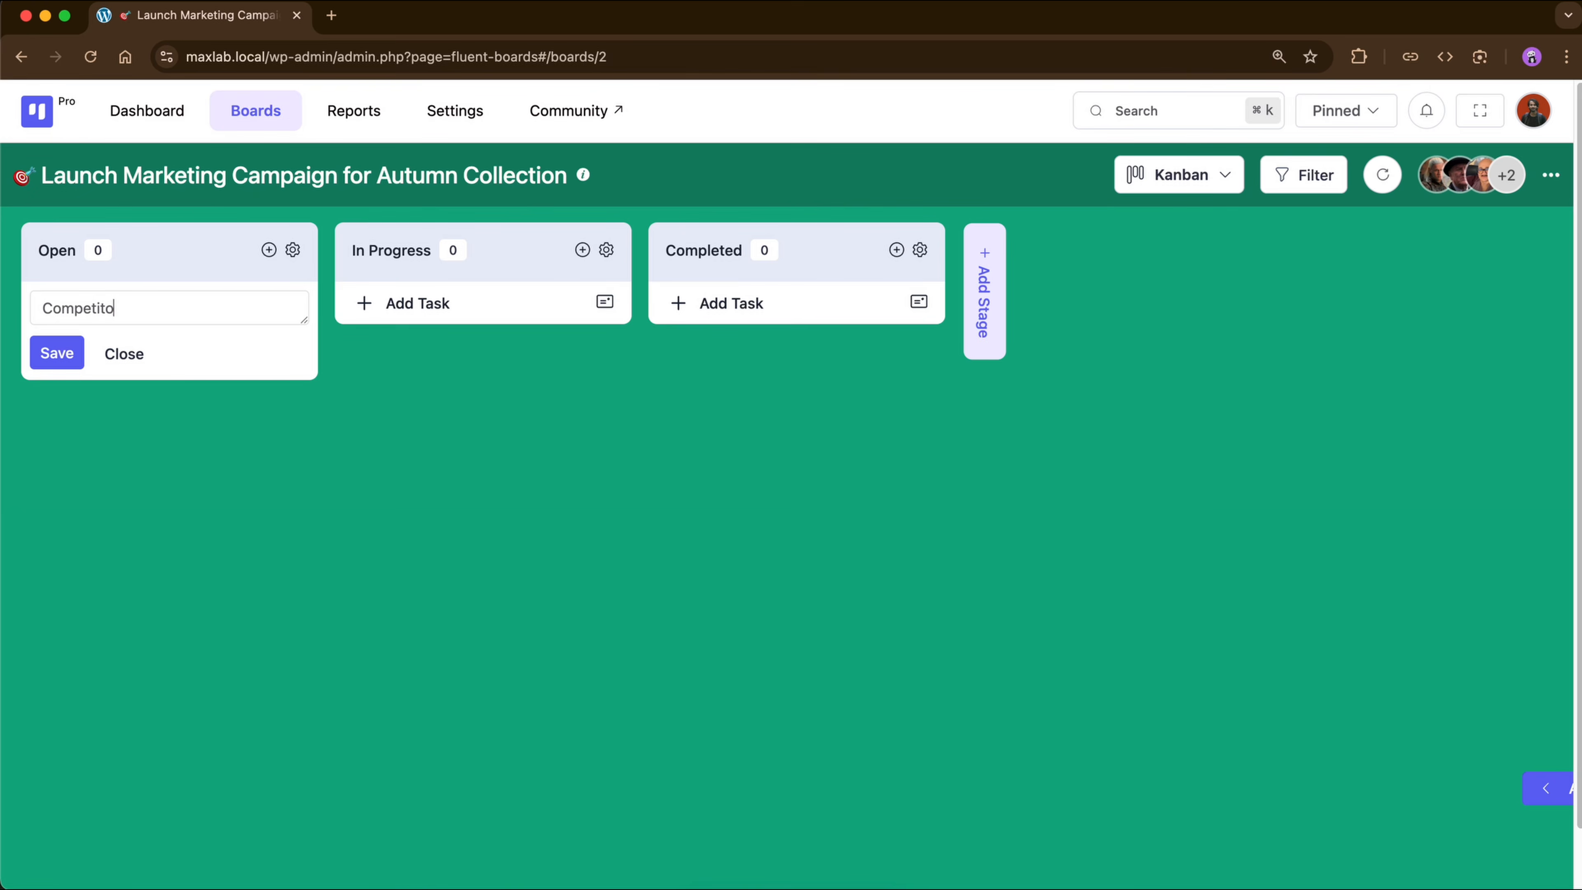
{"action": "type", "text": "r Analysis Type"}
{"action": "left_click", "coordinate": [42, 353]}
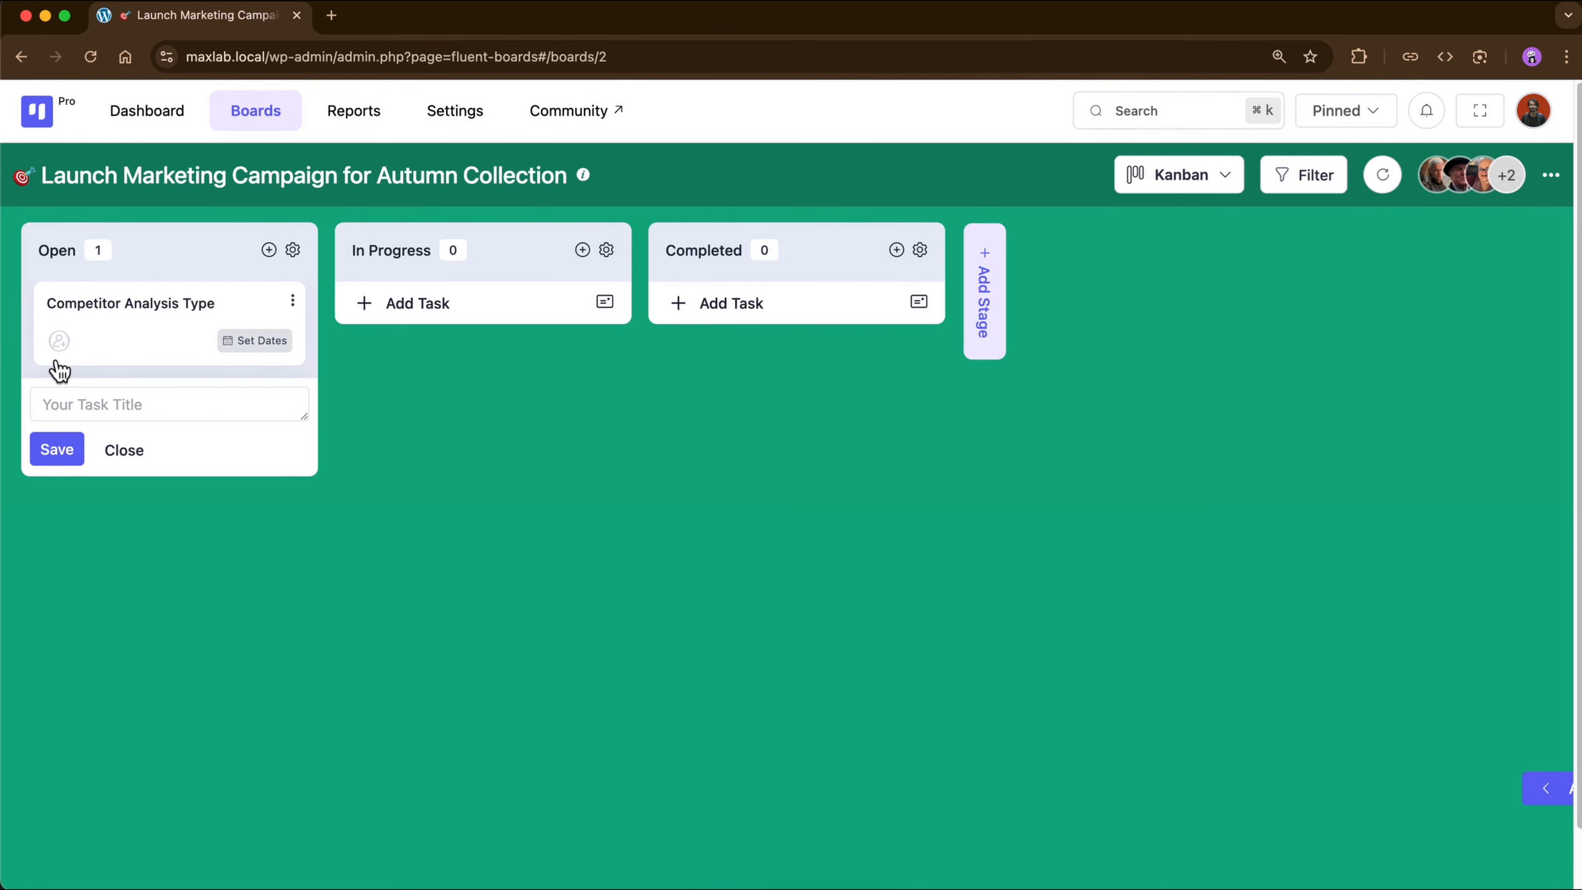
{"action": "left_click", "coordinate": [123, 453]}
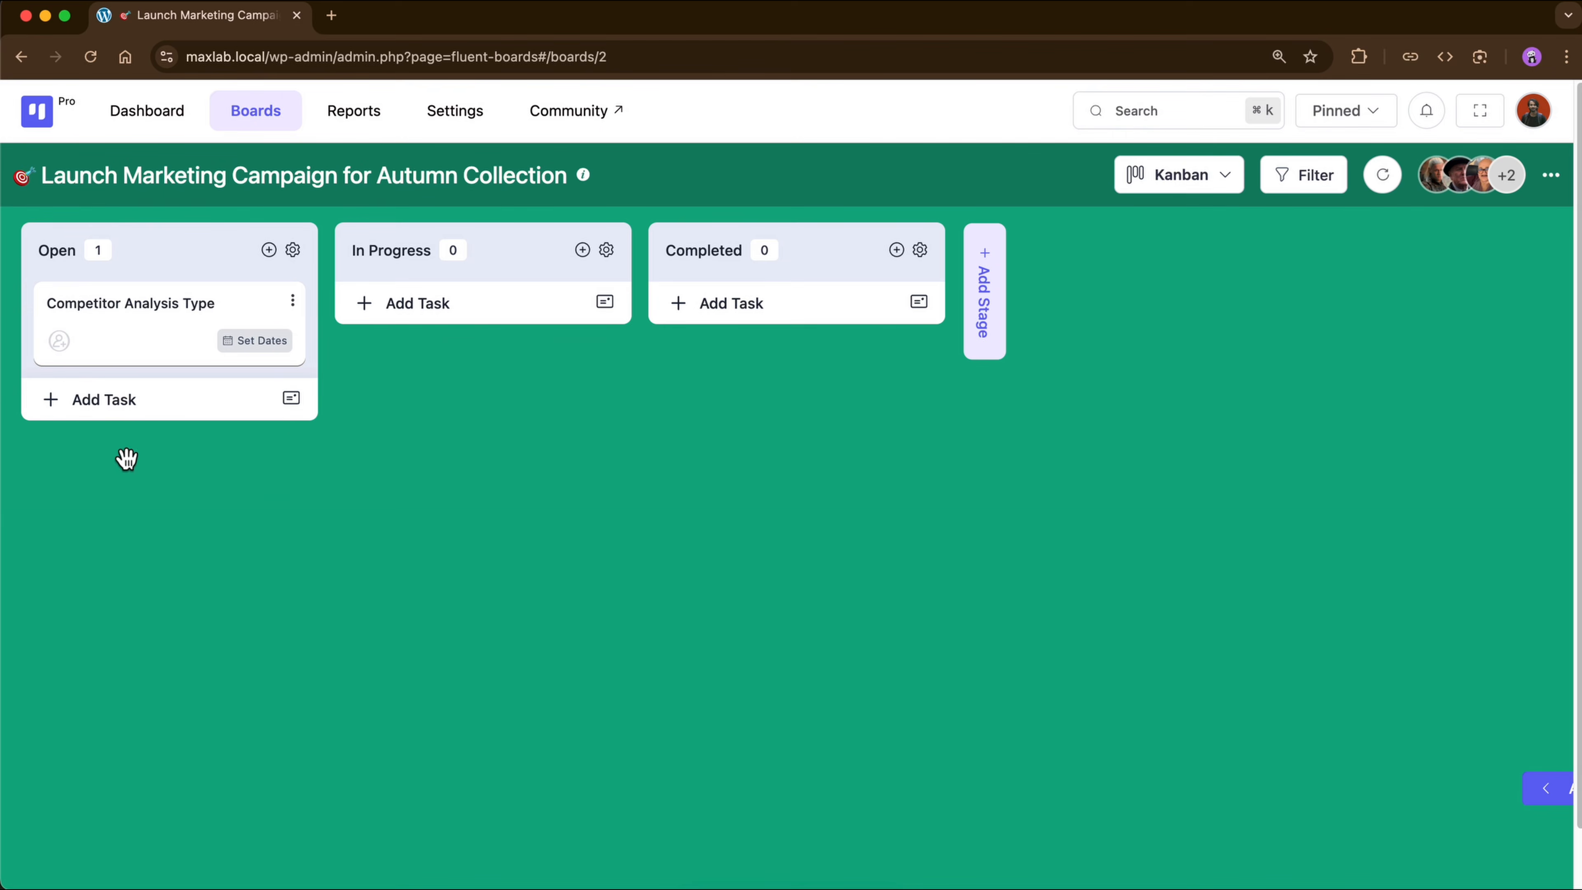
Step: Add a task titled "Fall Focus: Marketing Activation" at the top of the Open stage
{"action": "left_click", "coordinate": [268, 250]}
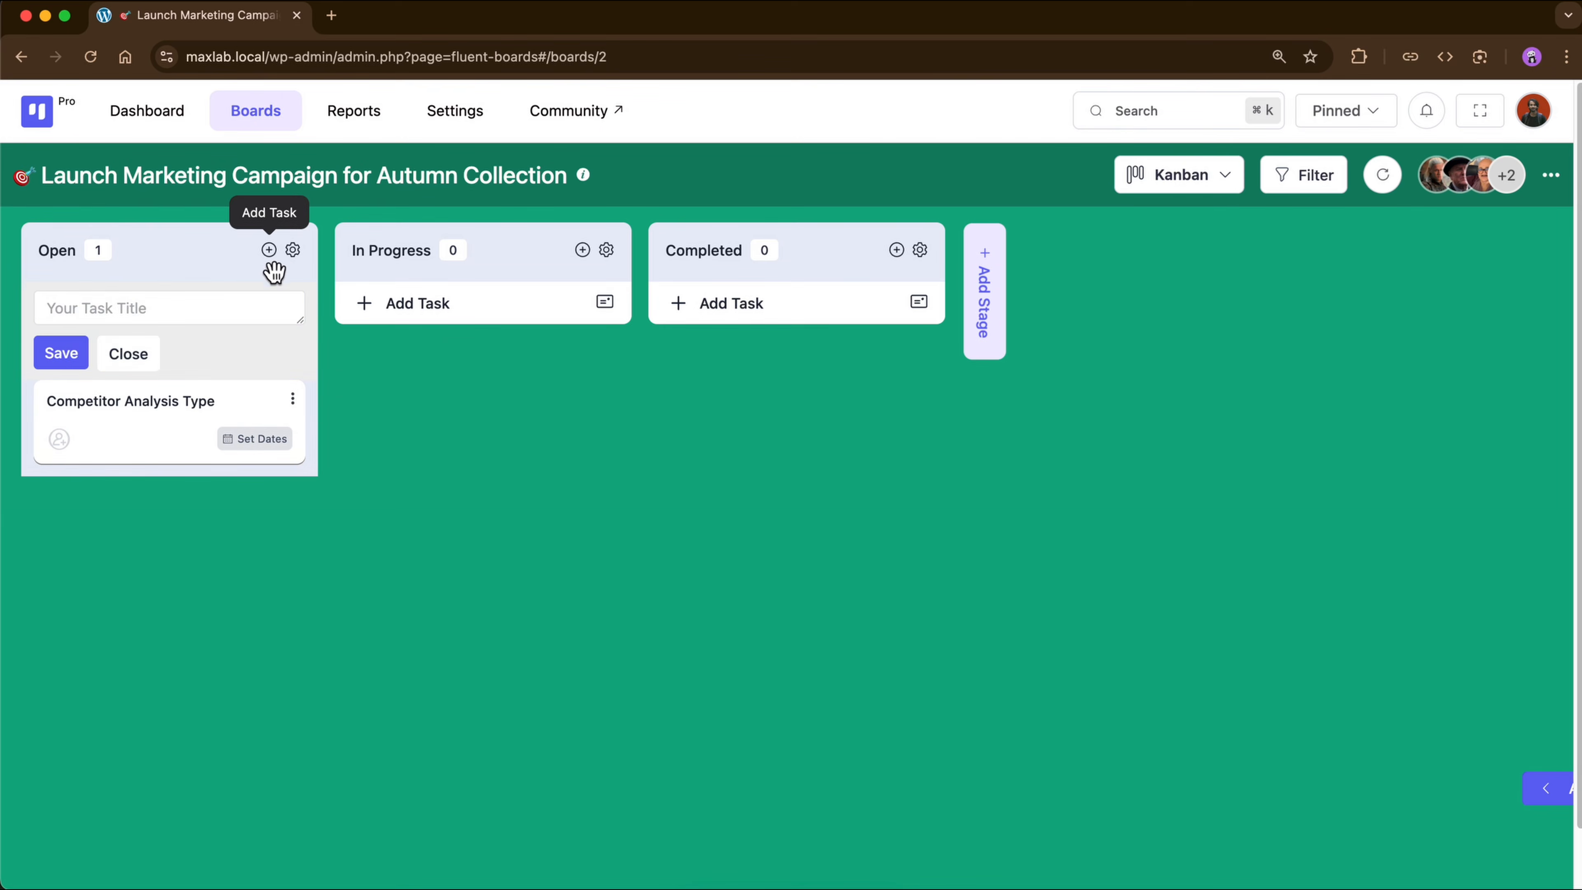
{"action": "type", "text": "Fall Focus: Marketing Ac"}
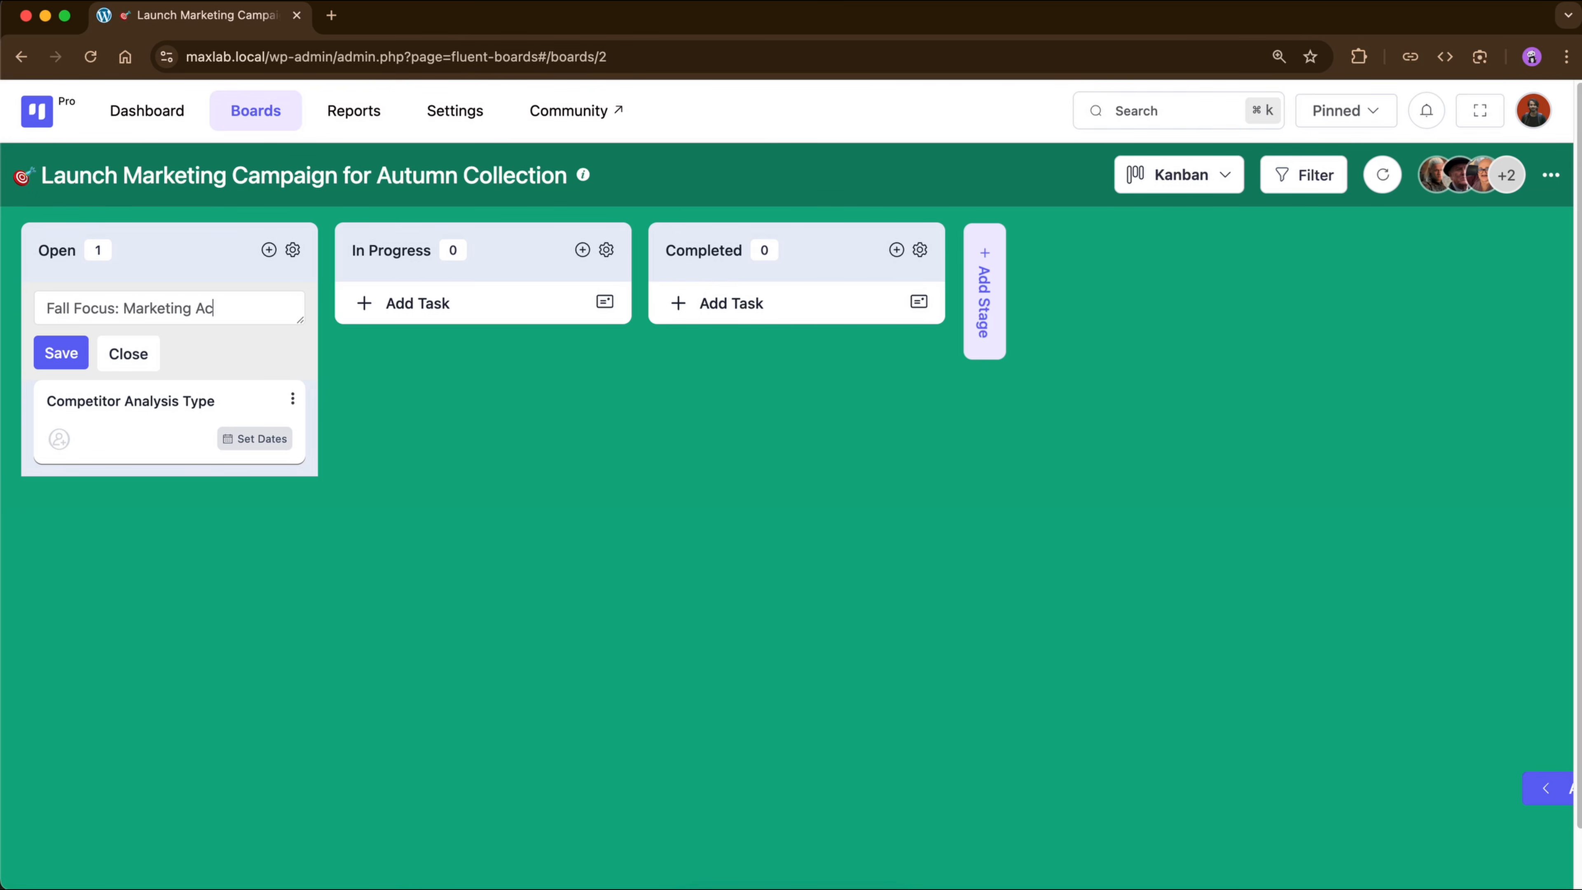
{"action": "type", "text": "tion"}
{"action": "left_click", "coordinate": [77, 357]}
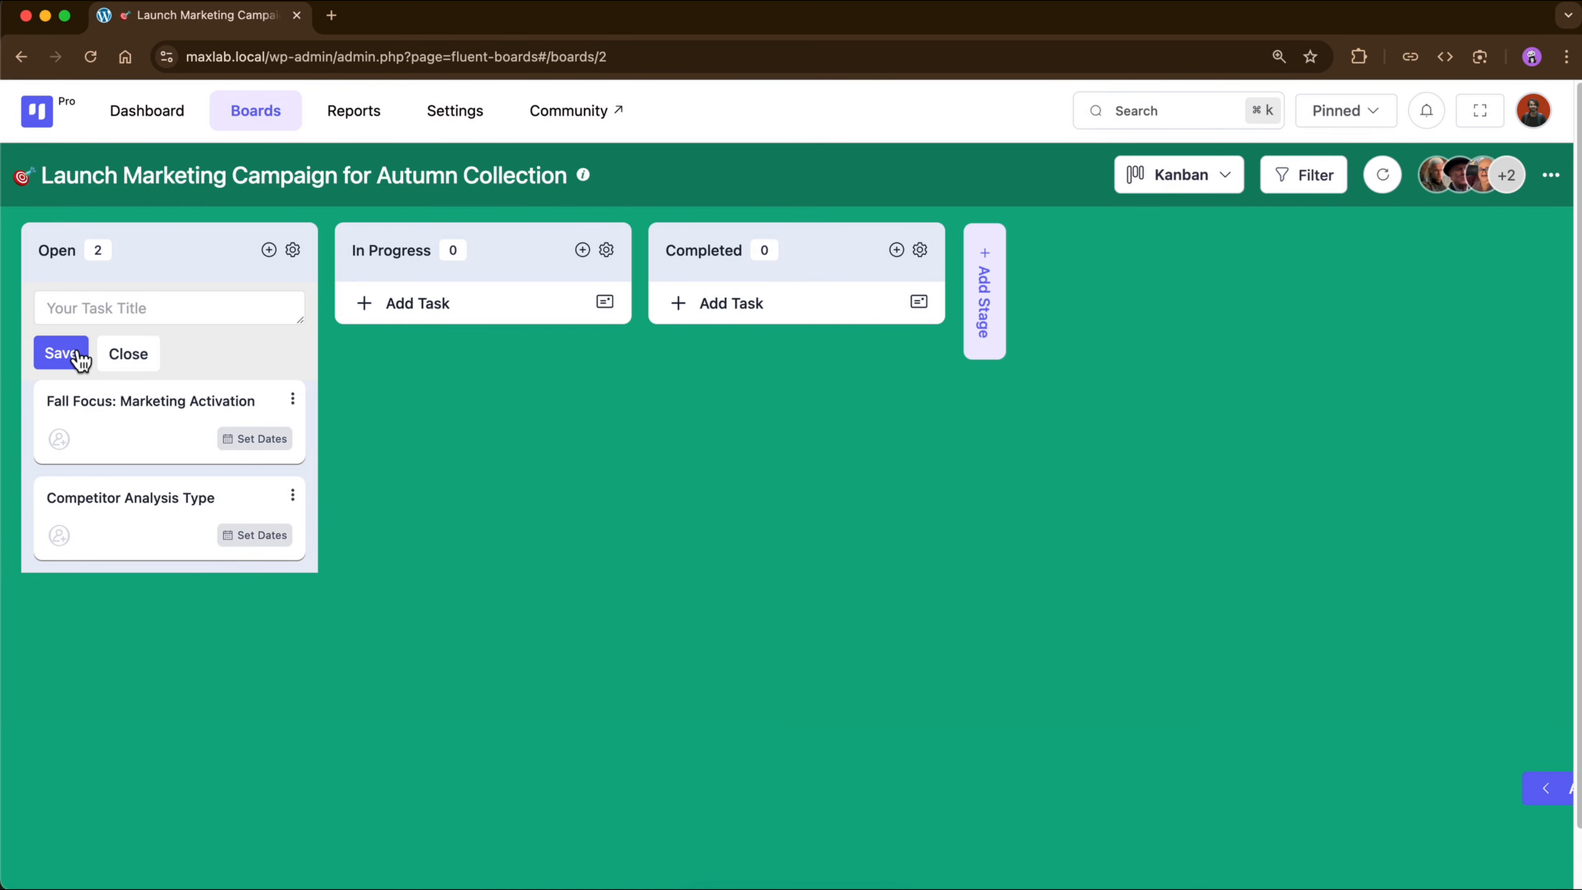
{"action": "left_click", "coordinate": [128, 355]}
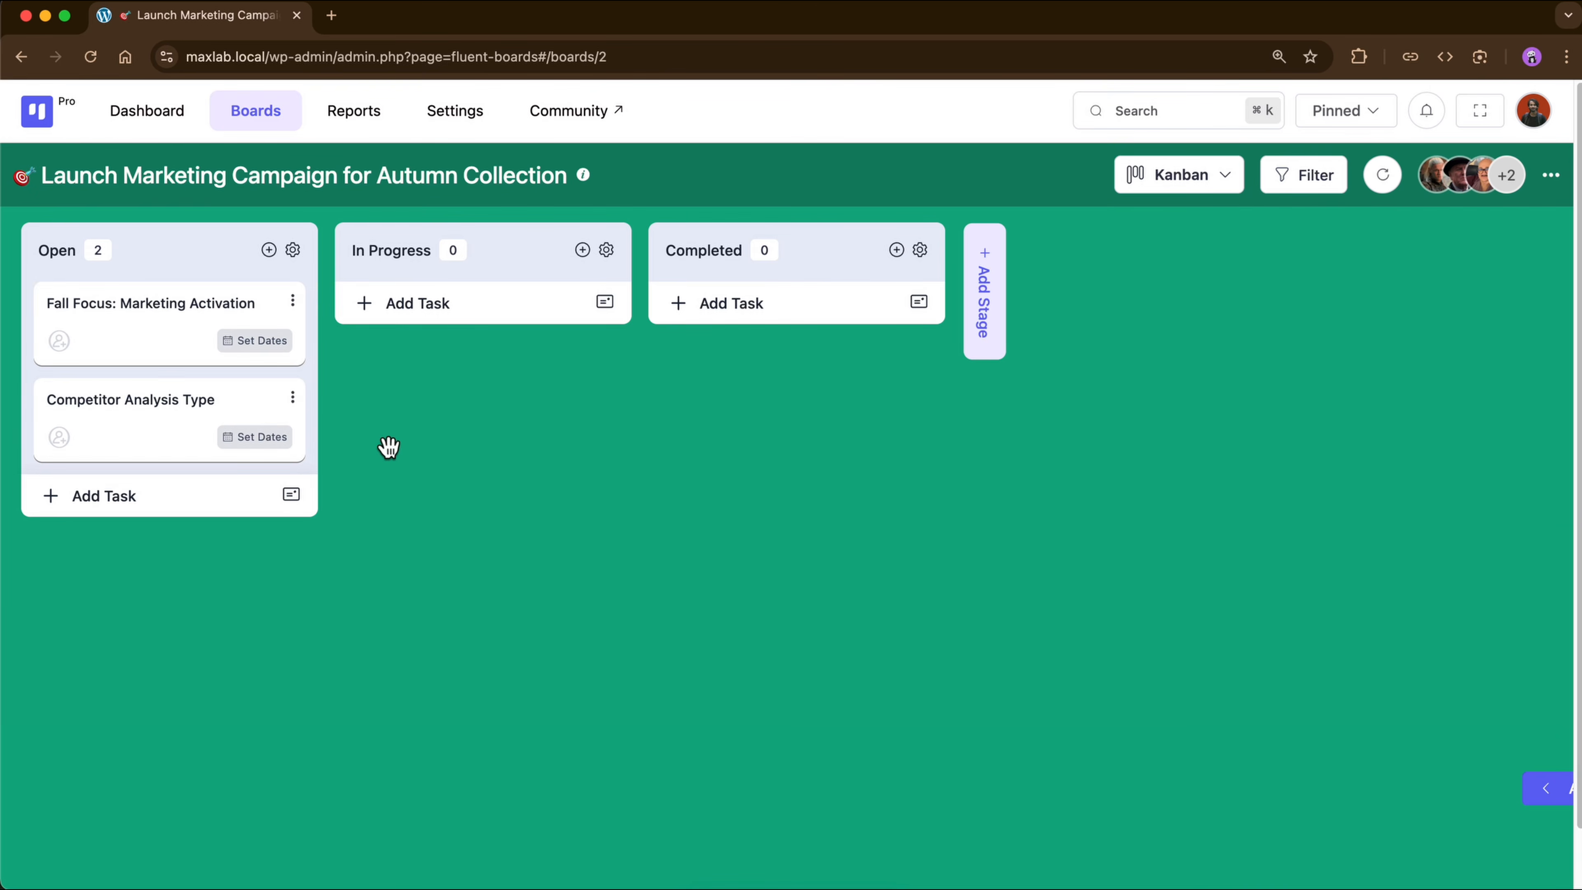
Step: Open the Competitor Analysis Type task and assign the first three listed board members to it
{"action": "left_click", "coordinate": [185, 417]}
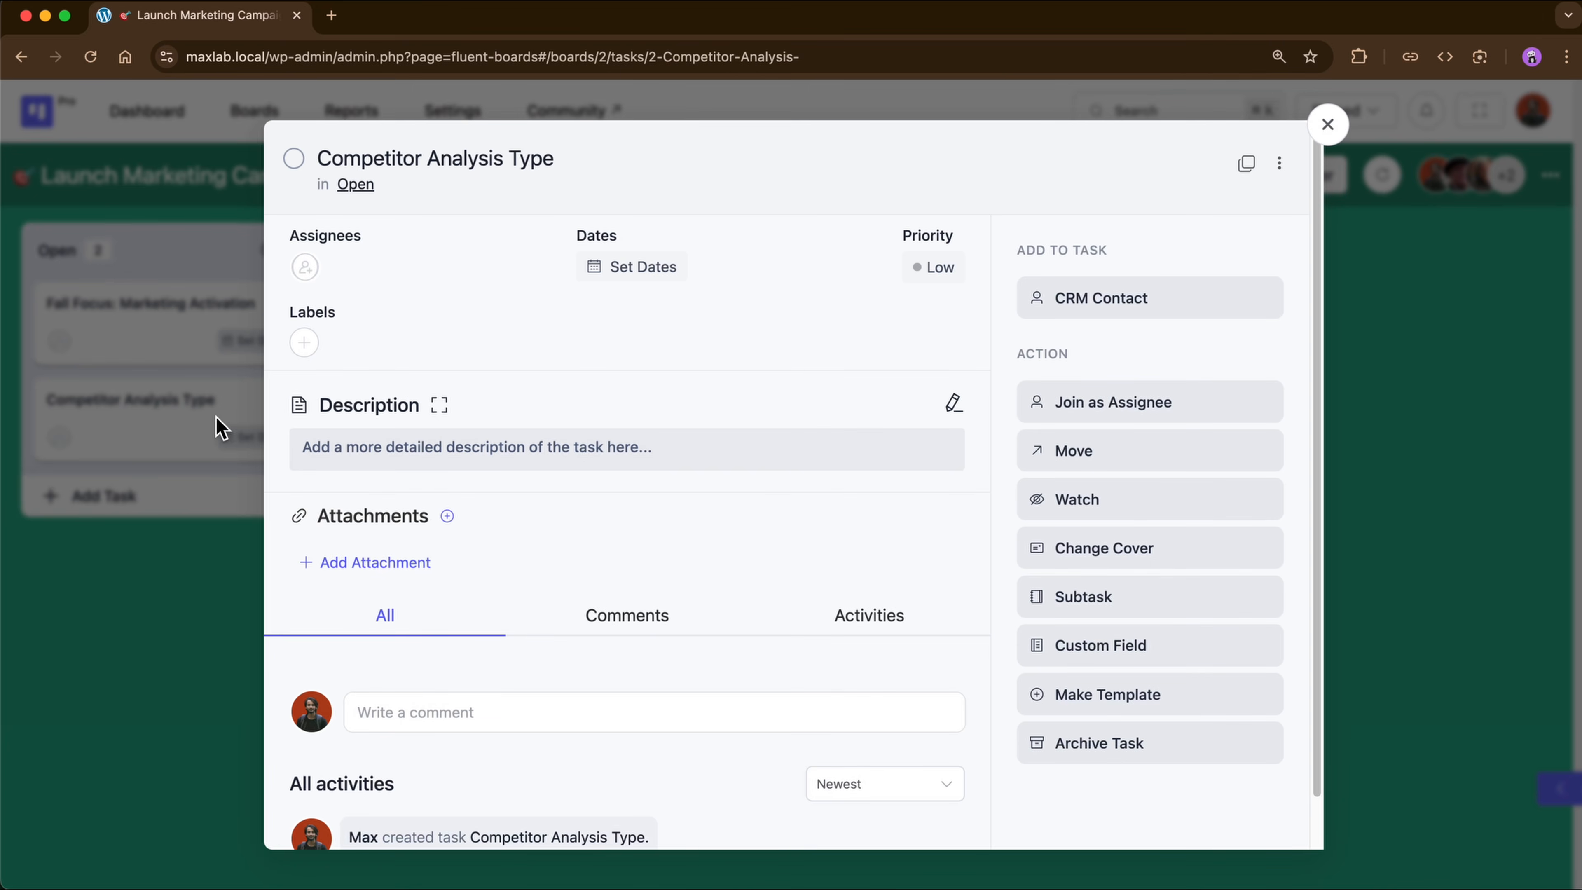
{"action": "left_click", "coordinate": [305, 267]}
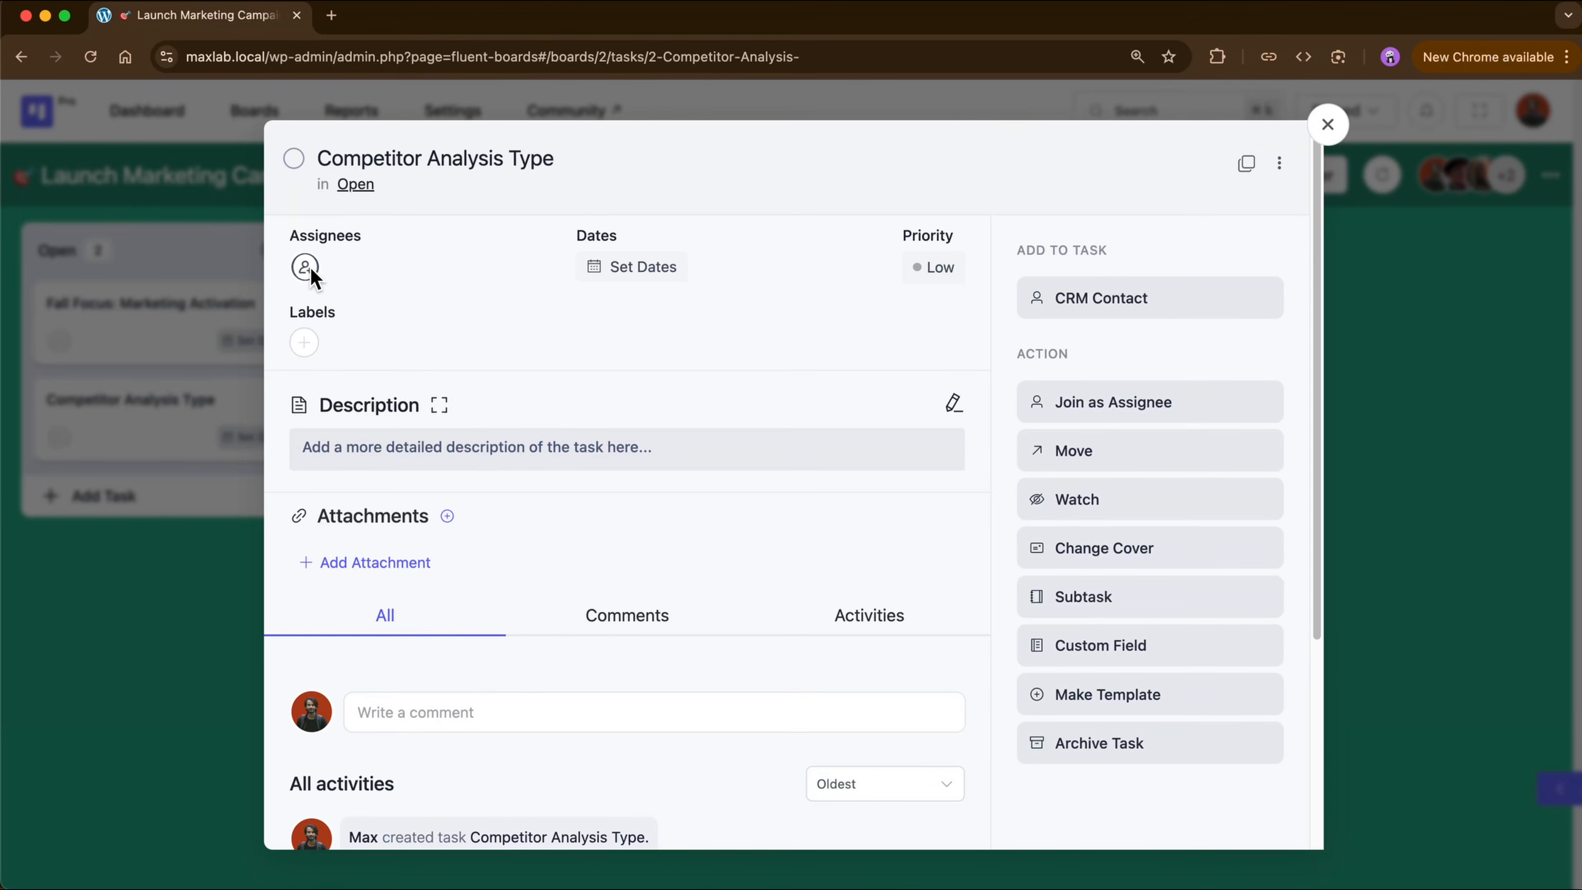
{"action": "left_click", "coordinate": [310, 268]}
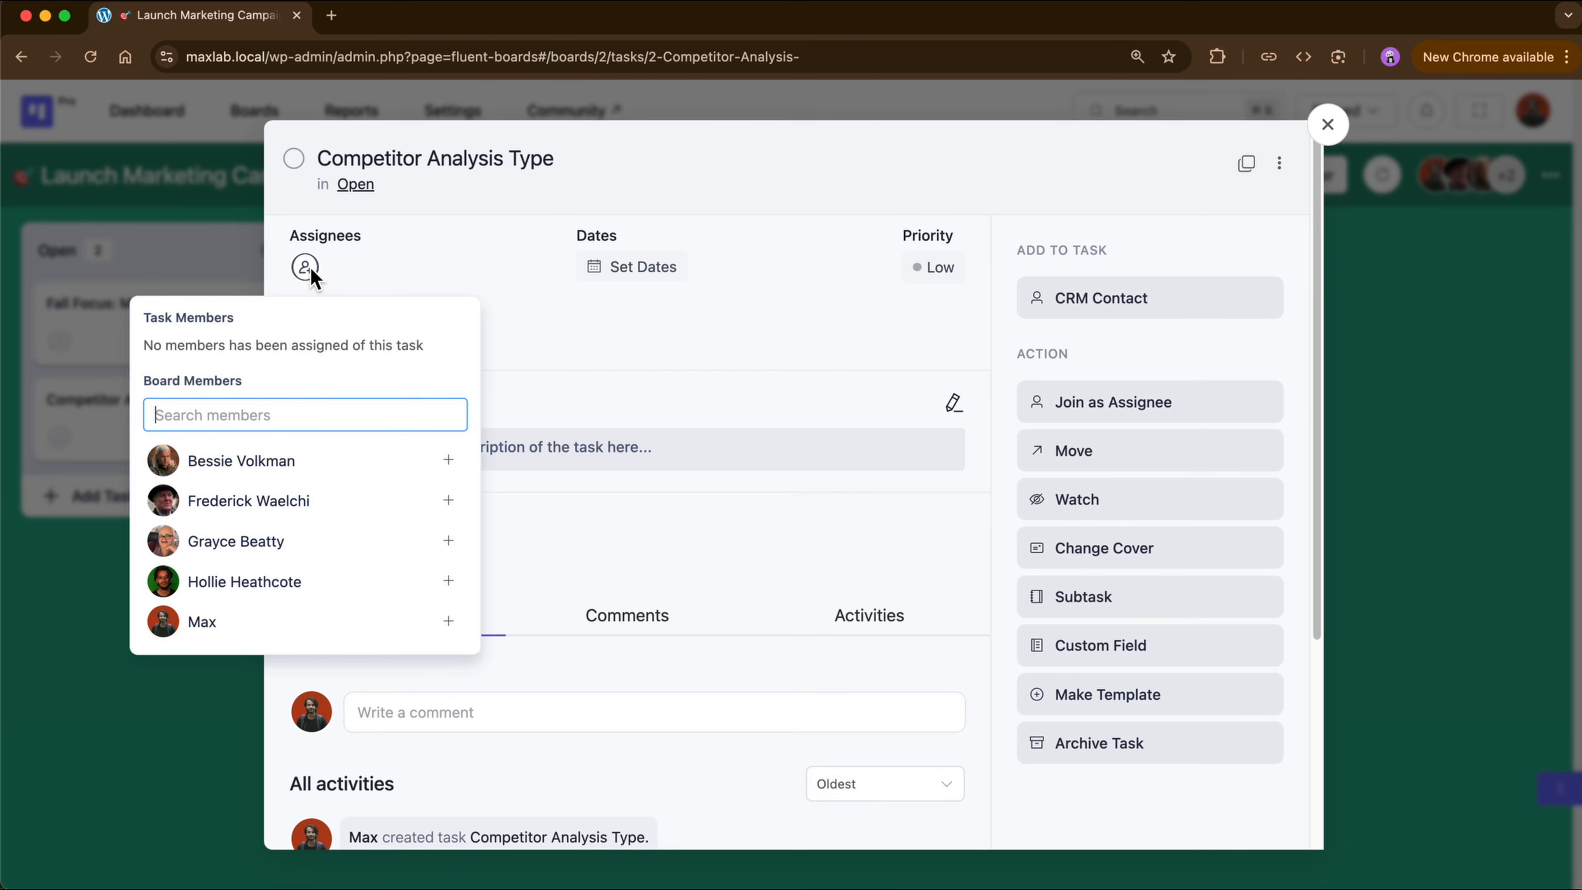
{"action": "left_click", "coordinate": [416, 458]}
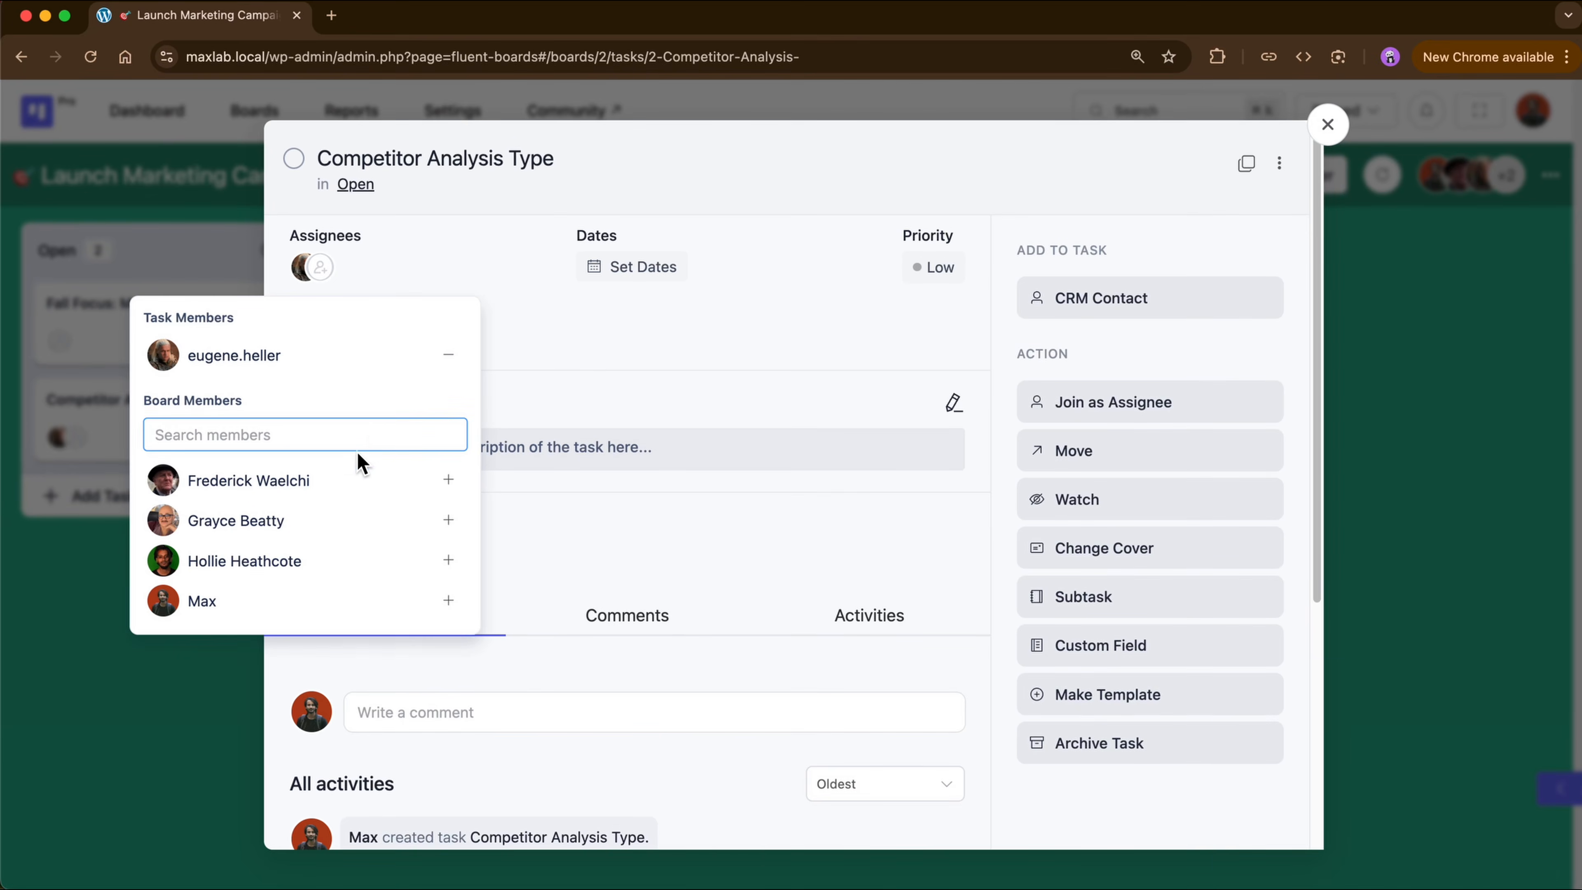
{"action": "left_click", "coordinate": [328, 480]}
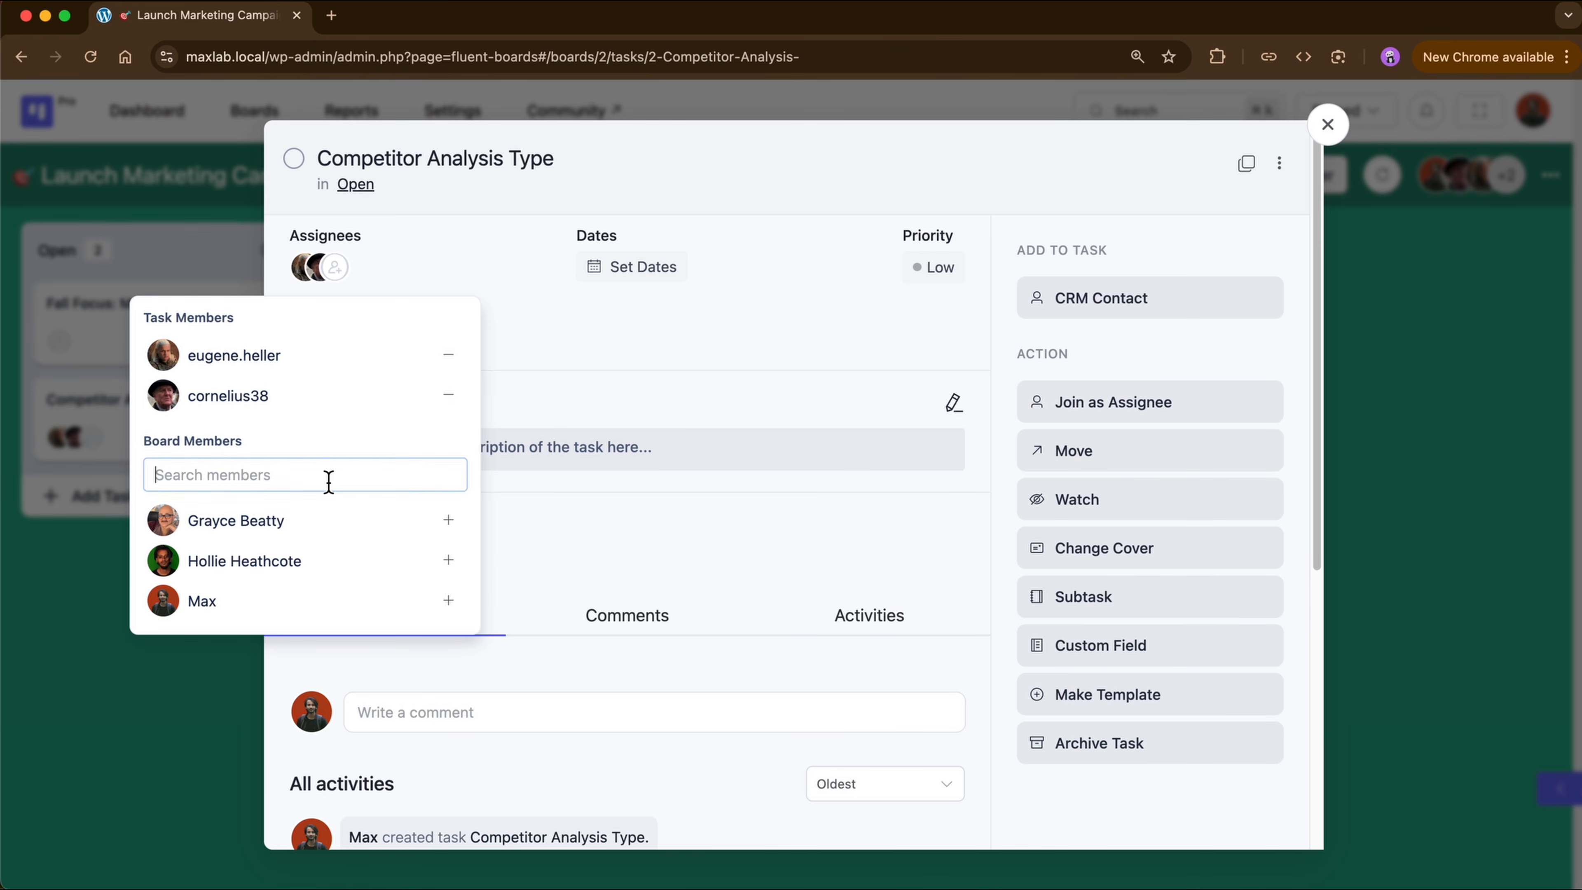
{"action": "left_click", "coordinate": [311, 521]}
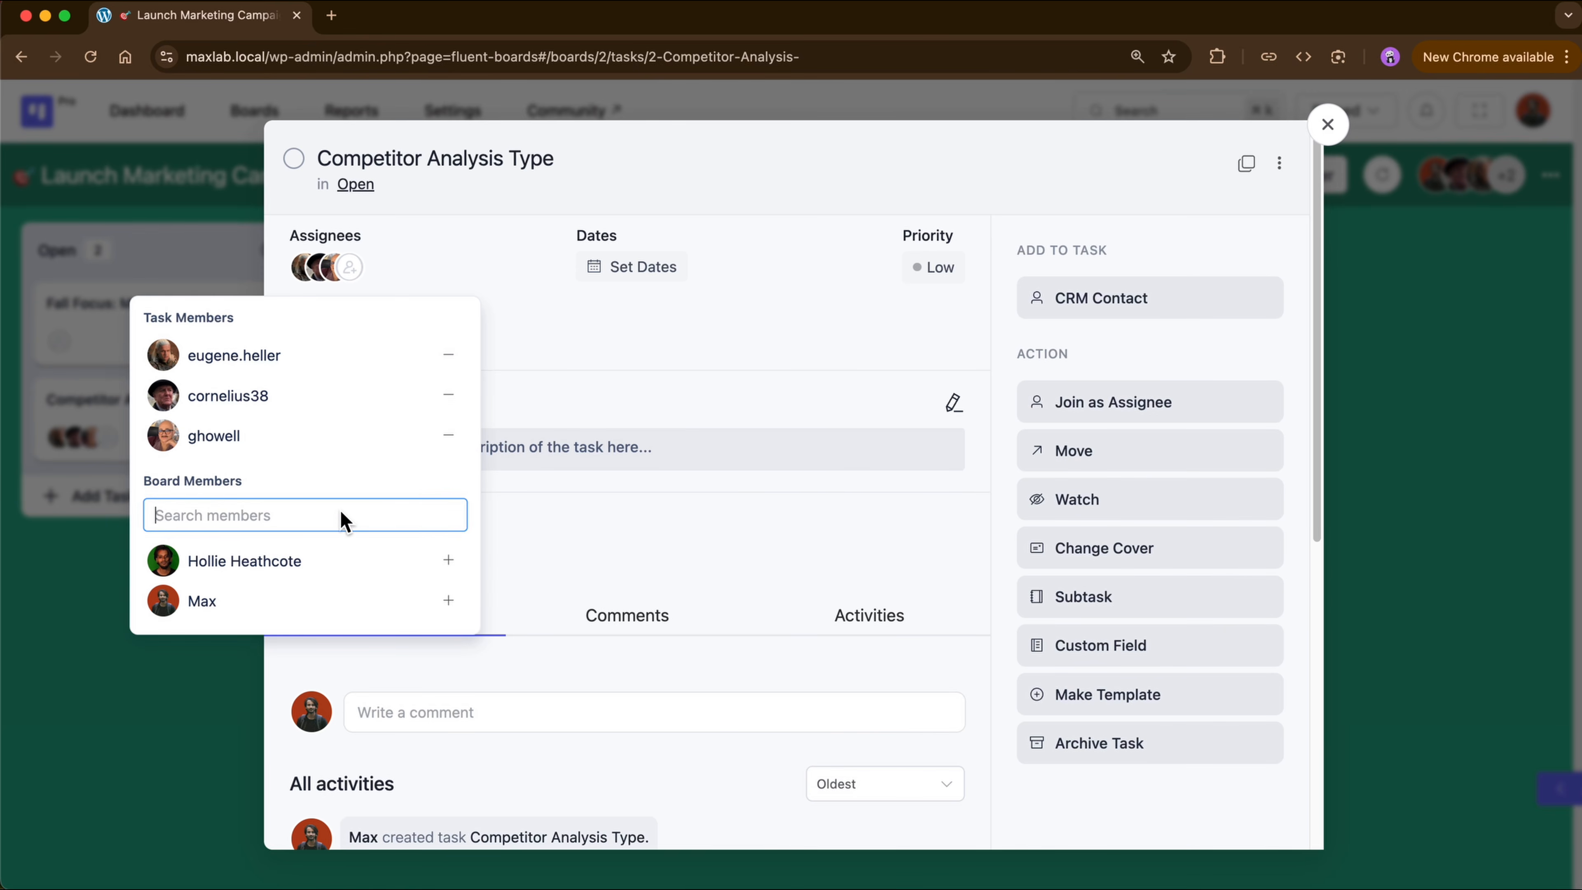
{"action": "left_click", "coordinate": [523, 394]}
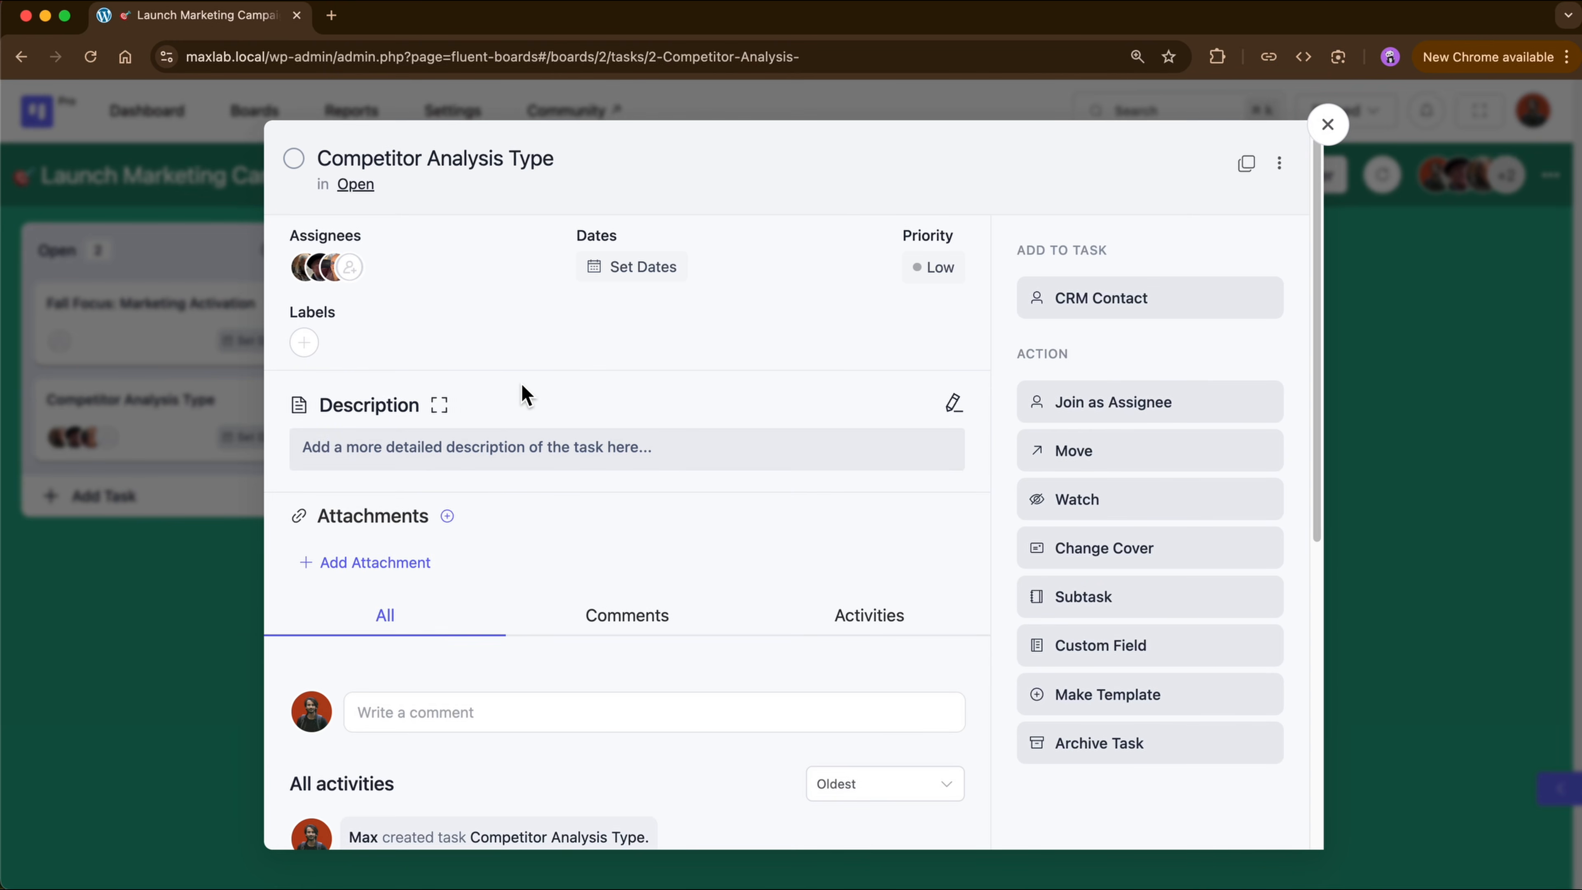
Step: Set the task's start date to 28 July 2025, its due date to 29 July 2025 and its priority to Medium
{"action": "left_click", "coordinate": [640, 280]}
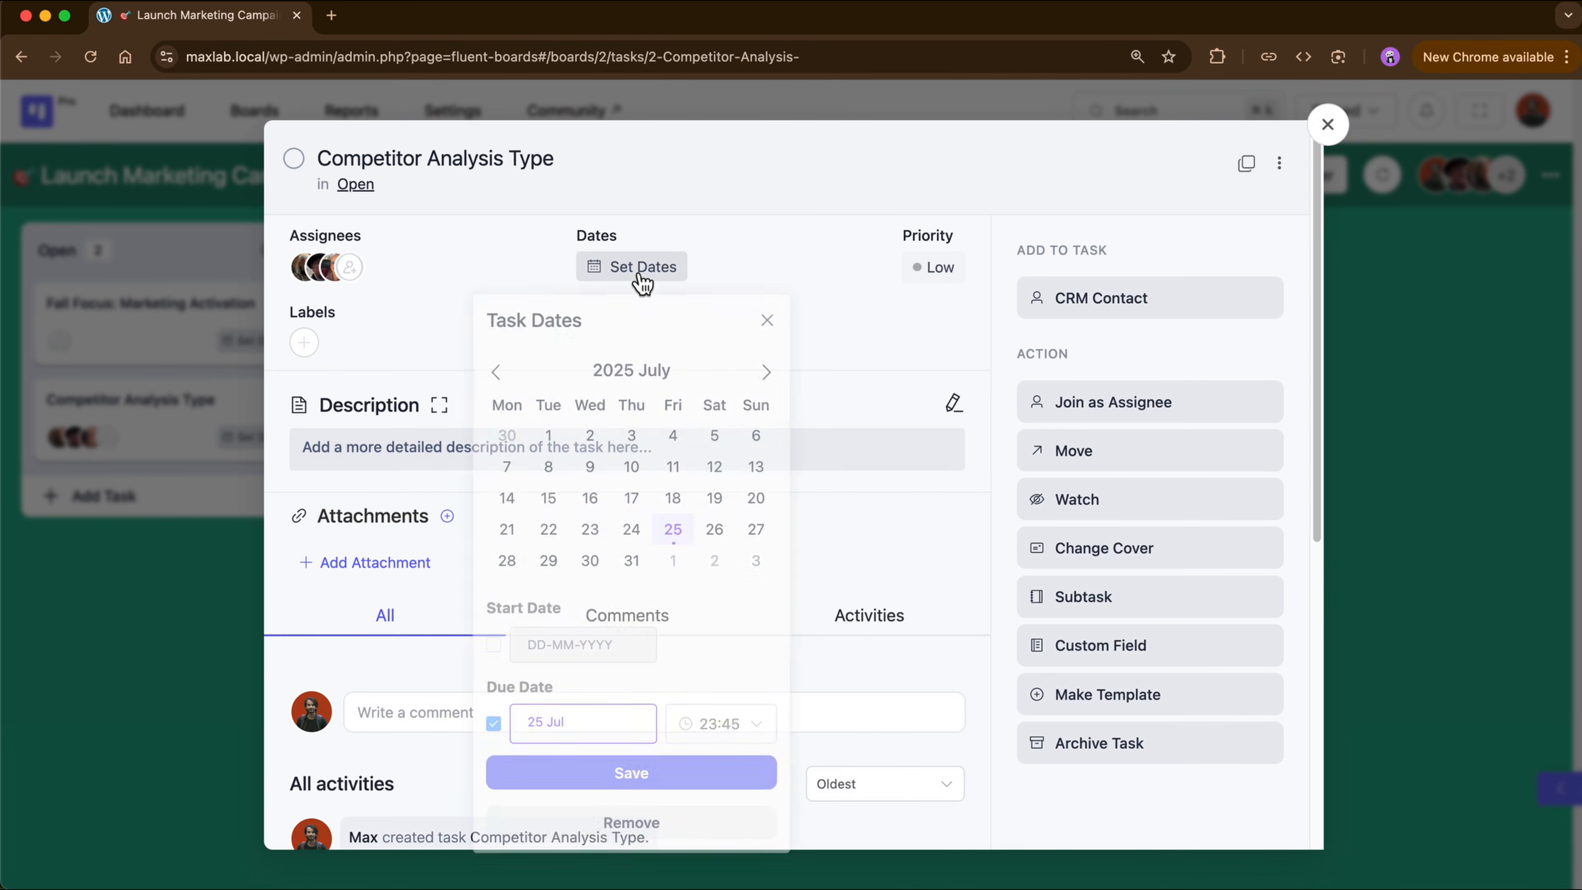
{"action": "left_click", "coordinate": [551, 560]}
{"action": "left_click", "coordinate": [493, 644]}
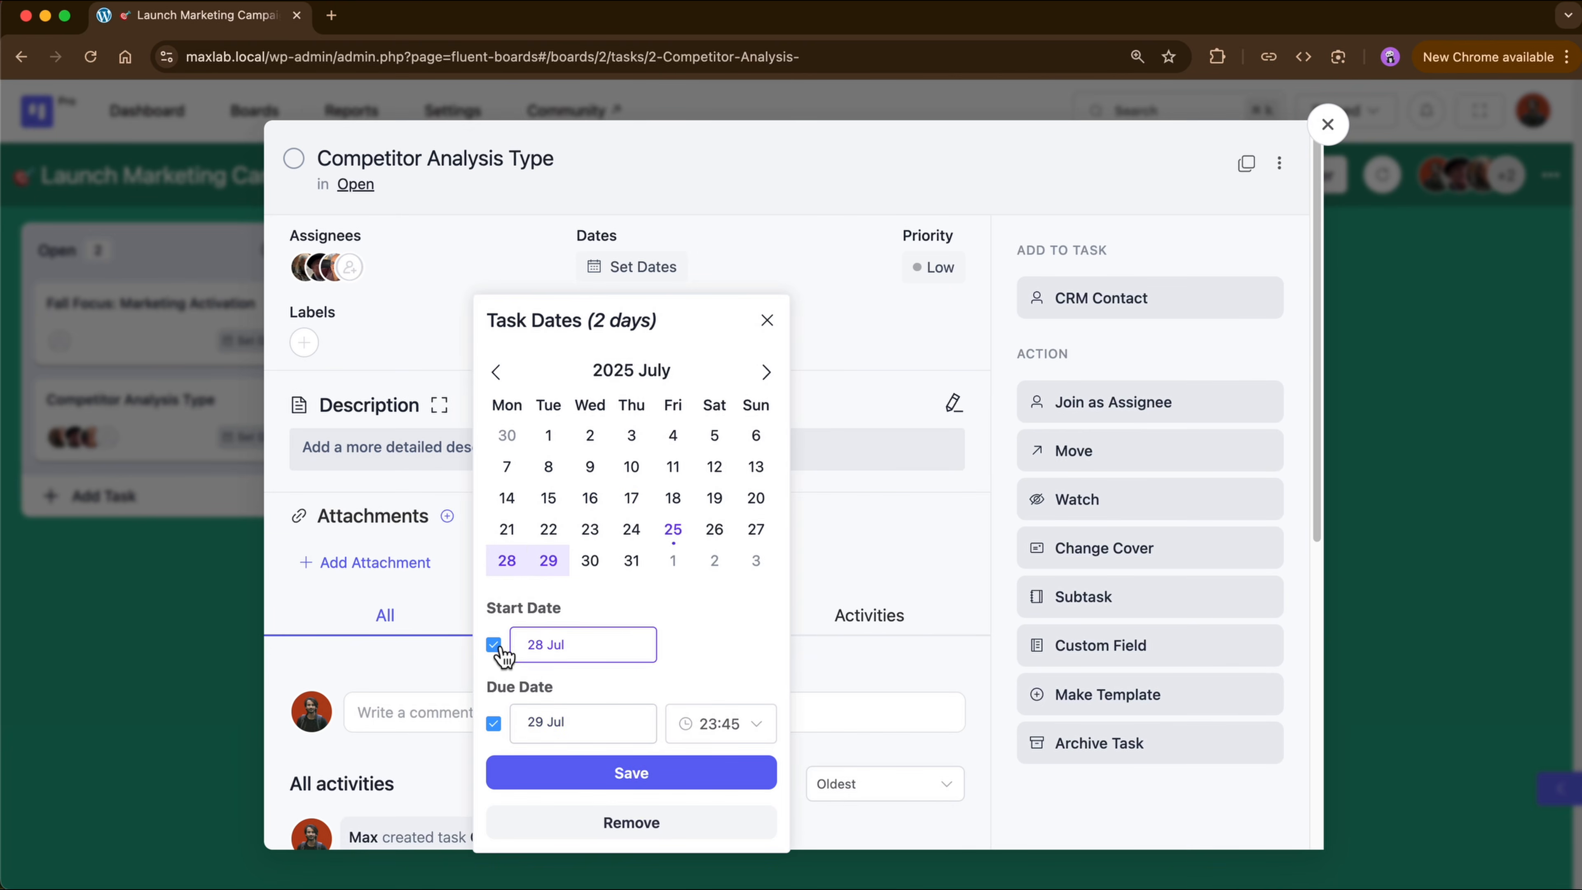
{"action": "left_click", "coordinate": [687, 779]}
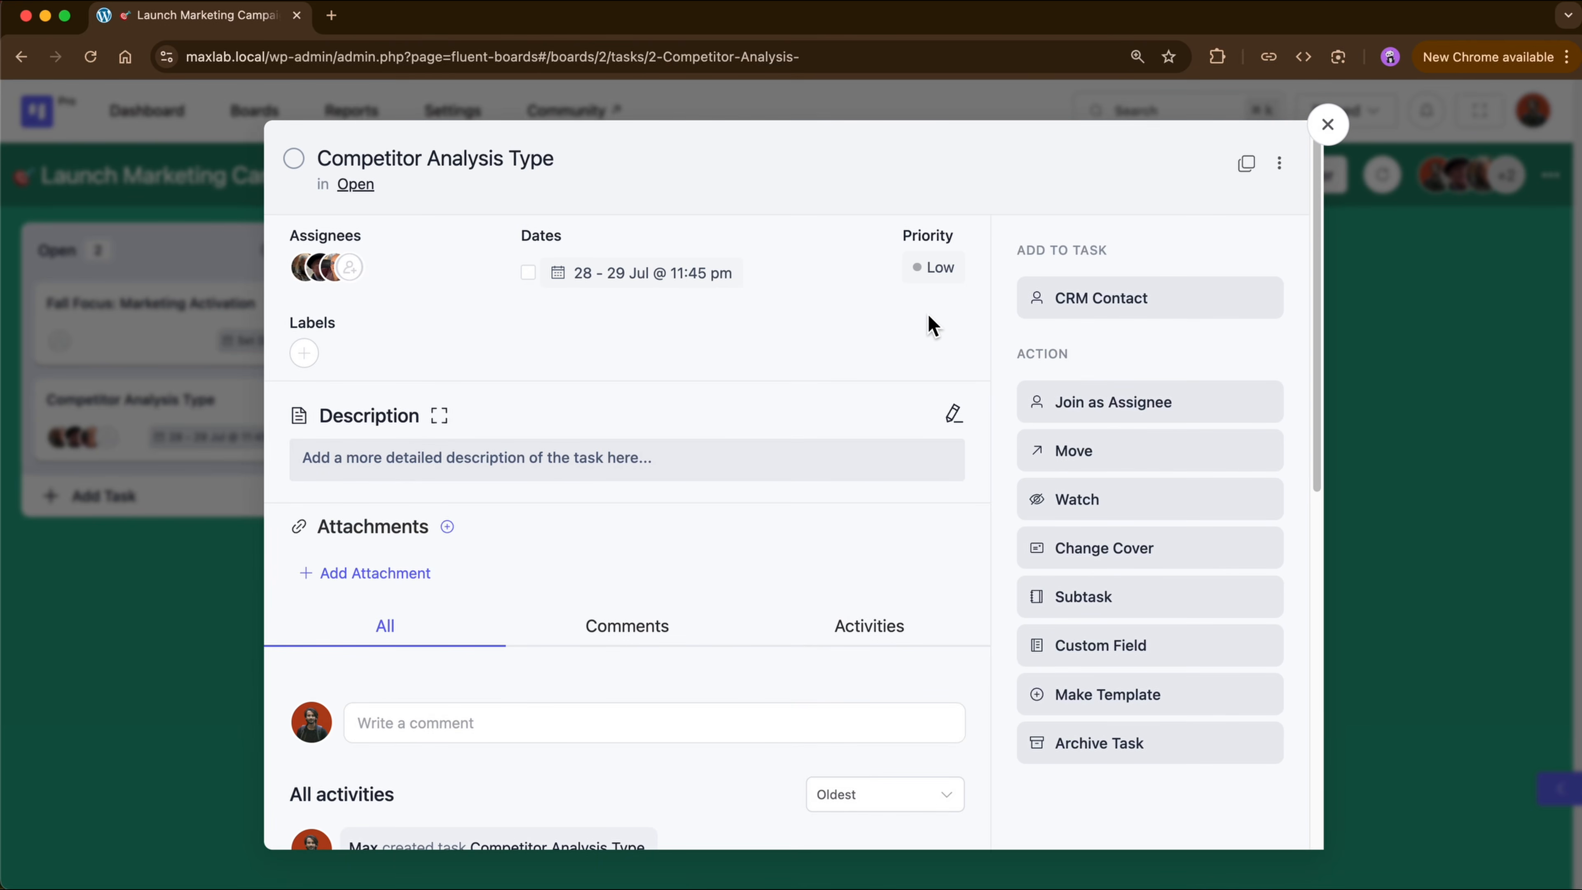
{"action": "left_click", "coordinate": [945, 274]}
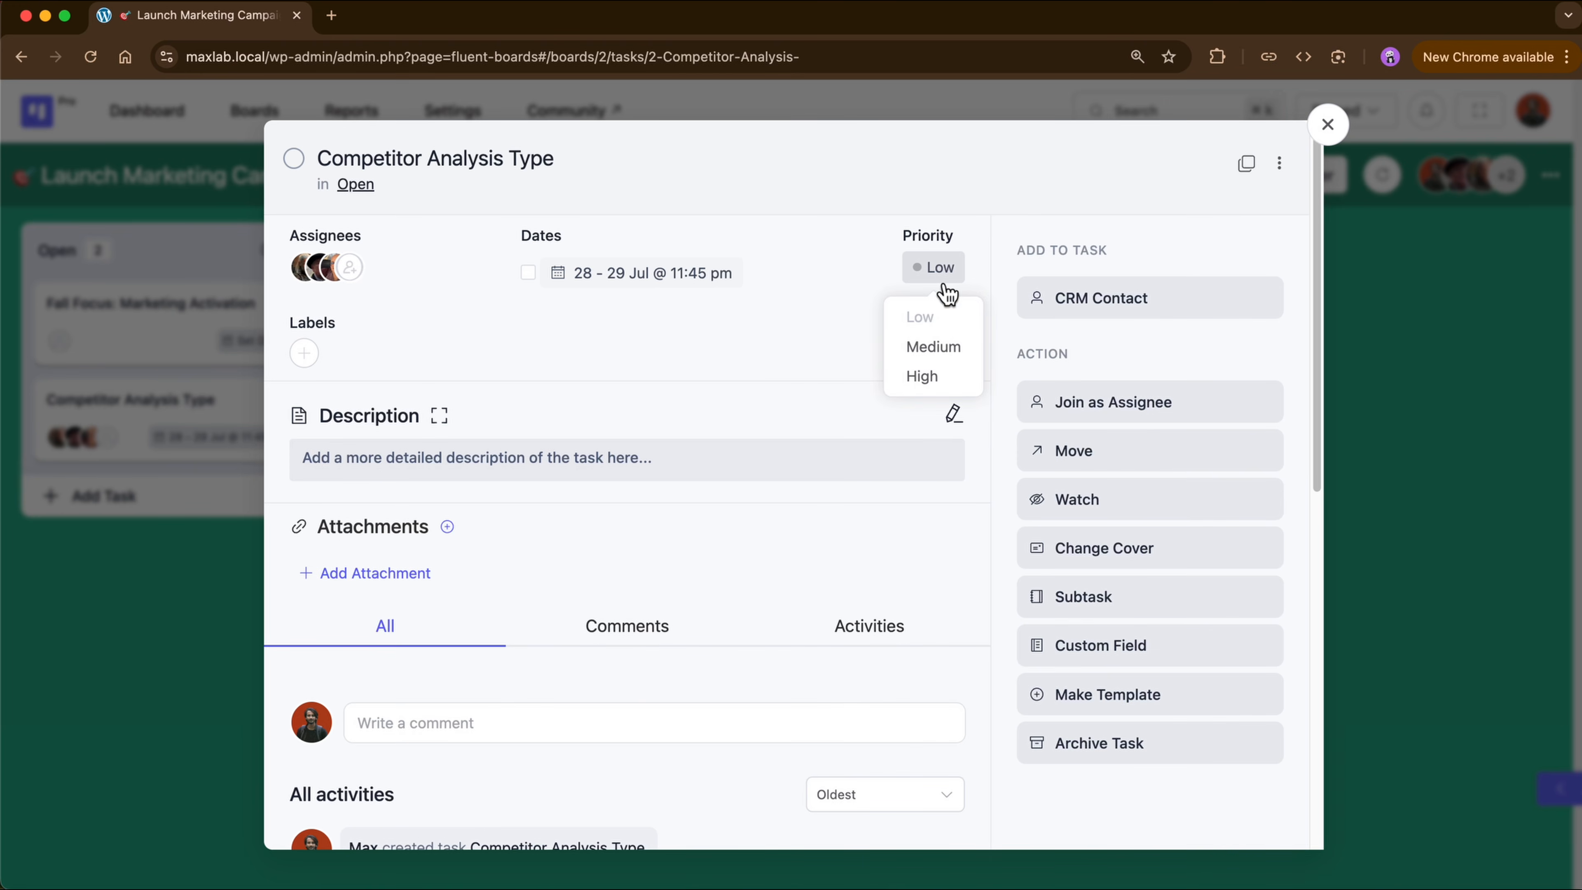
{"action": "left_click", "coordinate": [934, 349]}
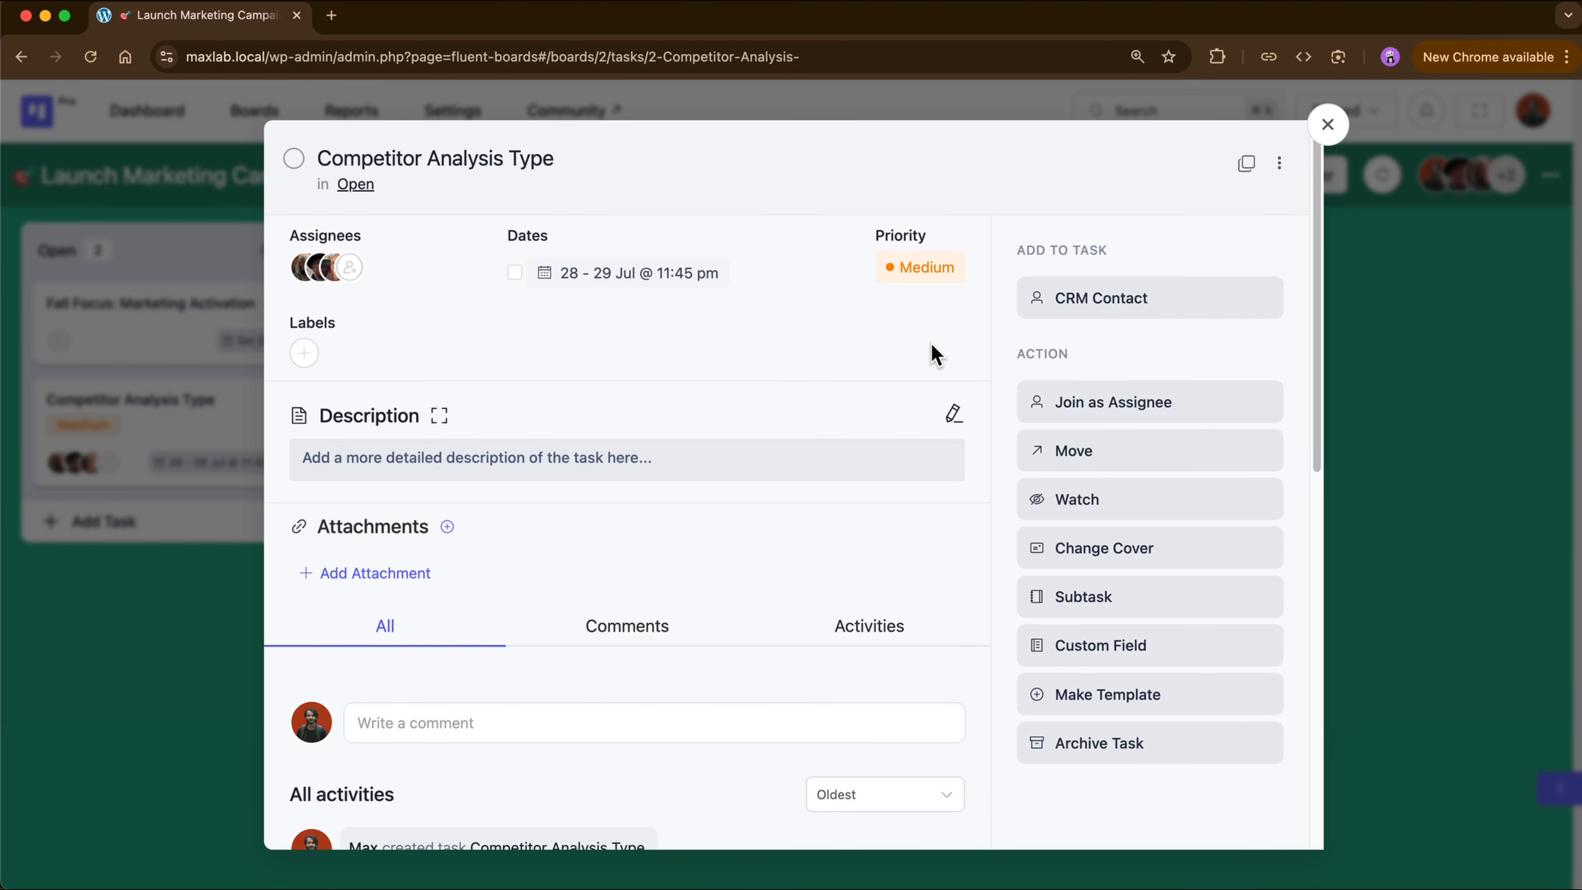
Step: Create a purple label titled "Marketing" and apply it to the Competitor Analysis Type task
{"action": "left_click", "coordinate": [316, 361]}
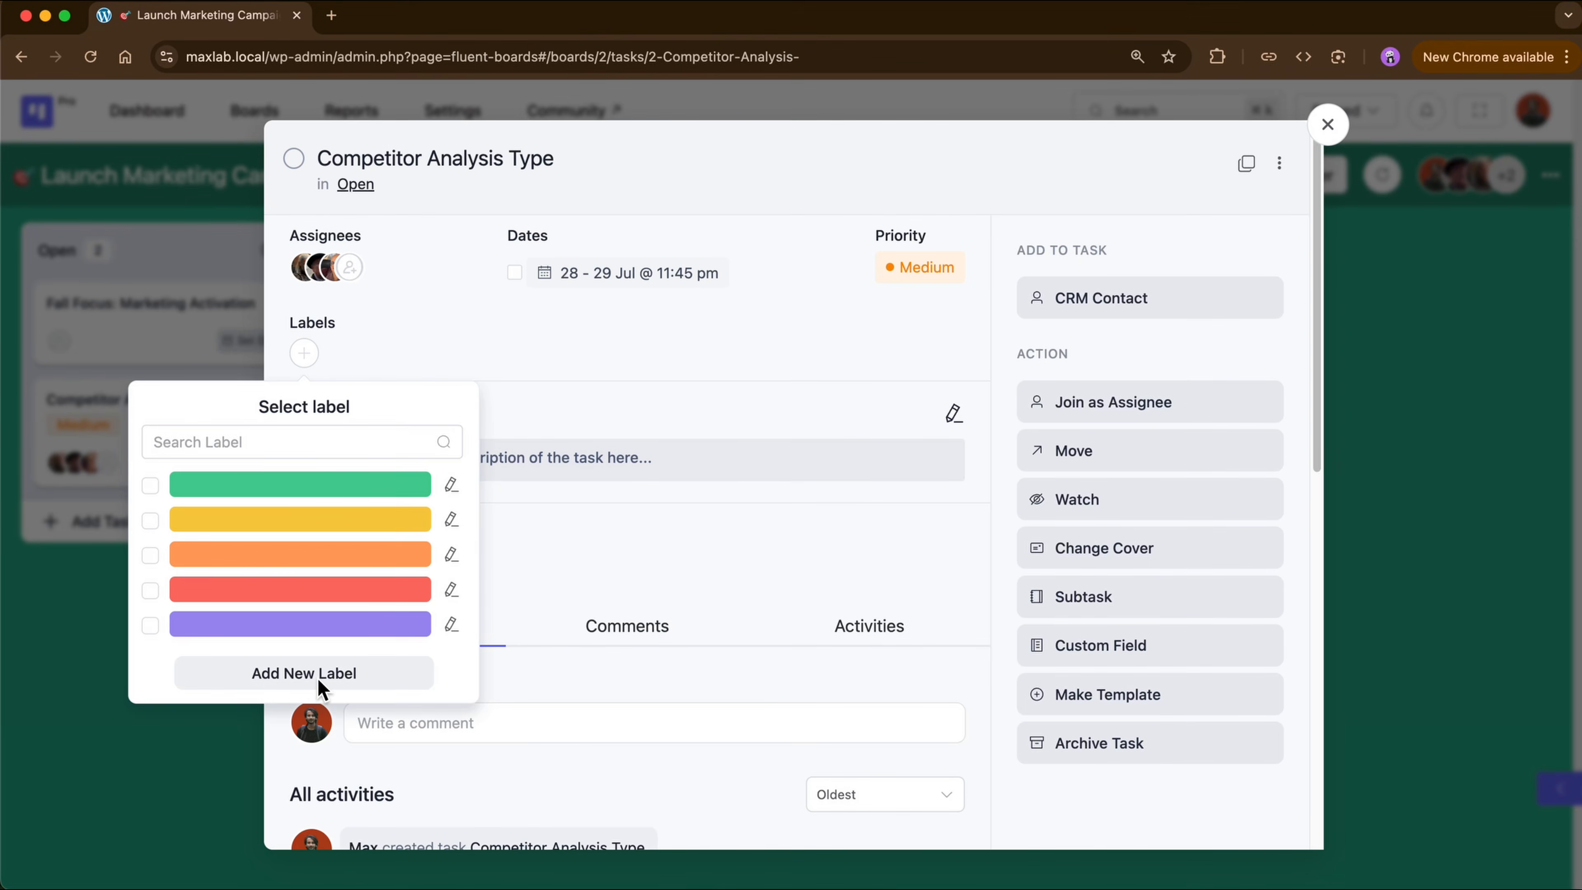
{"action": "left_click", "coordinate": [318, 679]}
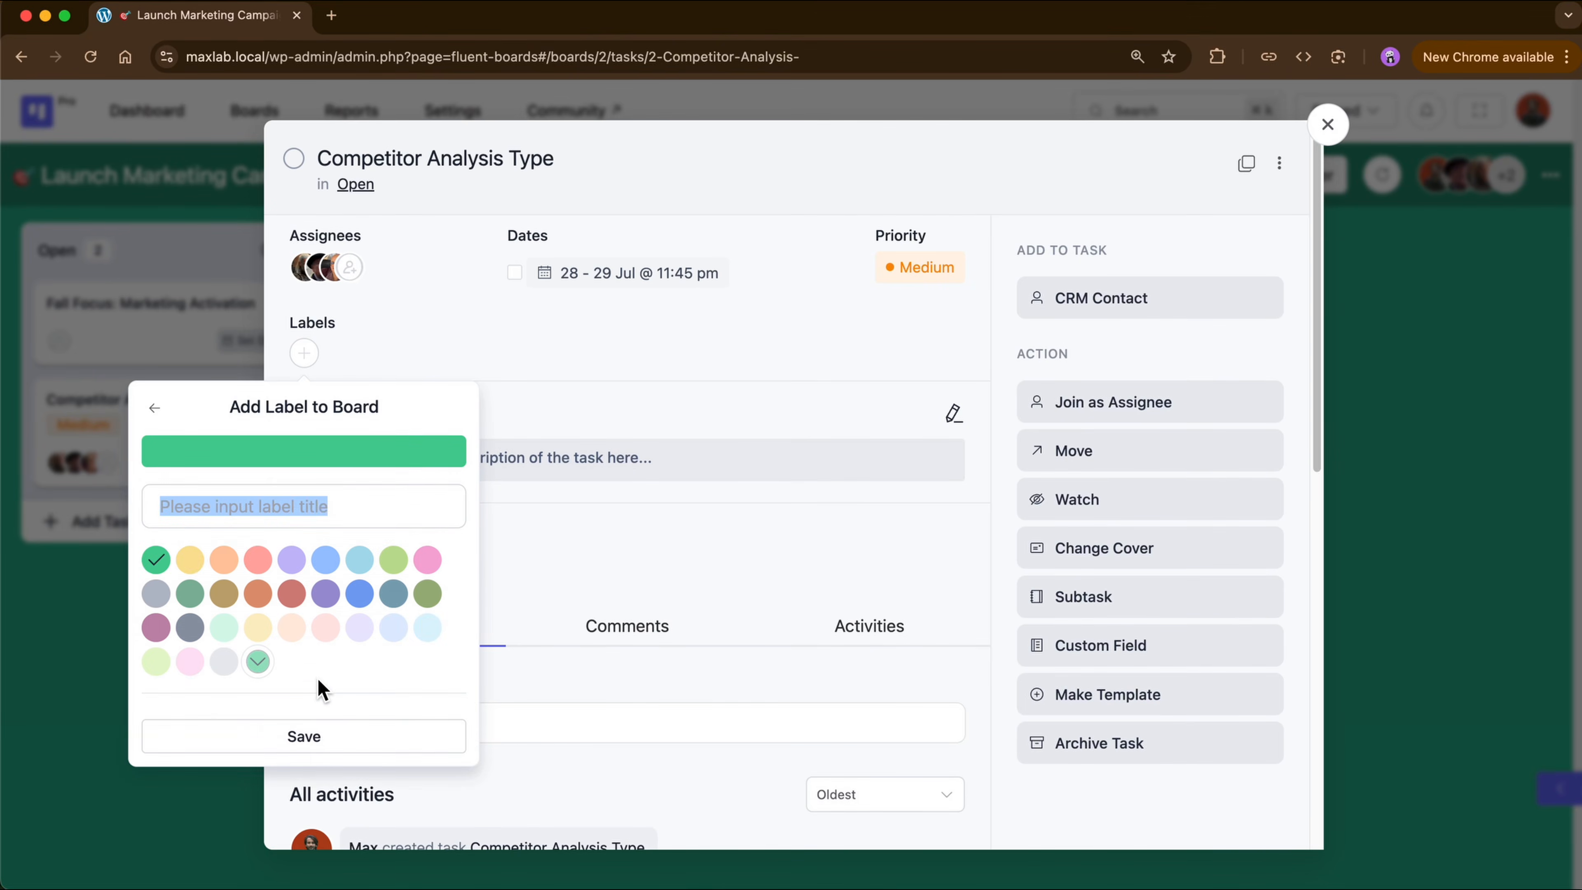
{"action": "left_click", "coordinate": [326, 515]}
{"action": "type", "text": "Marketing"}
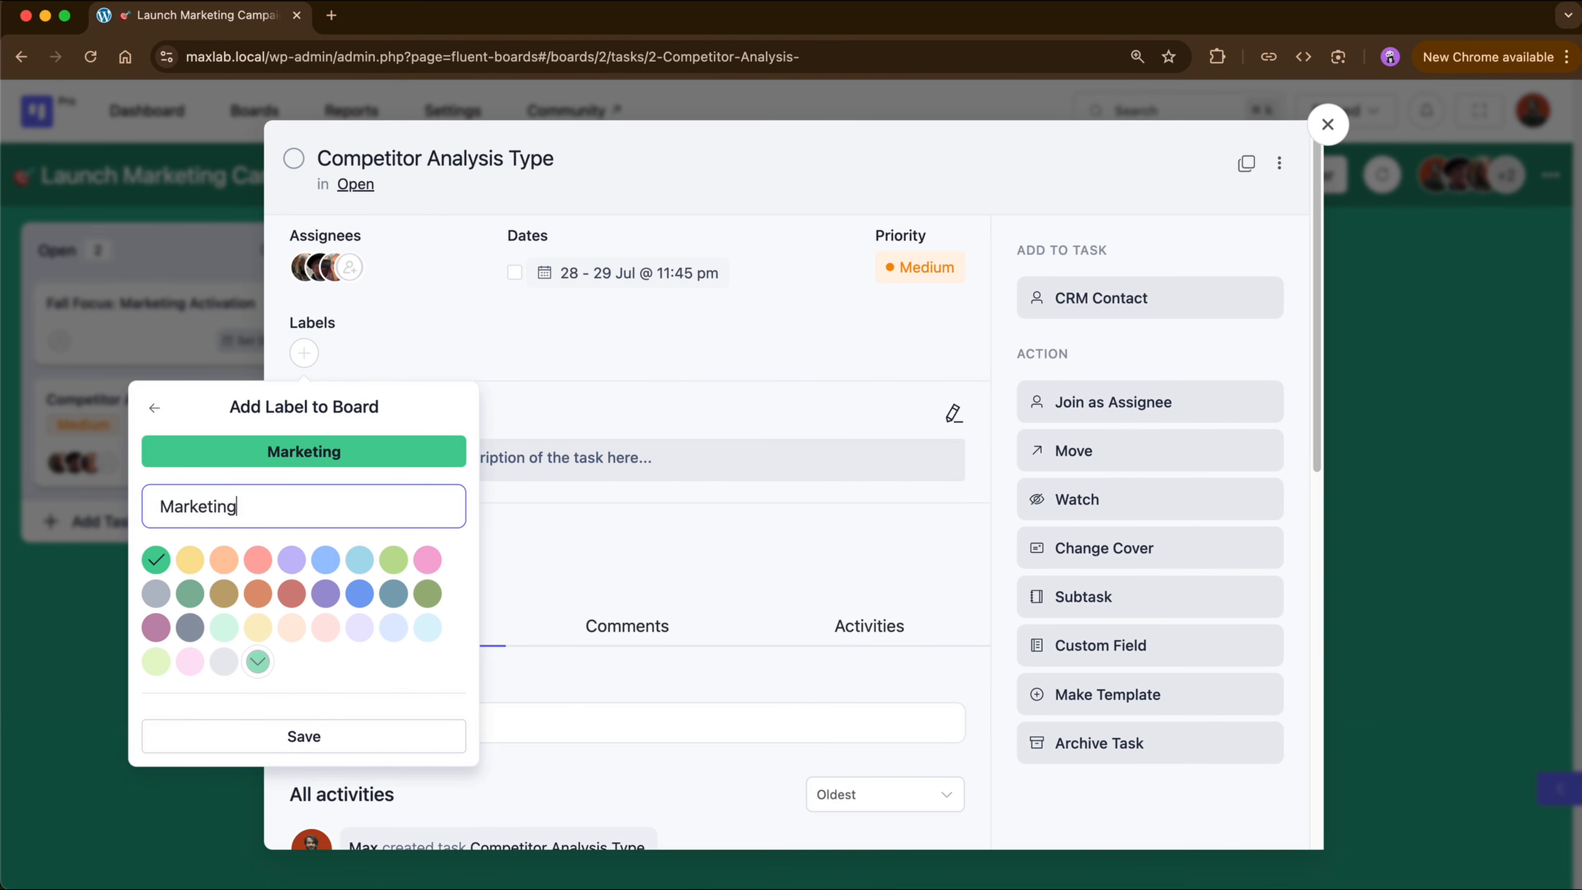
{"action": "left_click", "coordinate": [294, 566]}
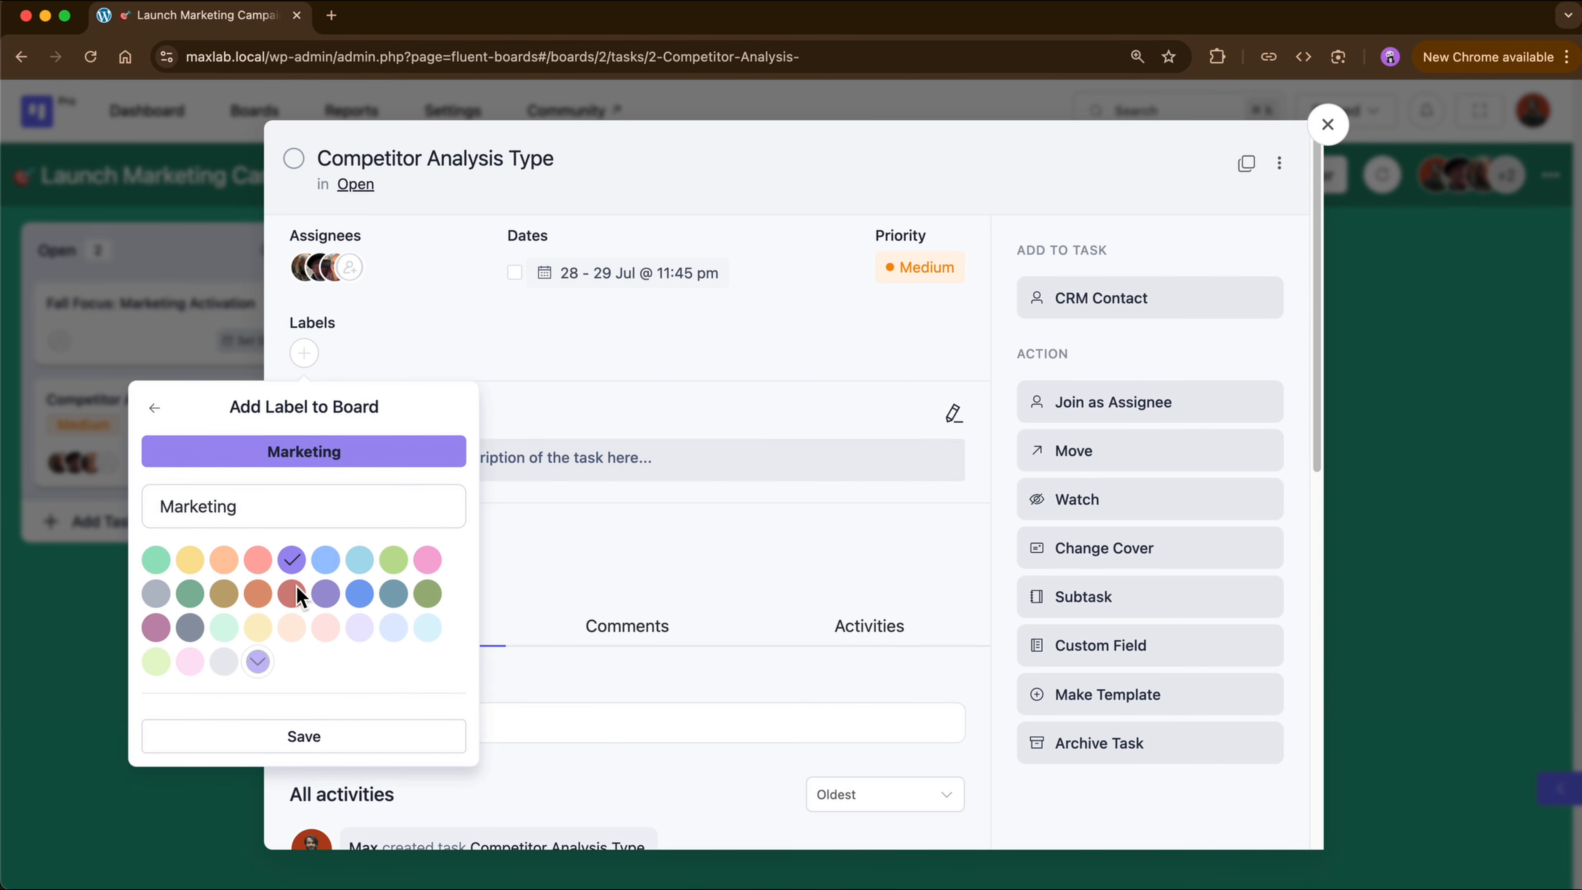
{"action": "left_click", "coordinate": [317, 736]}
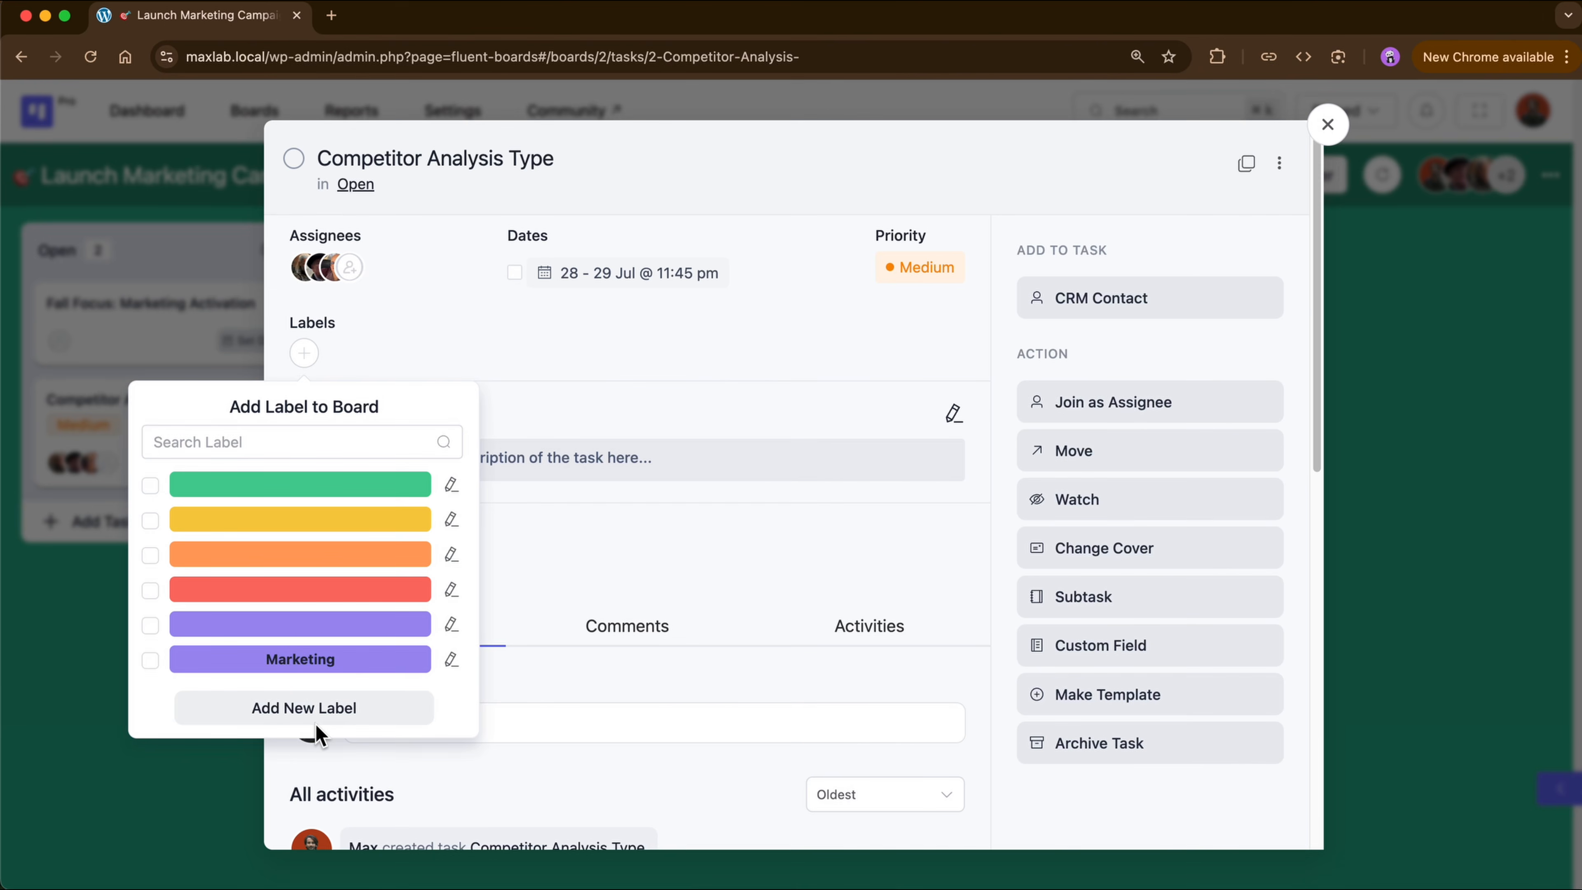
{"action": "left_click", "coordinate": [150, 660]}
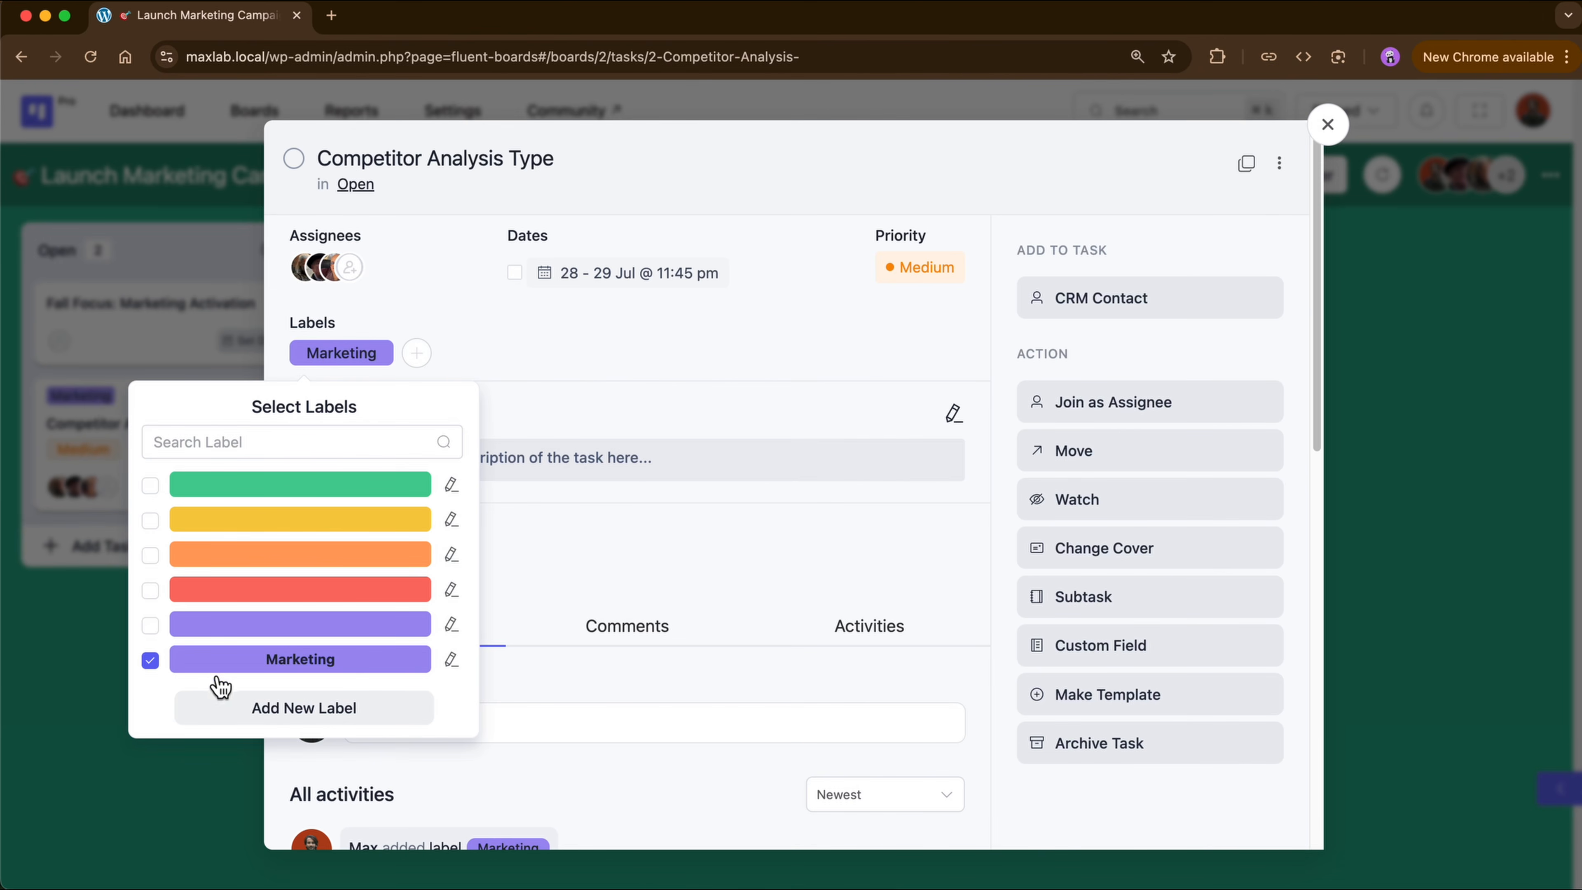
{"action": "left_click", "coordinate": [558, 784]}
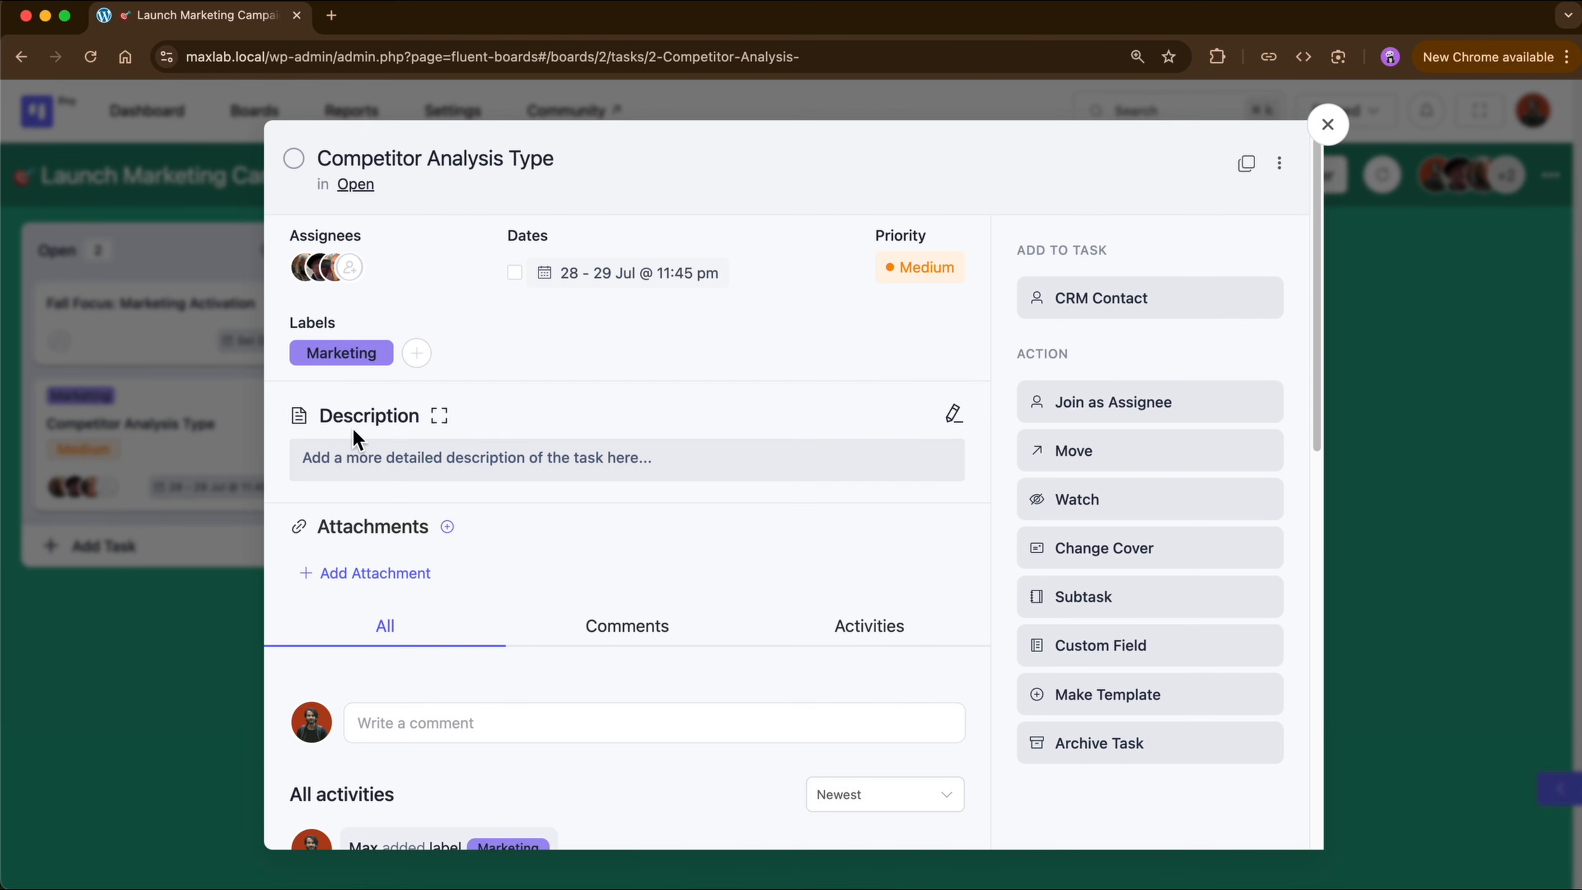
Step: Write a task description about analyzing and categorizing key competitors for the Autumn Collection campaign, covering their seasonal strategies, product offerings, pricing and promotional tactics
{"action": "left_click", "coordinate": [486, 464]}
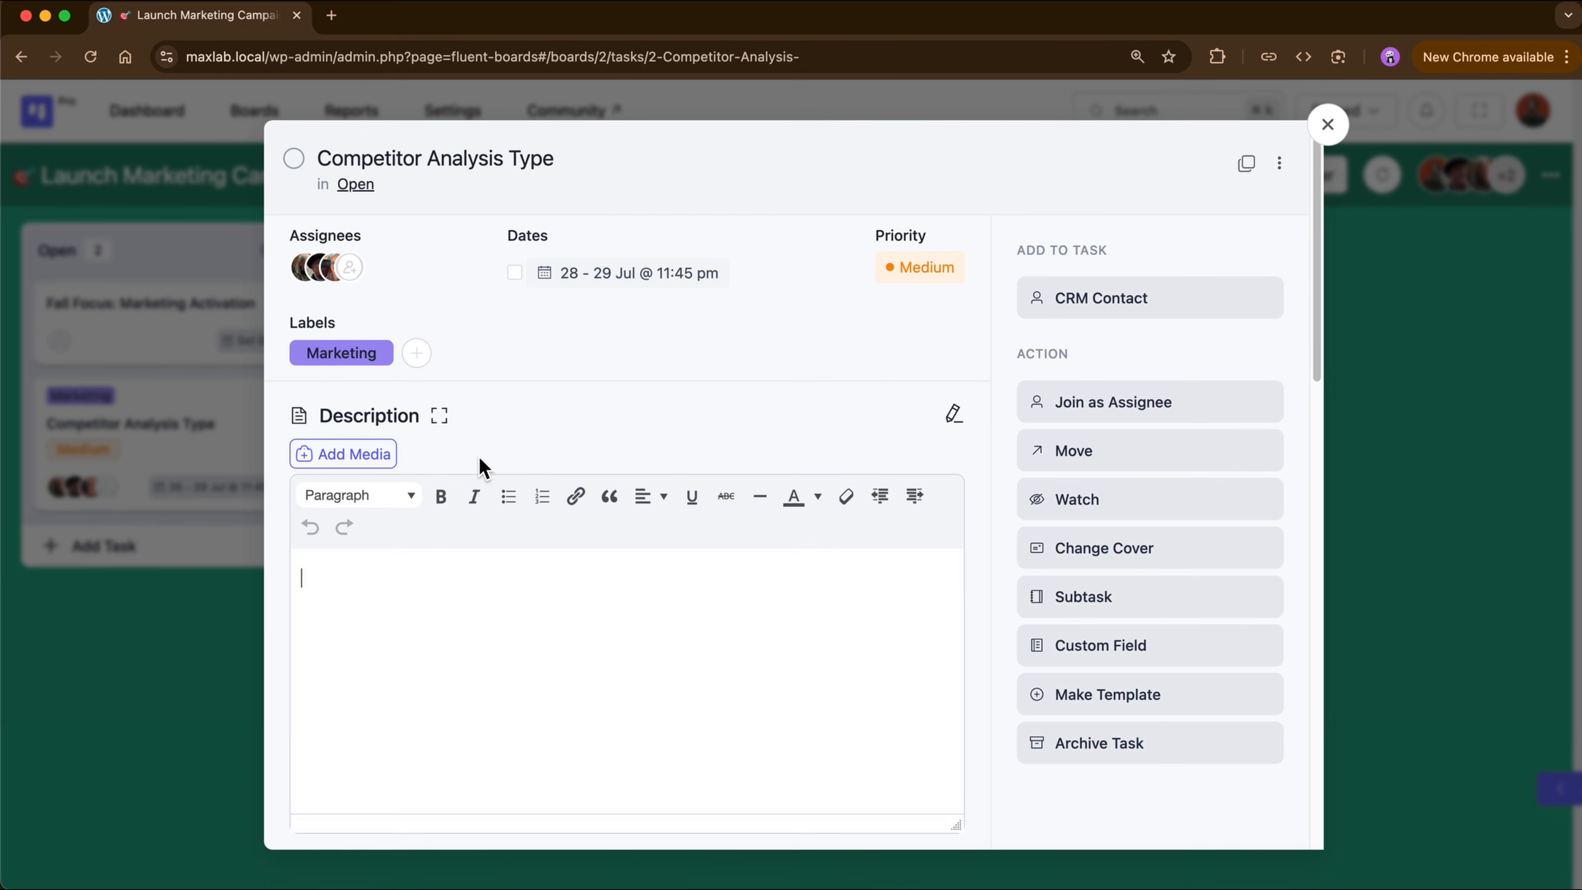
{"action": "scroll", "coordinate": [550, 619], "scroll_direction": "down", "scroll_amount": 3}
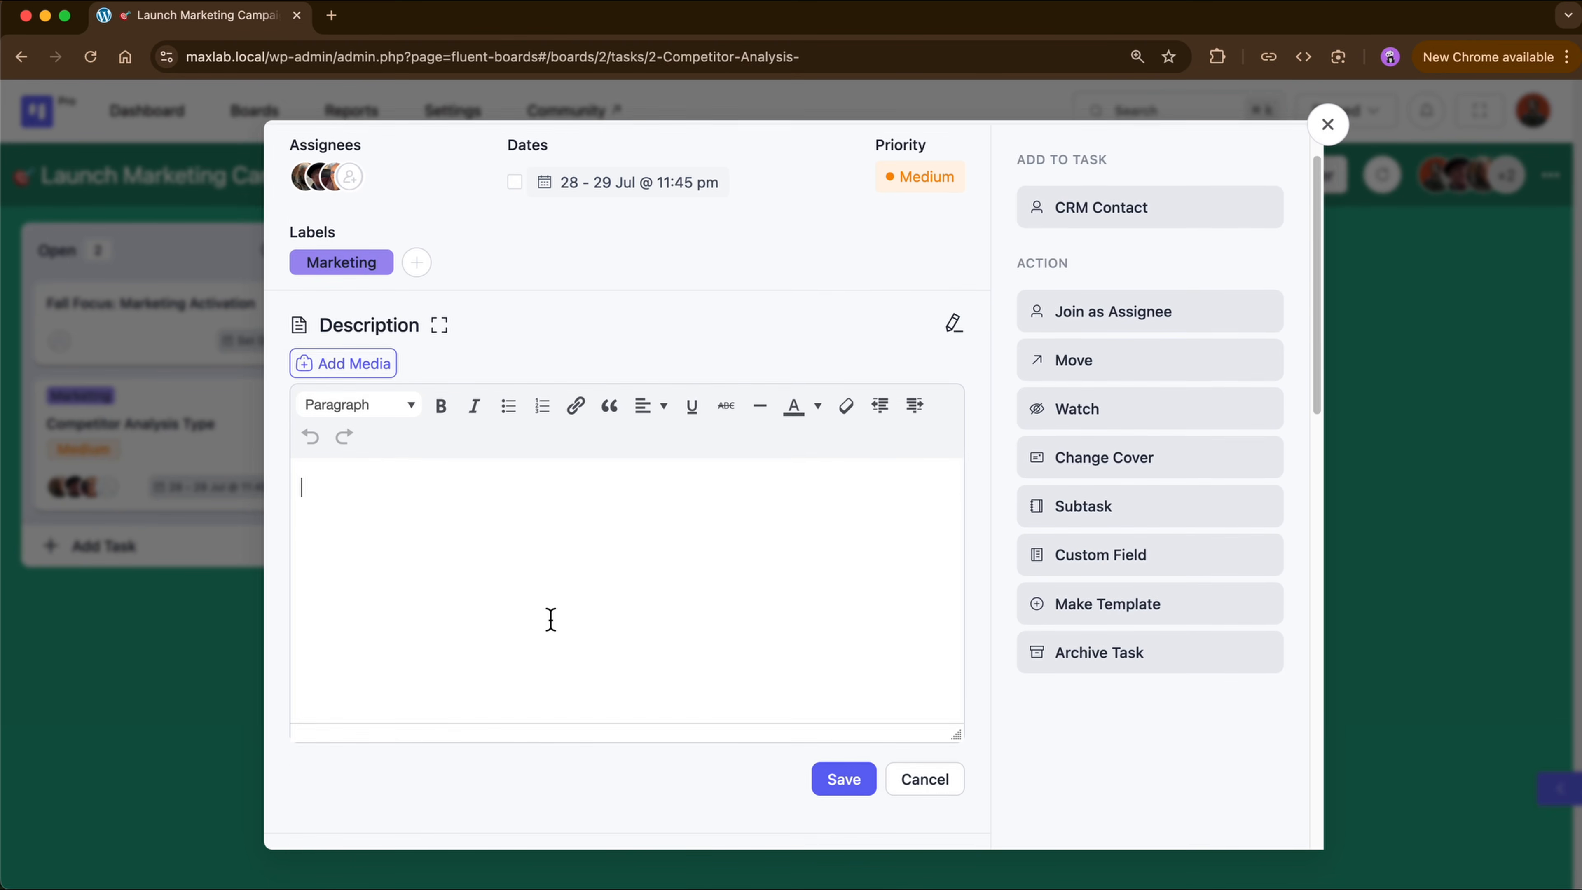
{"action": "left_click_drag", "start_coordinate": [960, 724], "coordinate": [936, 660]}
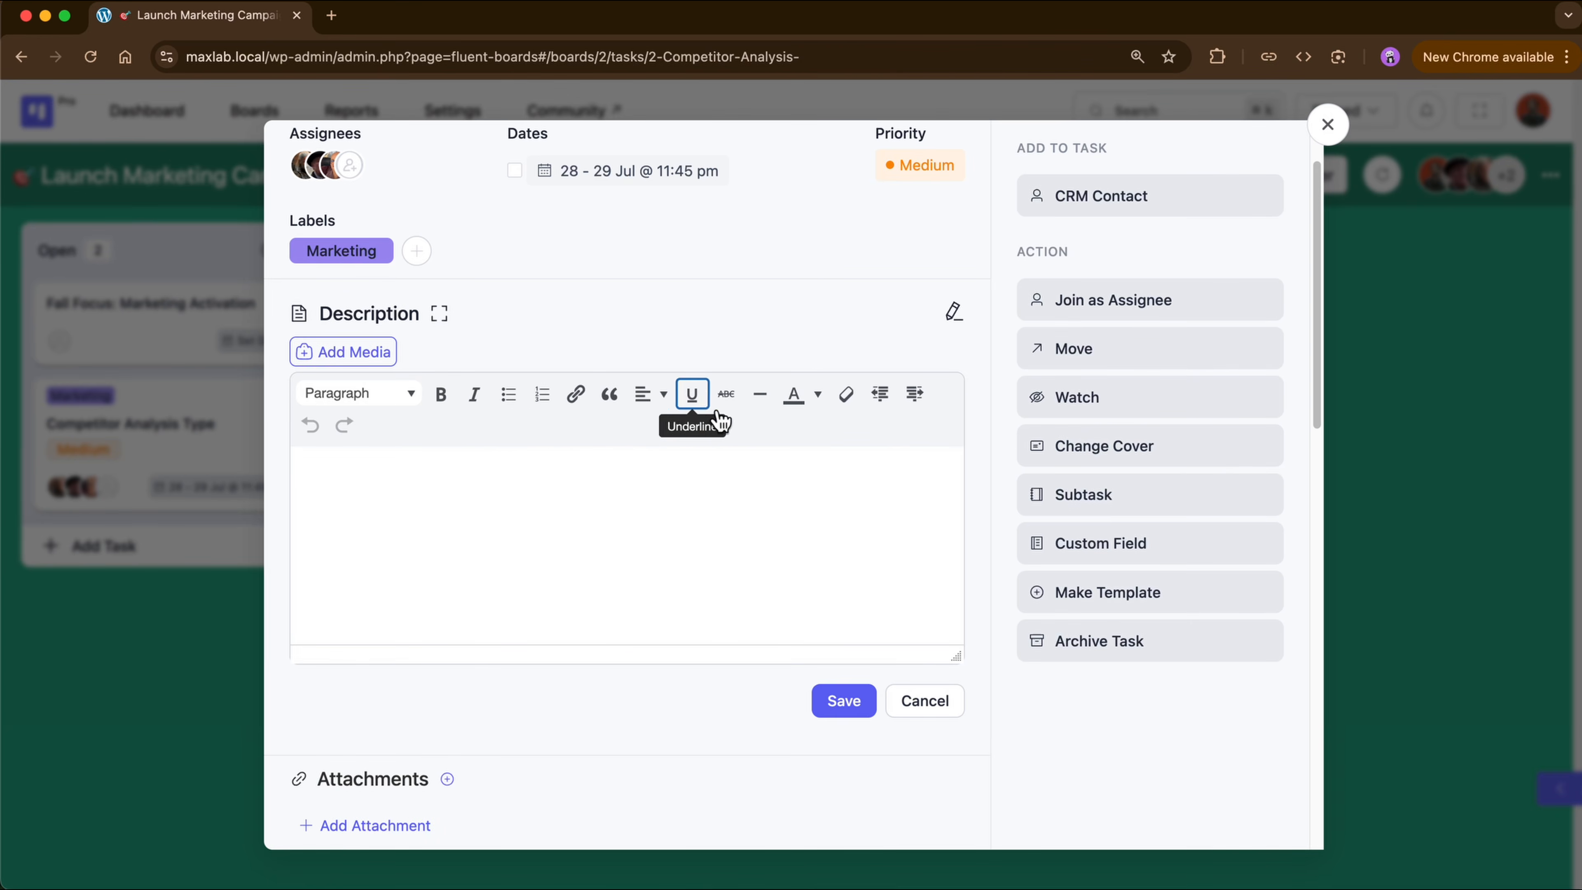
{"action": "left_click", "coordinate": [817, 394]}
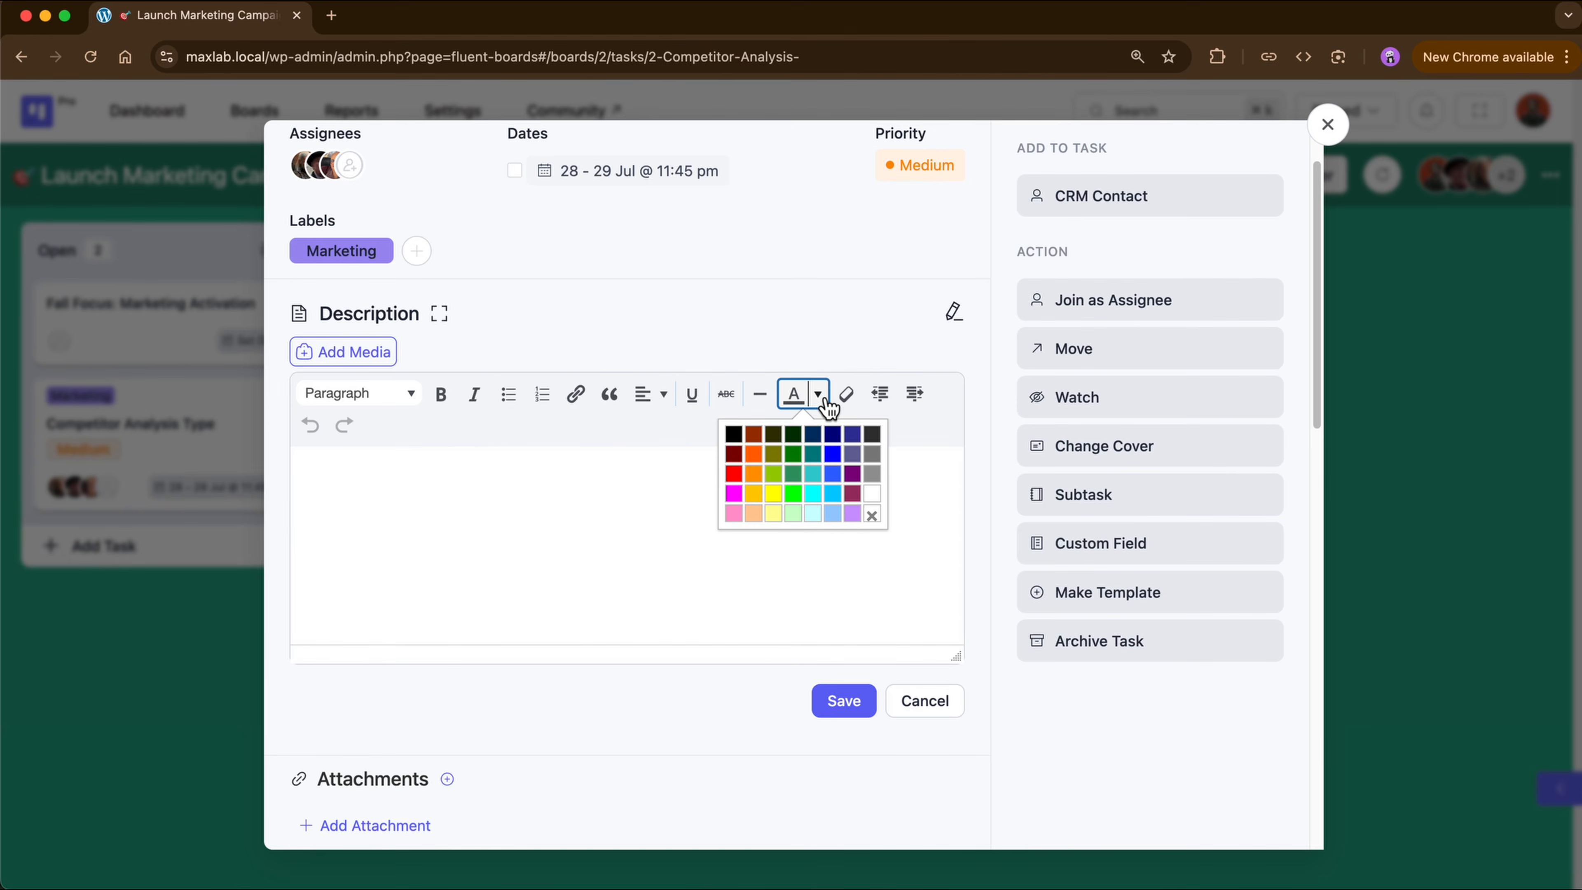
{"action": "left_click", "coordinate": [643, 479]}
{"action": "type", "text": "Analyze and categorize key competitors for the Autumn Collection campaign. Identify direct and indirect competitors, review their seasonal marketing strategies, product offerings, pricing, and promotional tactics. This will help position our campaign effectively and highlight unique selling points to stand out in the market."}
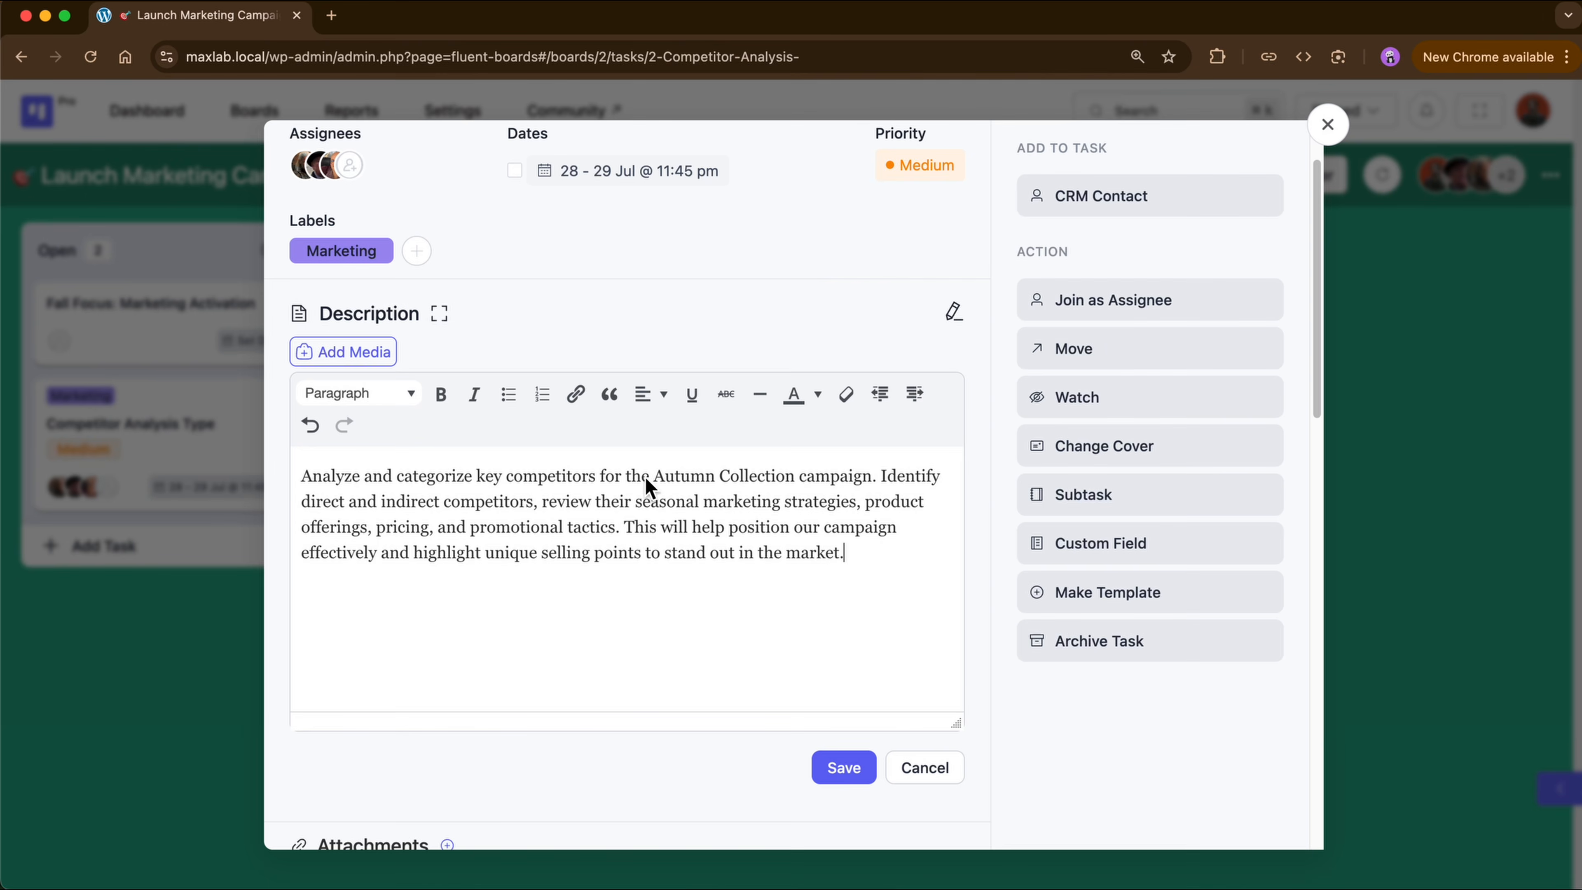
Step: Make "Autumn Collection" bold in the task description and save the description
{"action": "left_click_drag", "start_coordinate": [791, 484], "coordinate": [794, 483]}
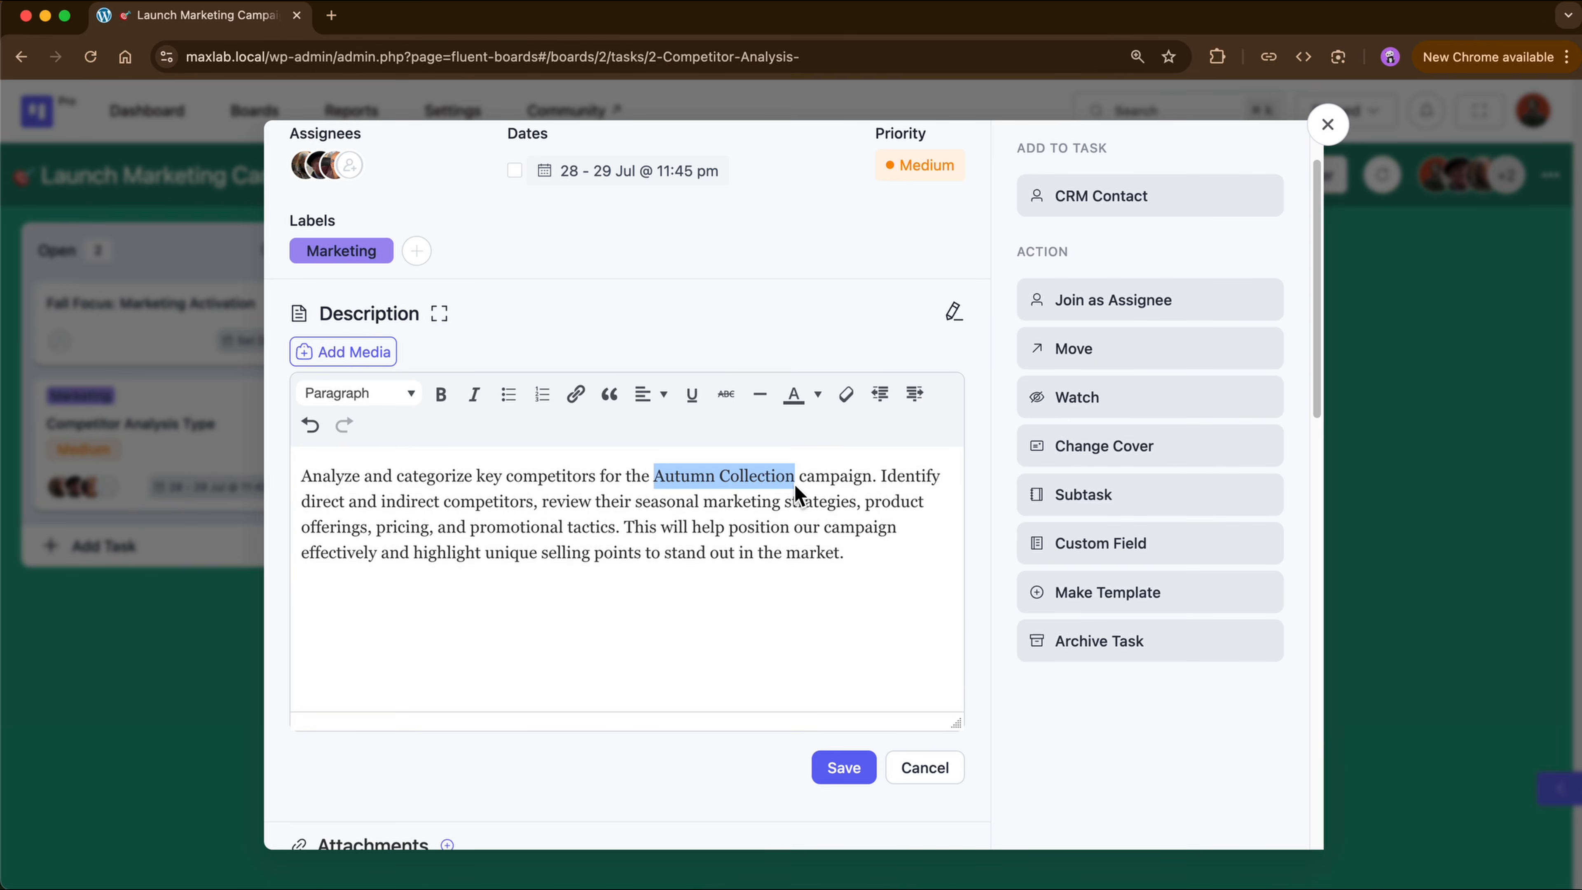
{"action": "left_click", "coordinate": [440, 394]}
{"action": "left_click", "coordinate": [780, 626]}
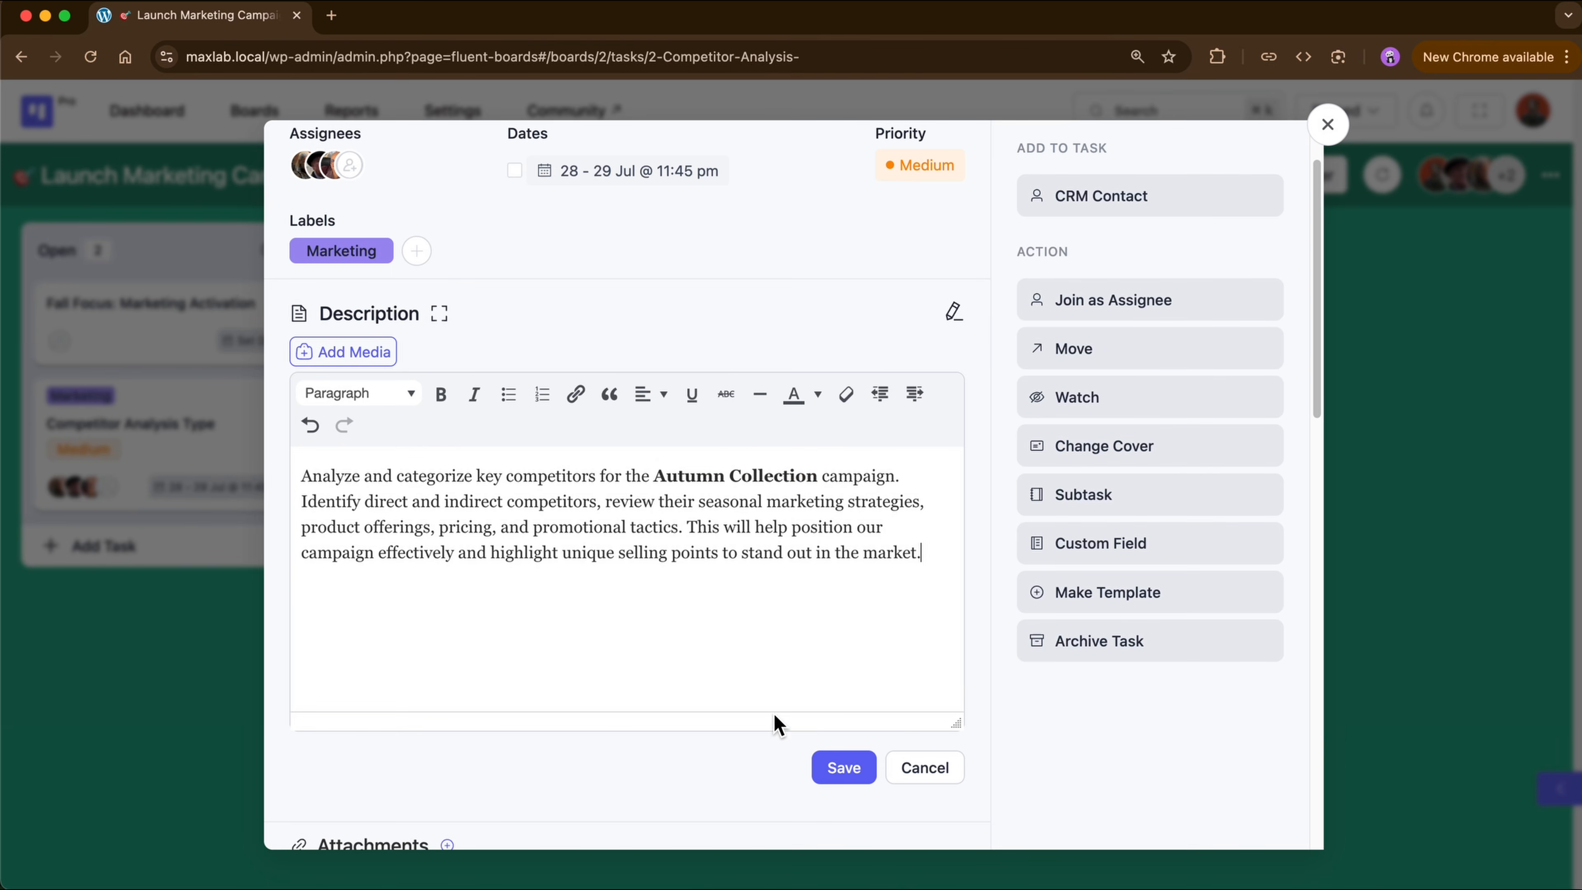
{"action": "left_click", "coordinate": [845, 770]}
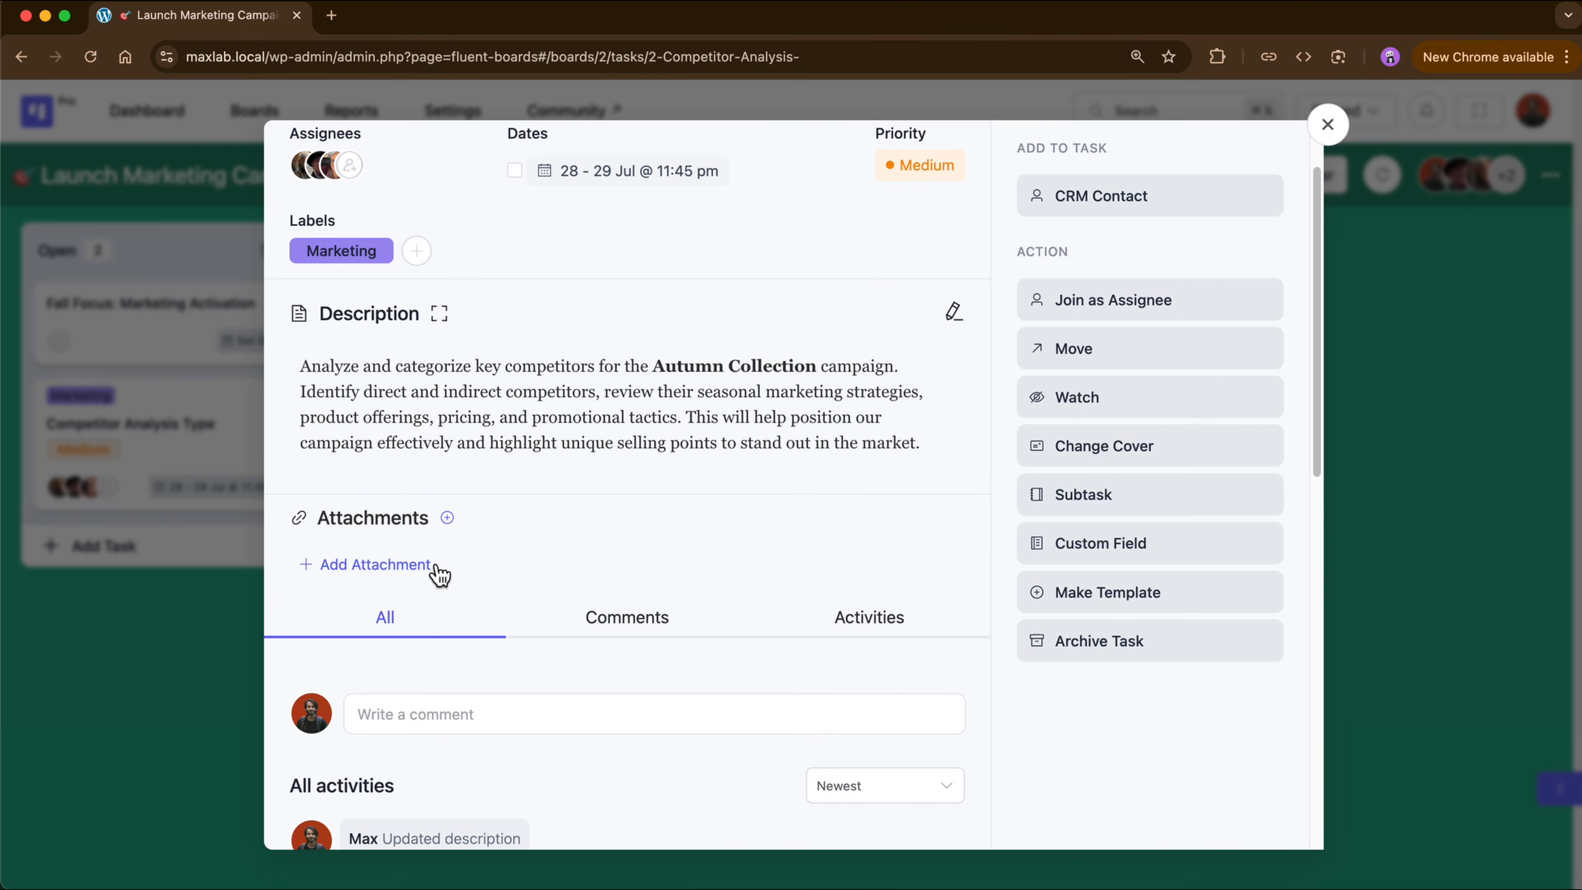
Step: Attach the file Analysis_Autumn_Campaign.pdf from the Downloads folder to the Competitor Analysis Type task
{"action": "left_click", "coordinate": [373, 564]}
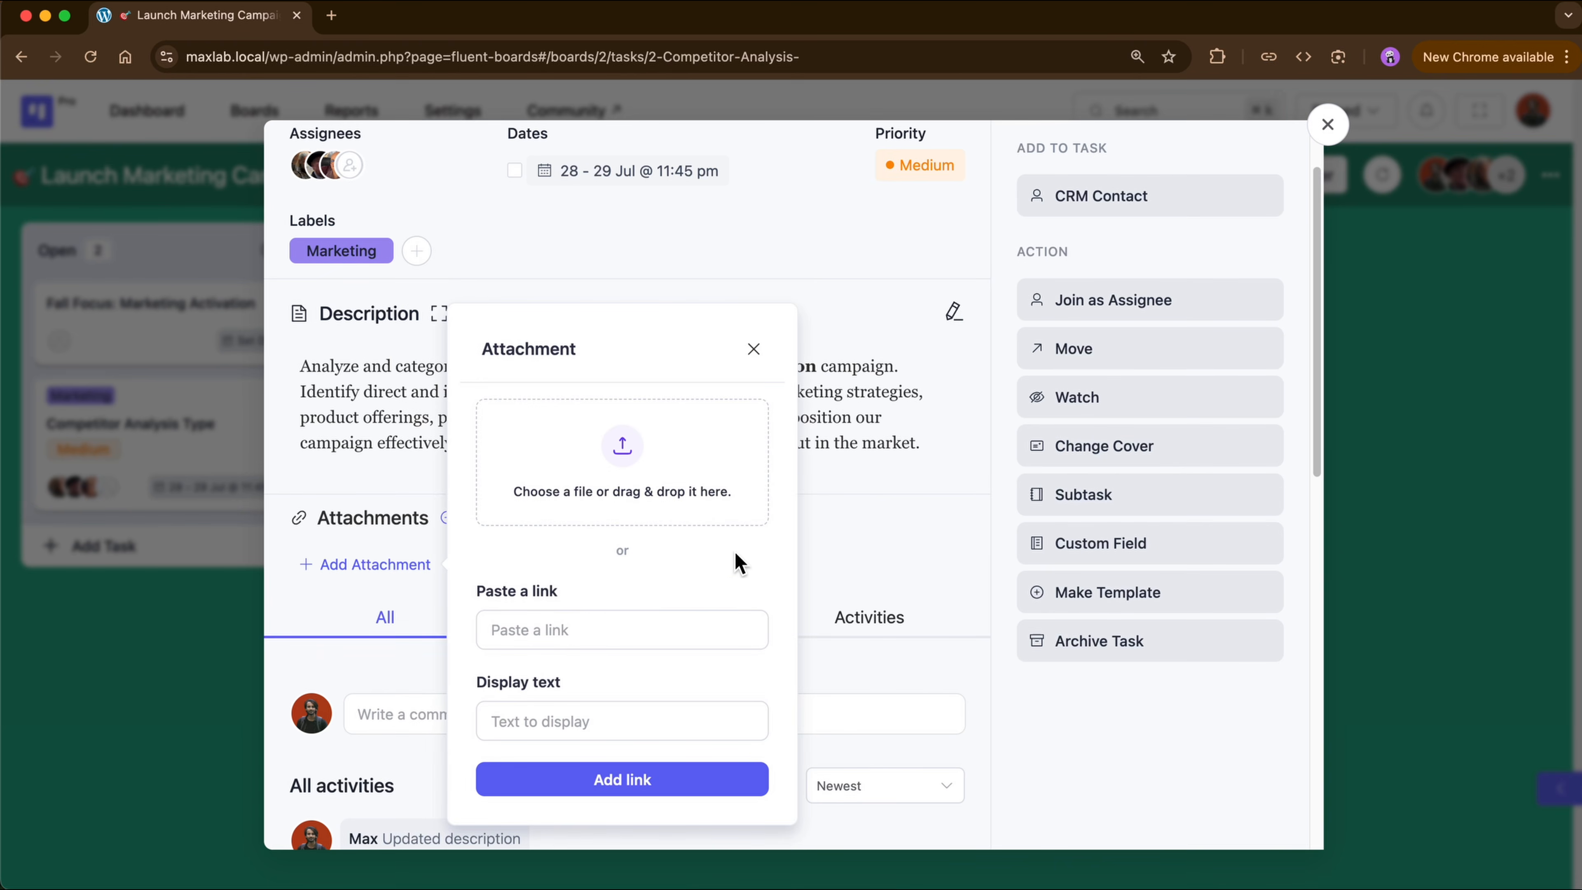
{"action": "left_click", "coordinate": [639, 454]}
{"action": "left_click", "coordinate": [511, 278]}
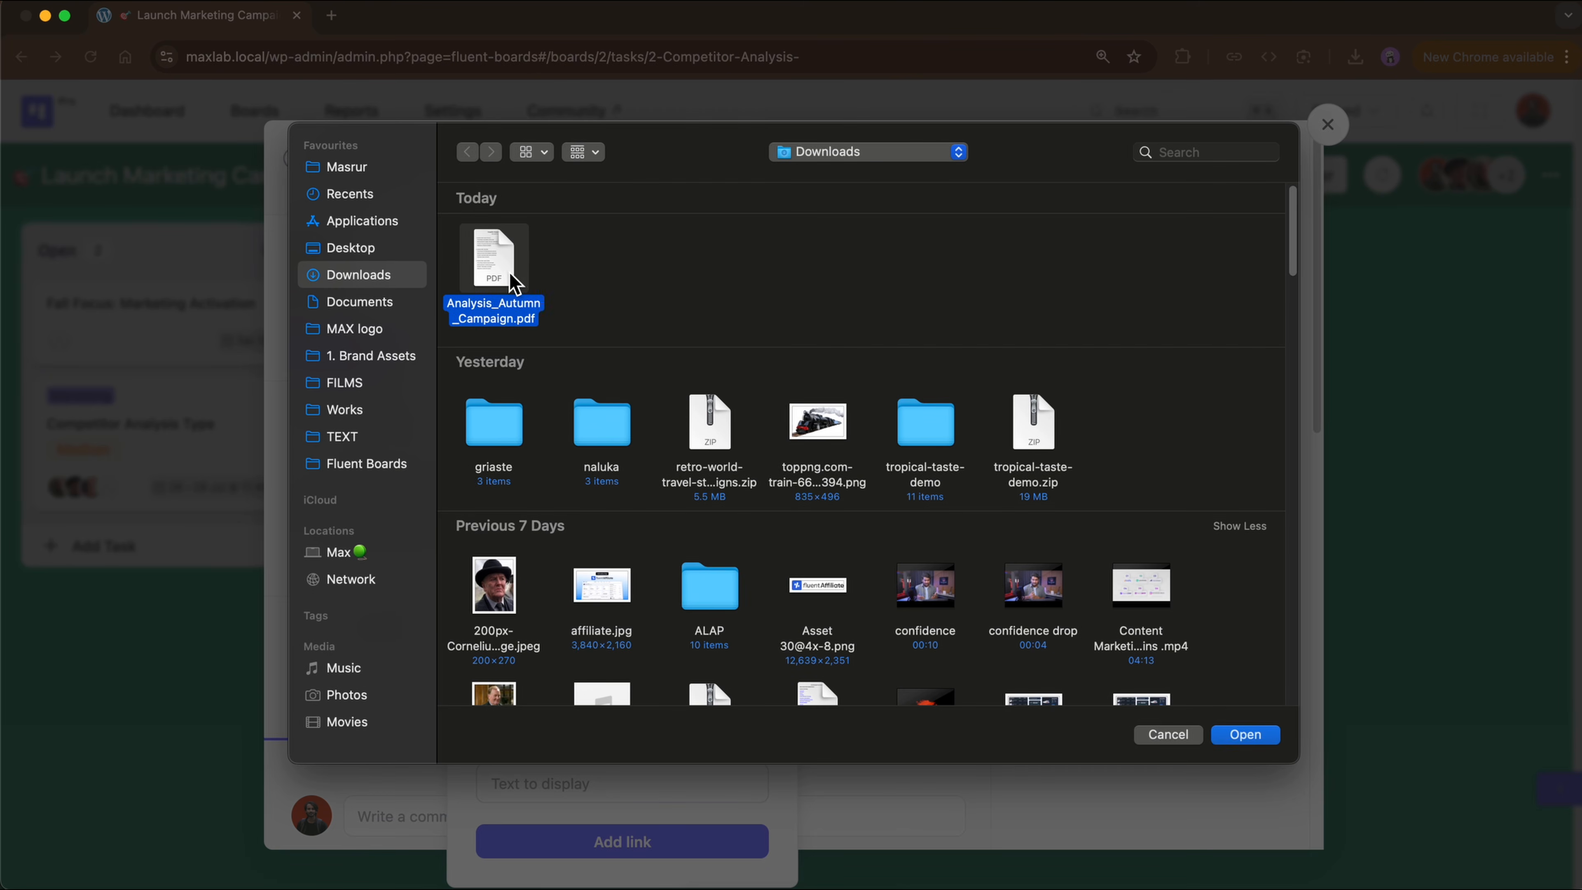
{"action": "left_click", "coordinate": [1252, 740]}
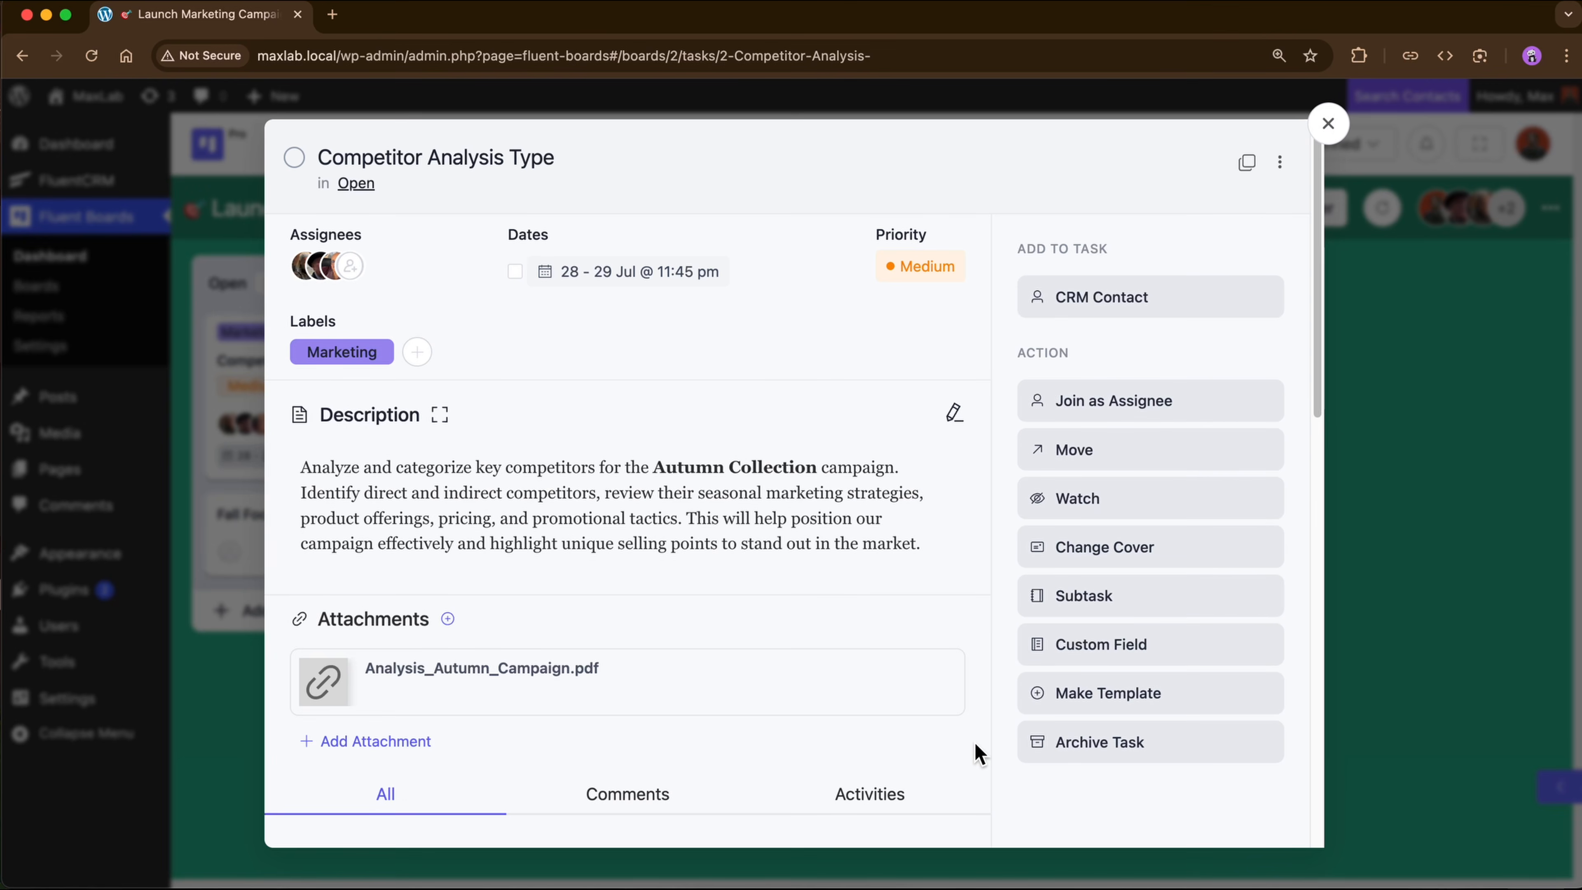
Step: Link the suggested CRM contact to the task and look through the contact's additional details
{"action": "left_click", "coordinate": [1137, 311]}
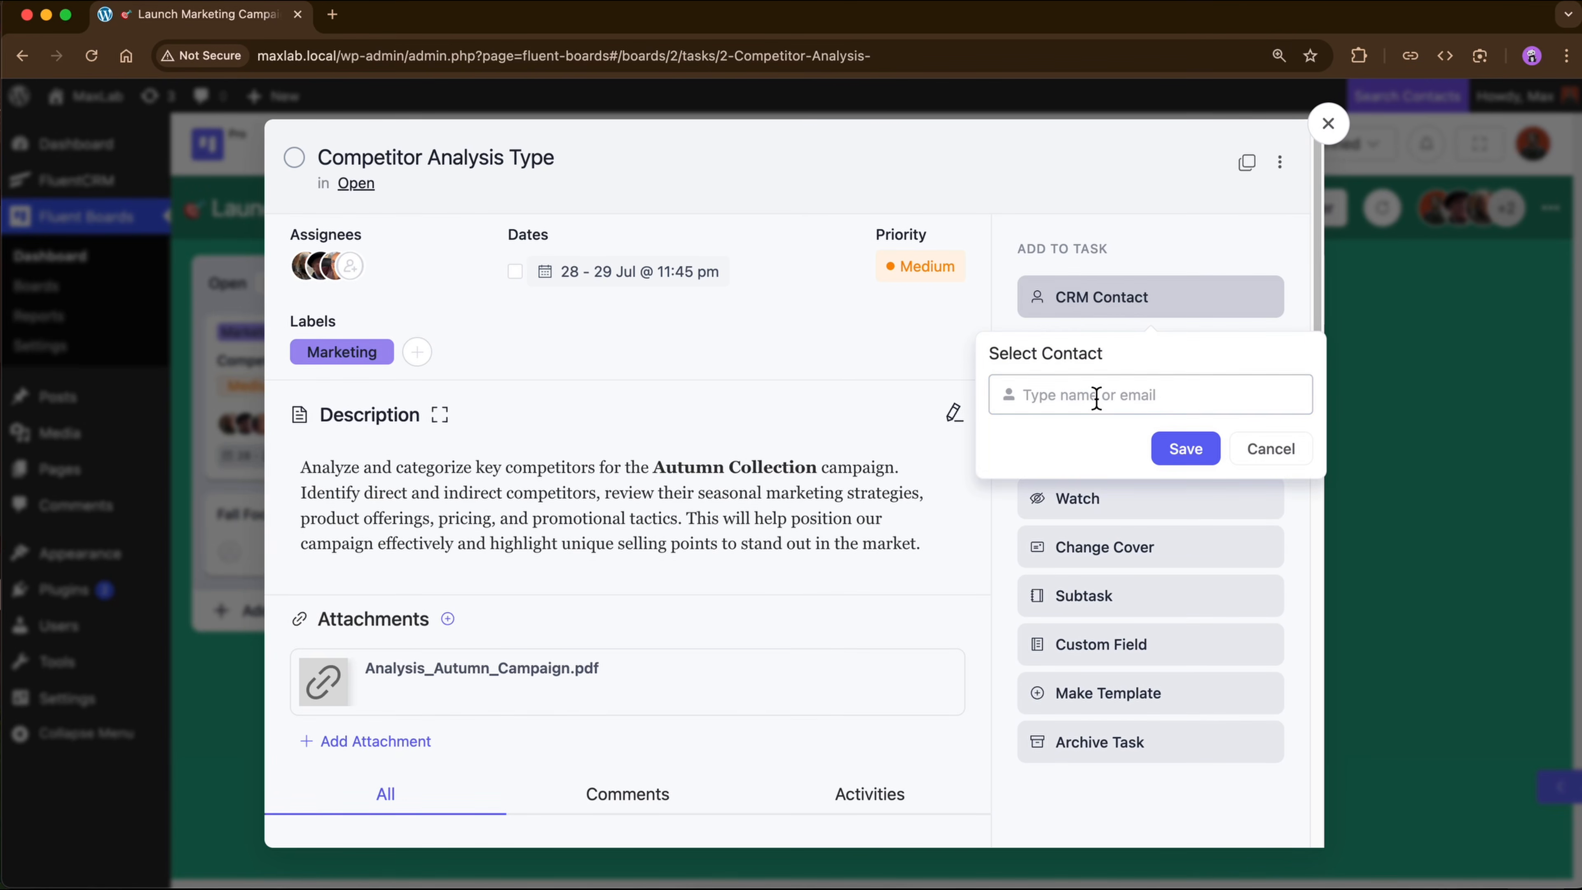
{"action": "left_click", "coordinate": [1110, 396]}
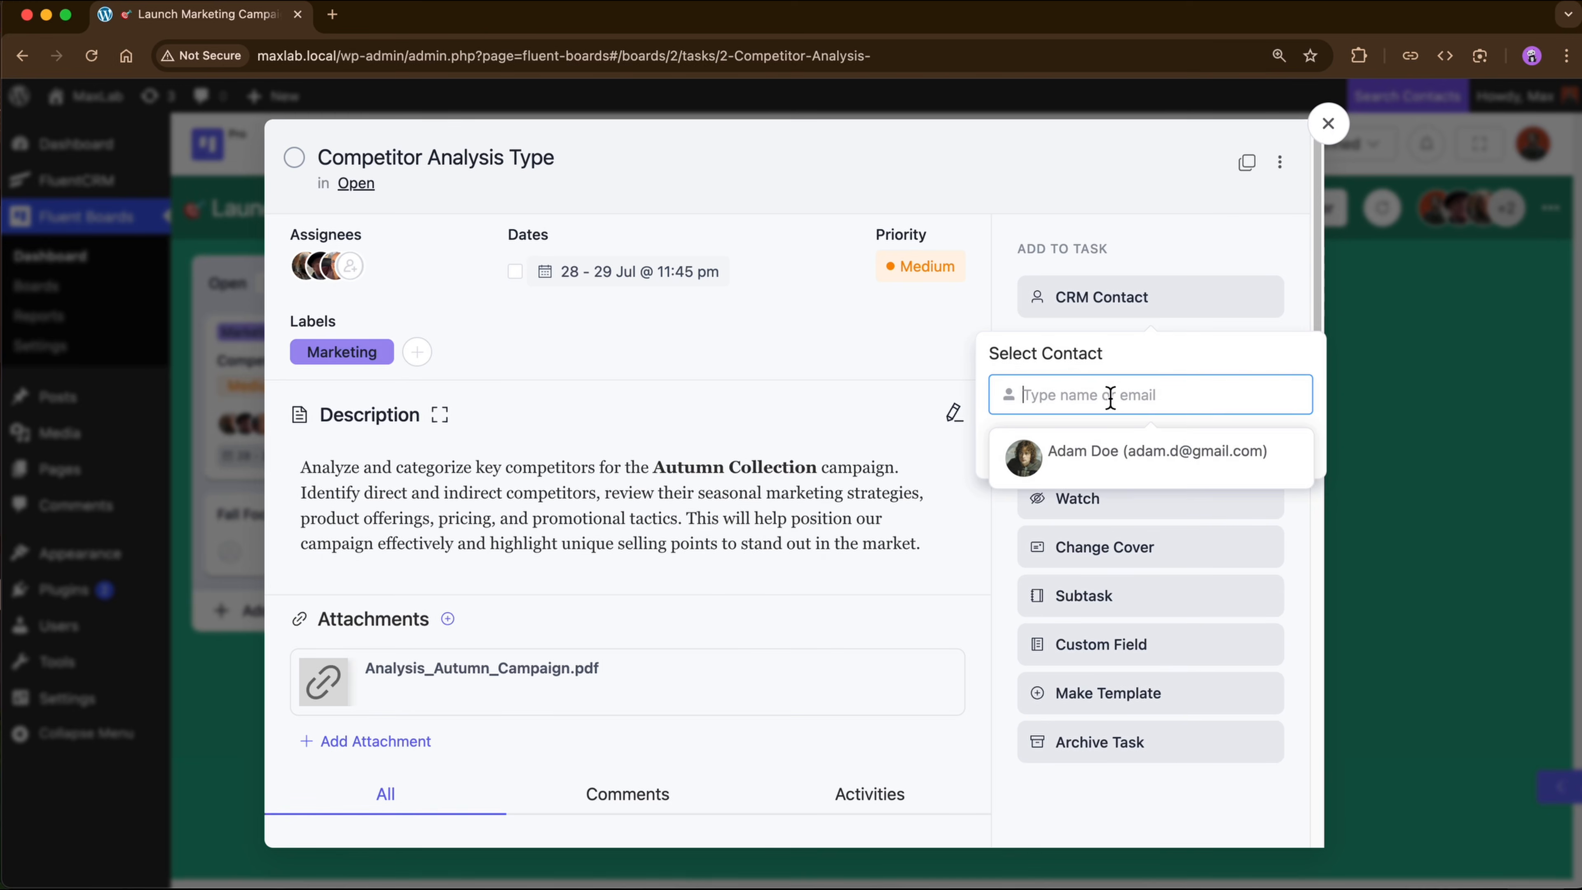
{"action": "left_click", "coordinate": [1101, 455]}
{"action": "left_click", "coordinate": [1190, 459]}
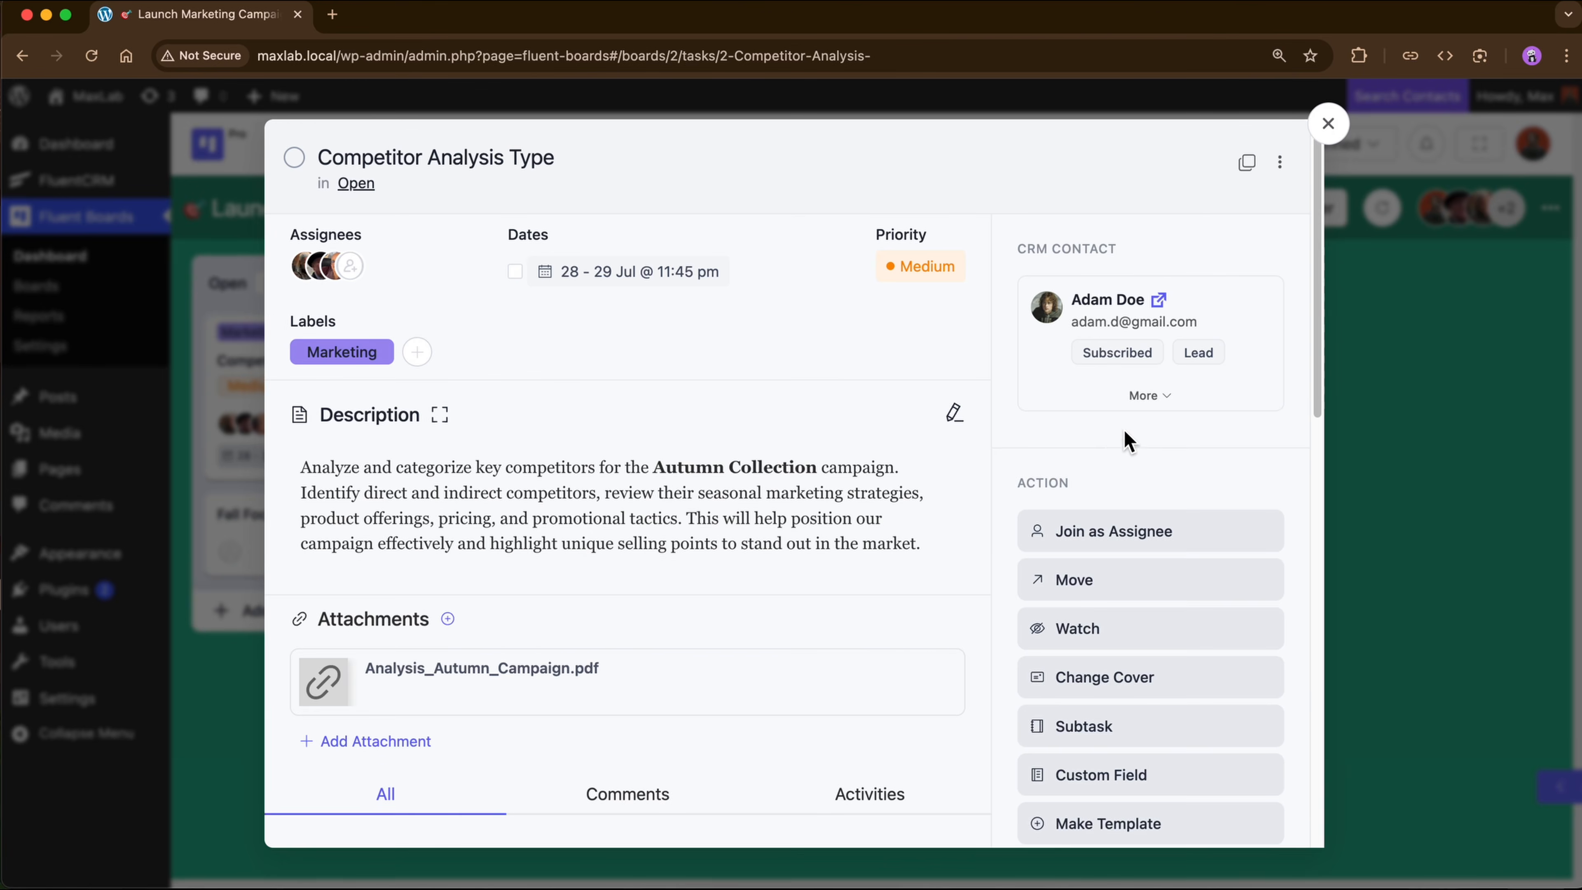
{"action": "left_click", "coordinate": [1163, 397]}
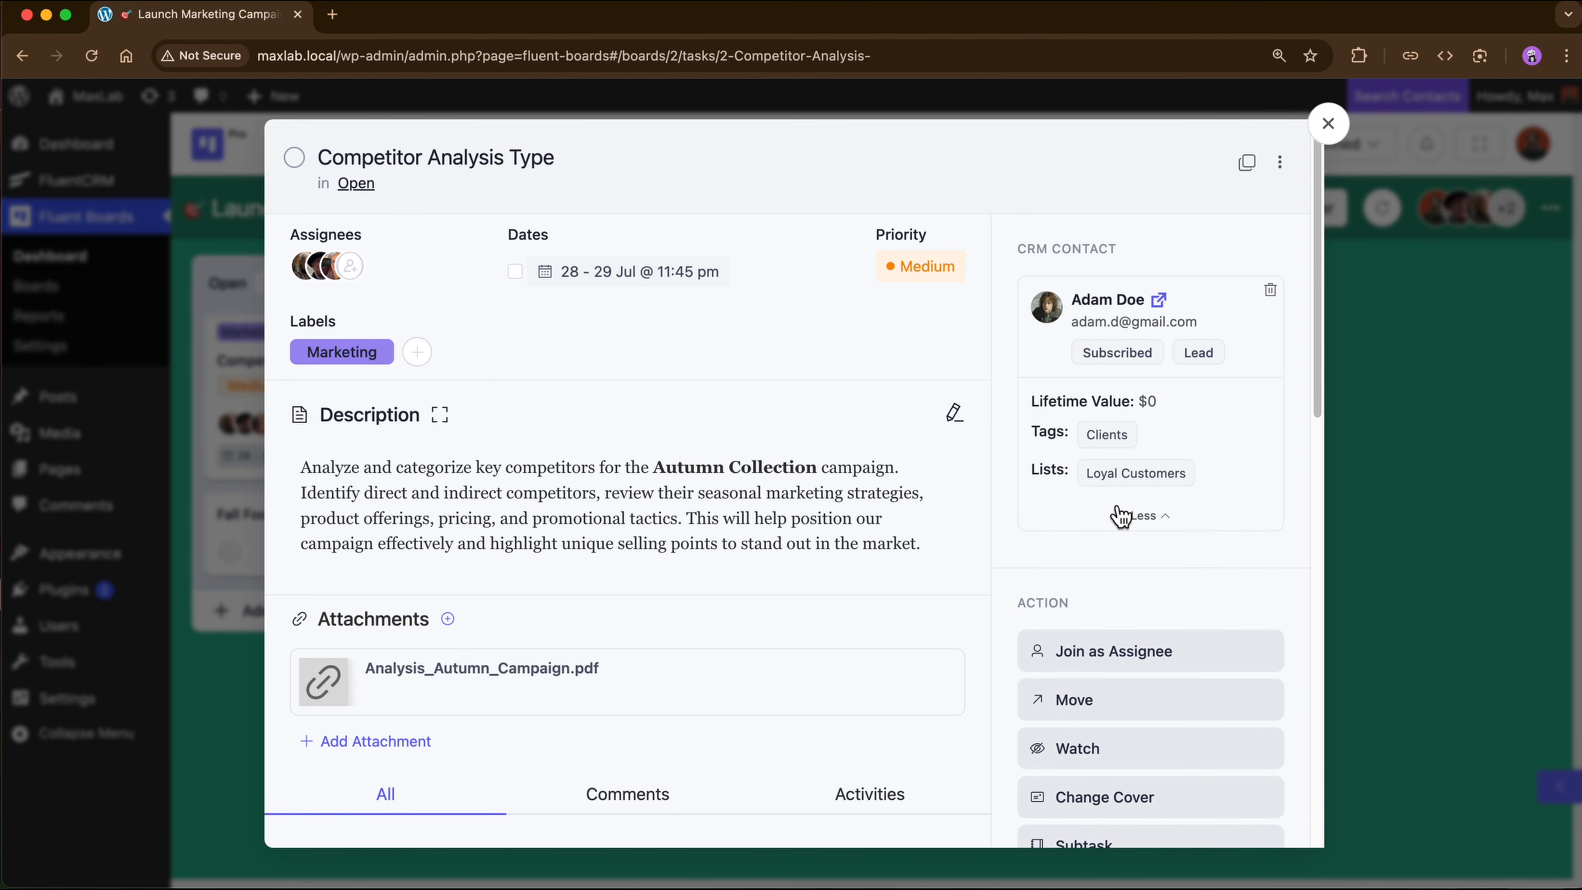
{"action": "left_click", "coordinate": [1149, 516]}
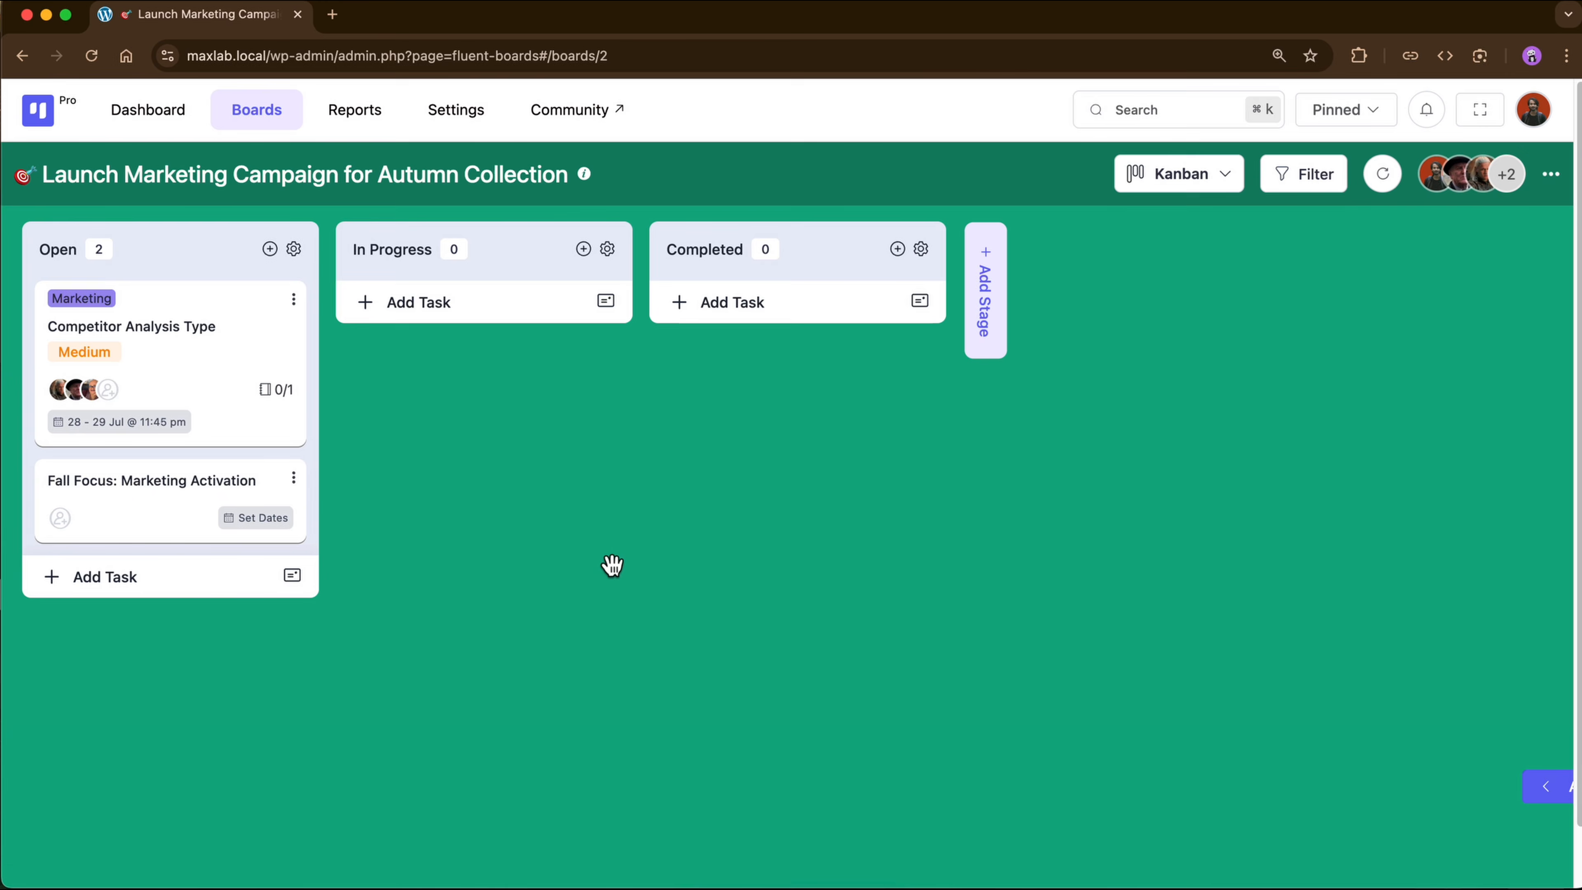
Step: Enable the Time Tracking module in the Features & Modules settings
{"action": "left_click", "coordinate": [456, 121]}
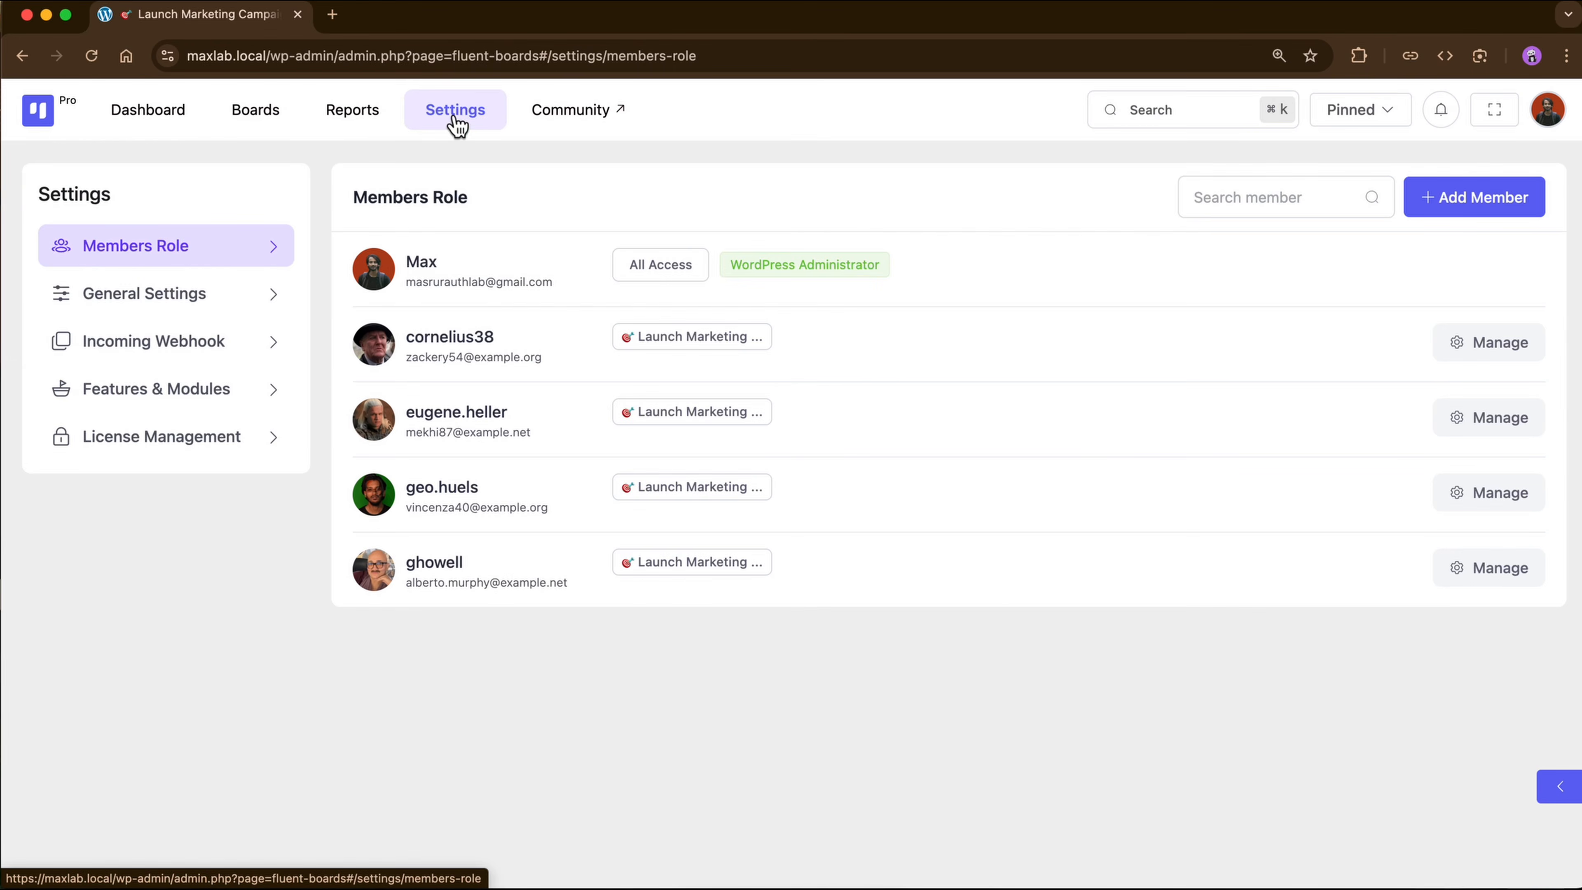
{"action": "left_click", "coordinate": [249, 387]}
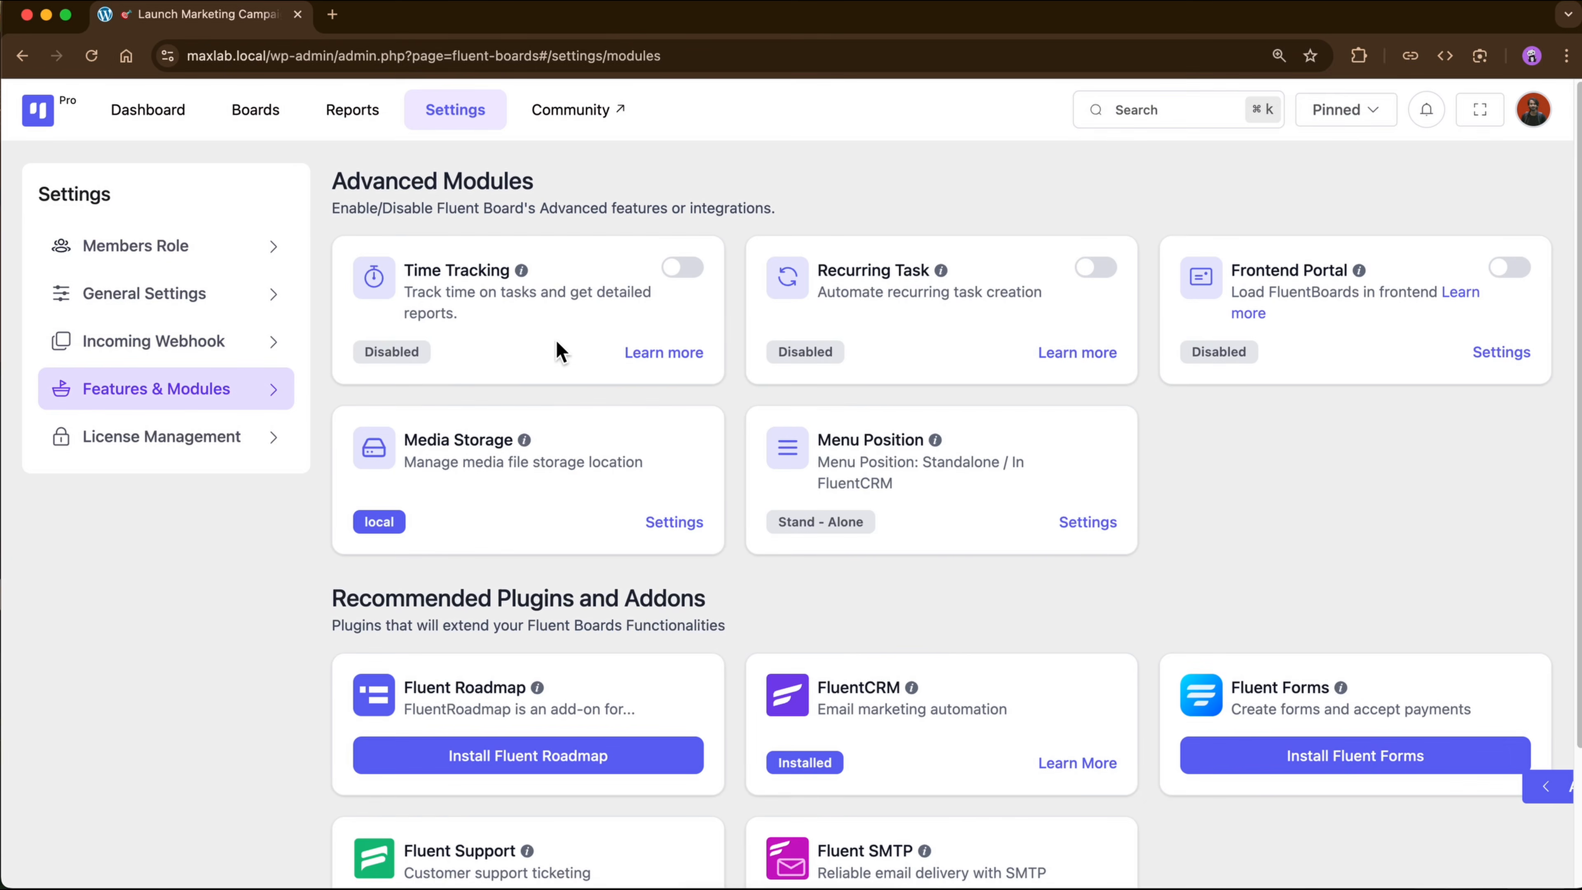
{"action": "left_click", "coordinate": [692, 281]}
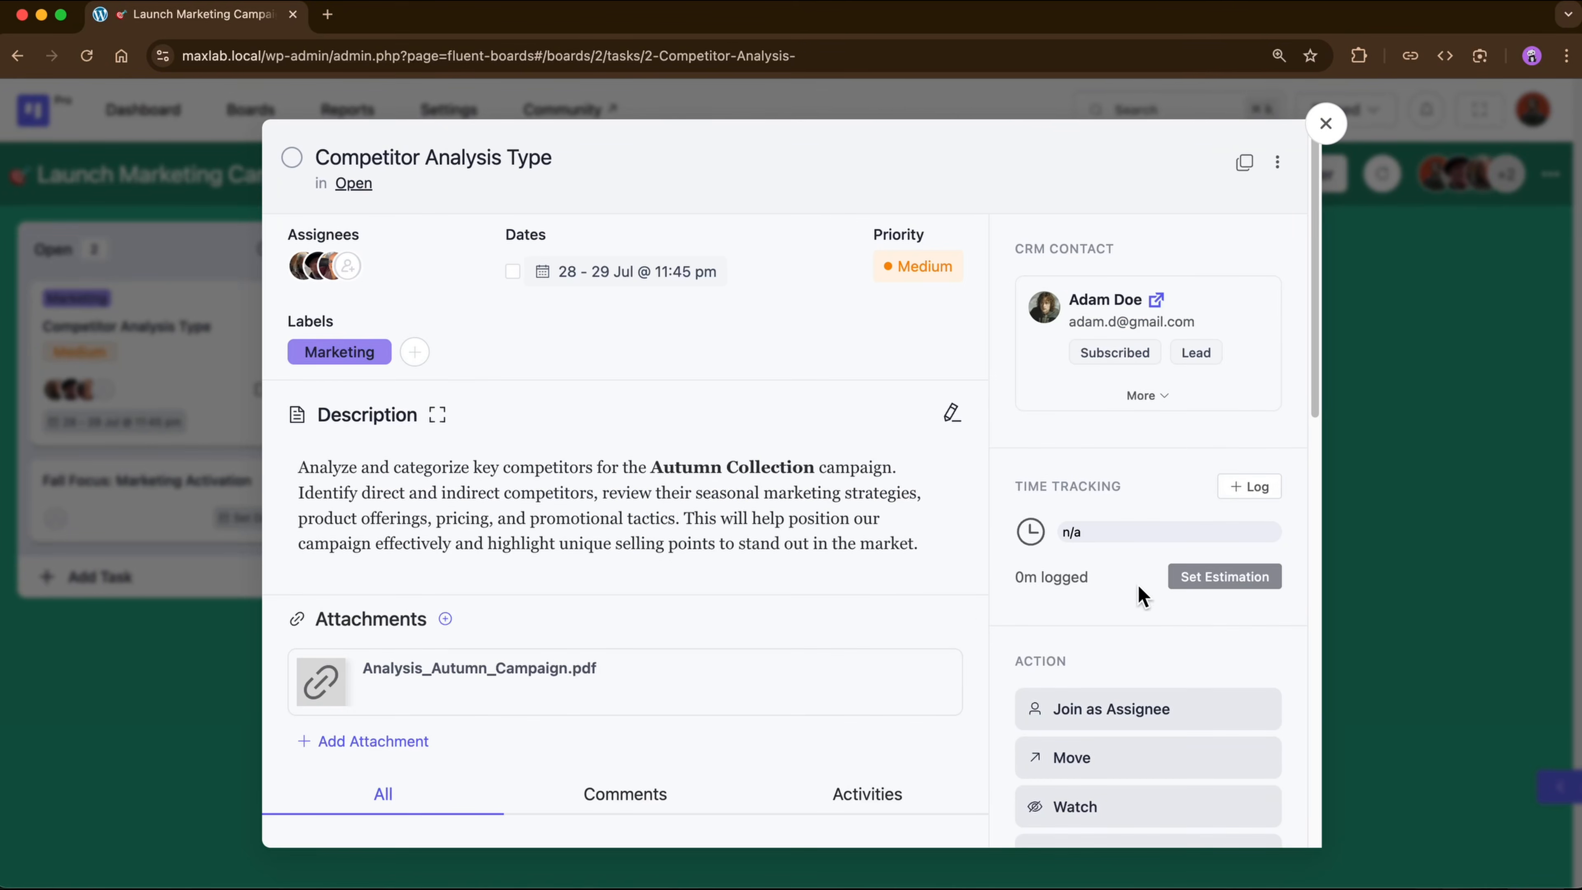
Step: Set the Competitor Analysis Type task's estimated time to 6 hours 30 minutes
{"action": "left_click", "coordinate": [1200, 580]}
{"action": "left_click", "coordinate": [865, 575]}
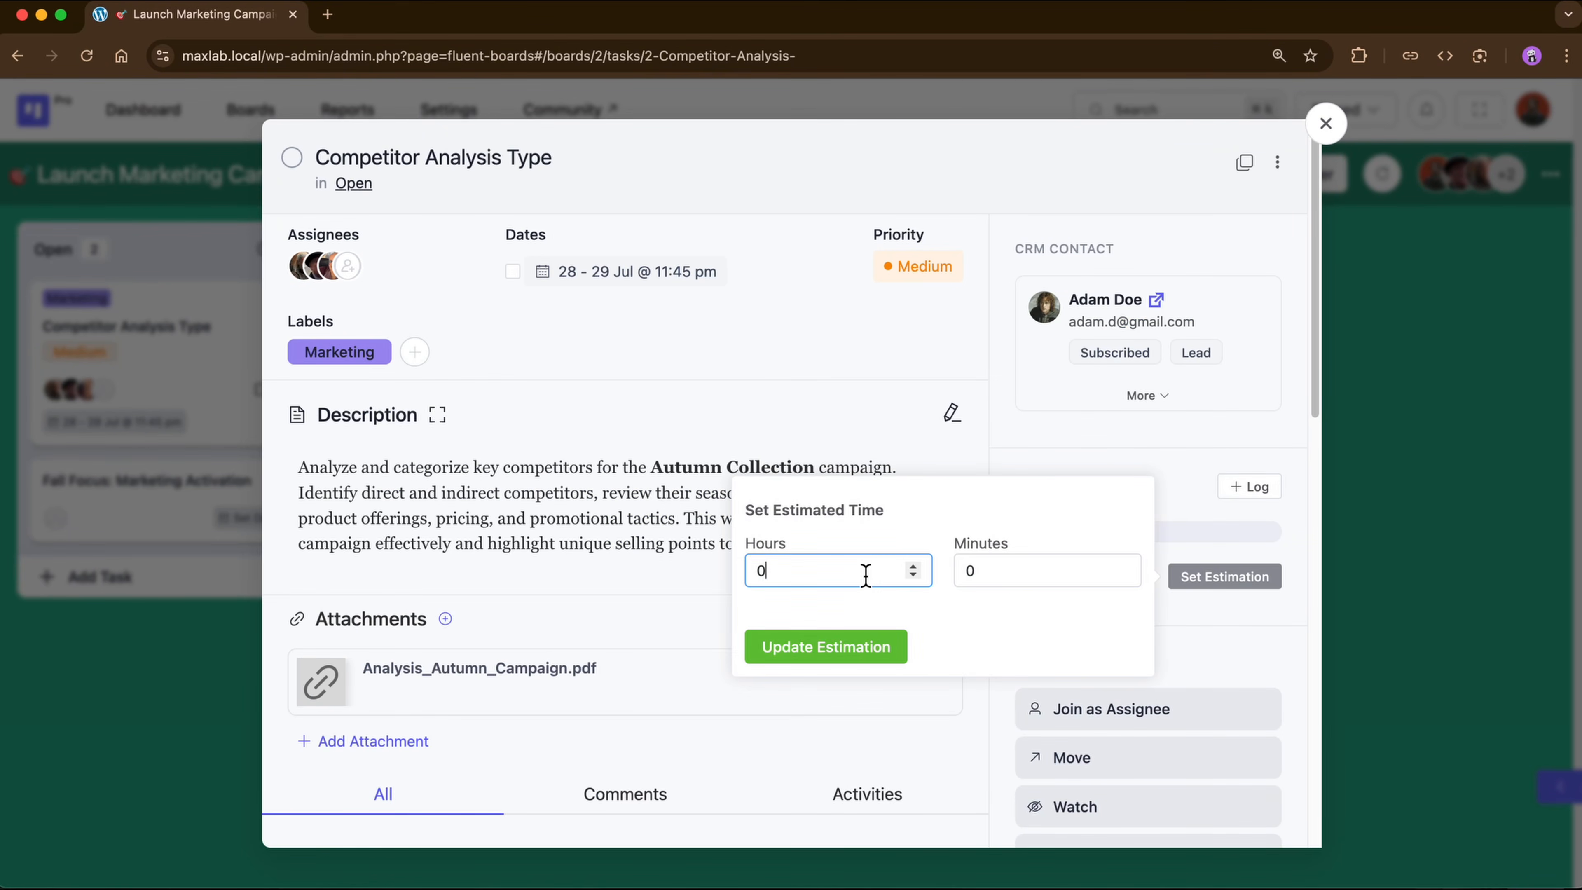
{"action": "type", "text": "6"}
{"action": "double_click", "coordinate": [993, 572]}
{"action": "type", "text": "30"}
{"action": "left_click", "coordinate": [918, 651]}
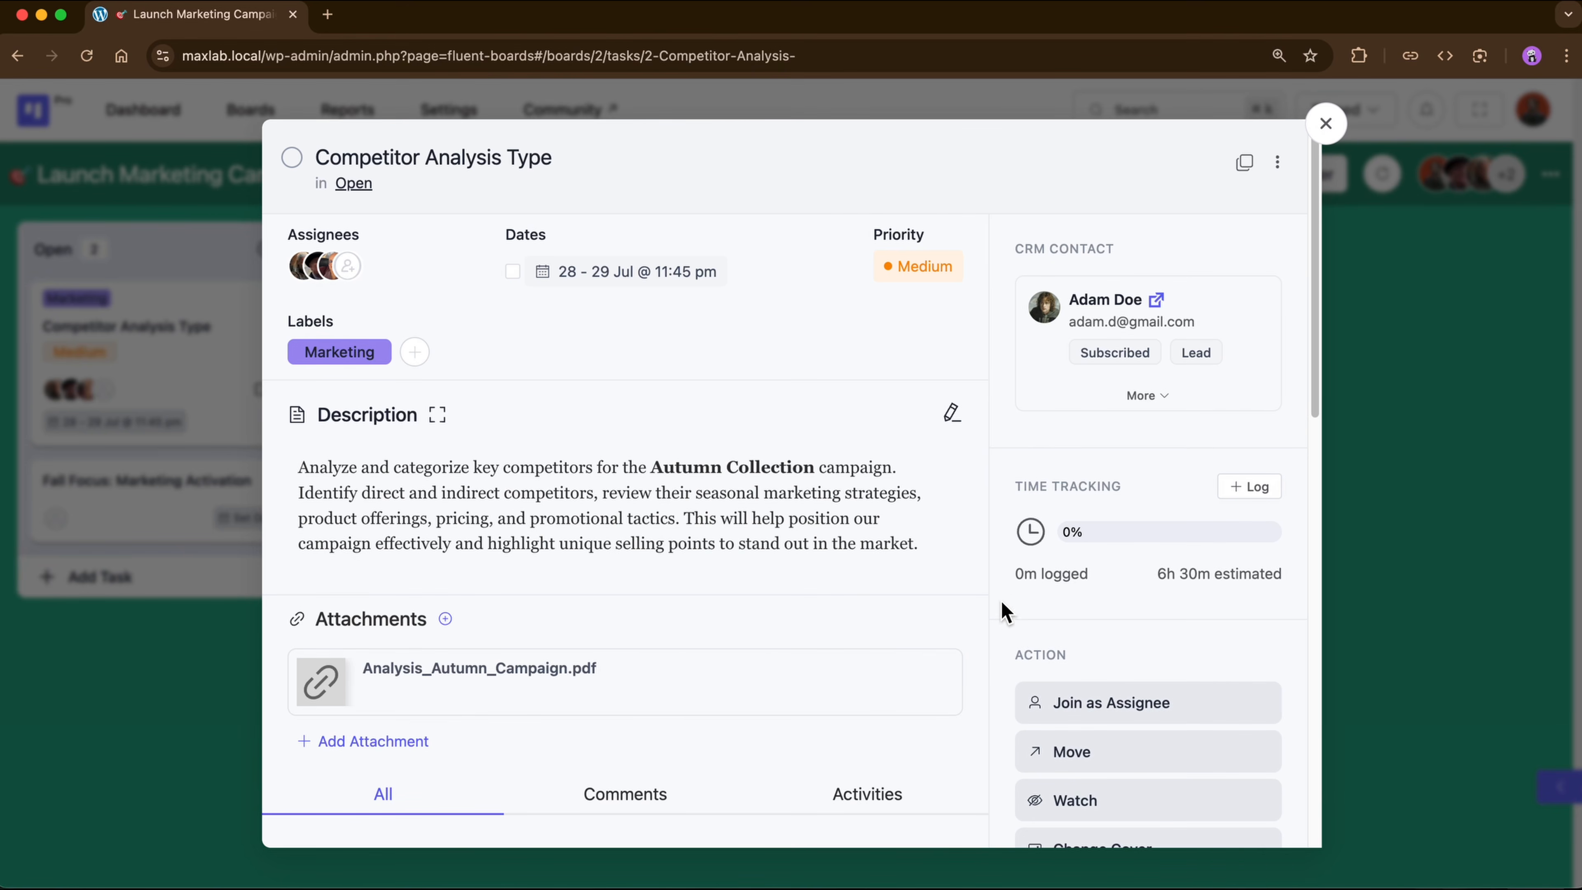
Step: Log 4 hours 20 minutes of work on the task for 2025-07-28, described as "Data Analysis and Documentation"
{"action": "left_click", "coordinate": [1248, 489]}
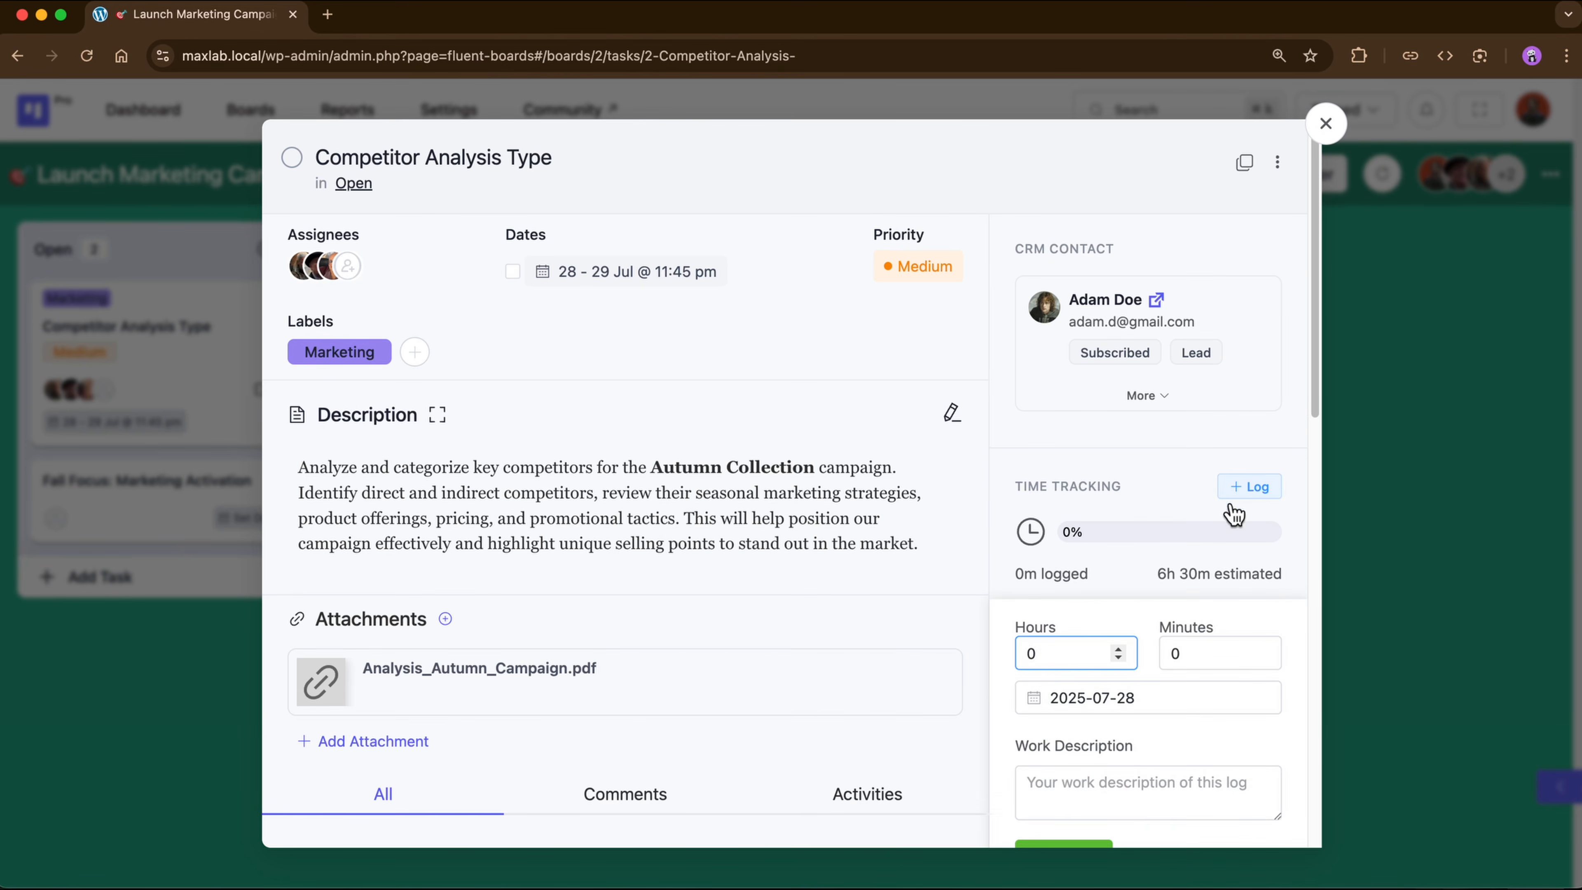
{"action": "scroll", "coordinate": [1183, 549], "scroll_direction": "down", "scroll_amount": 3}
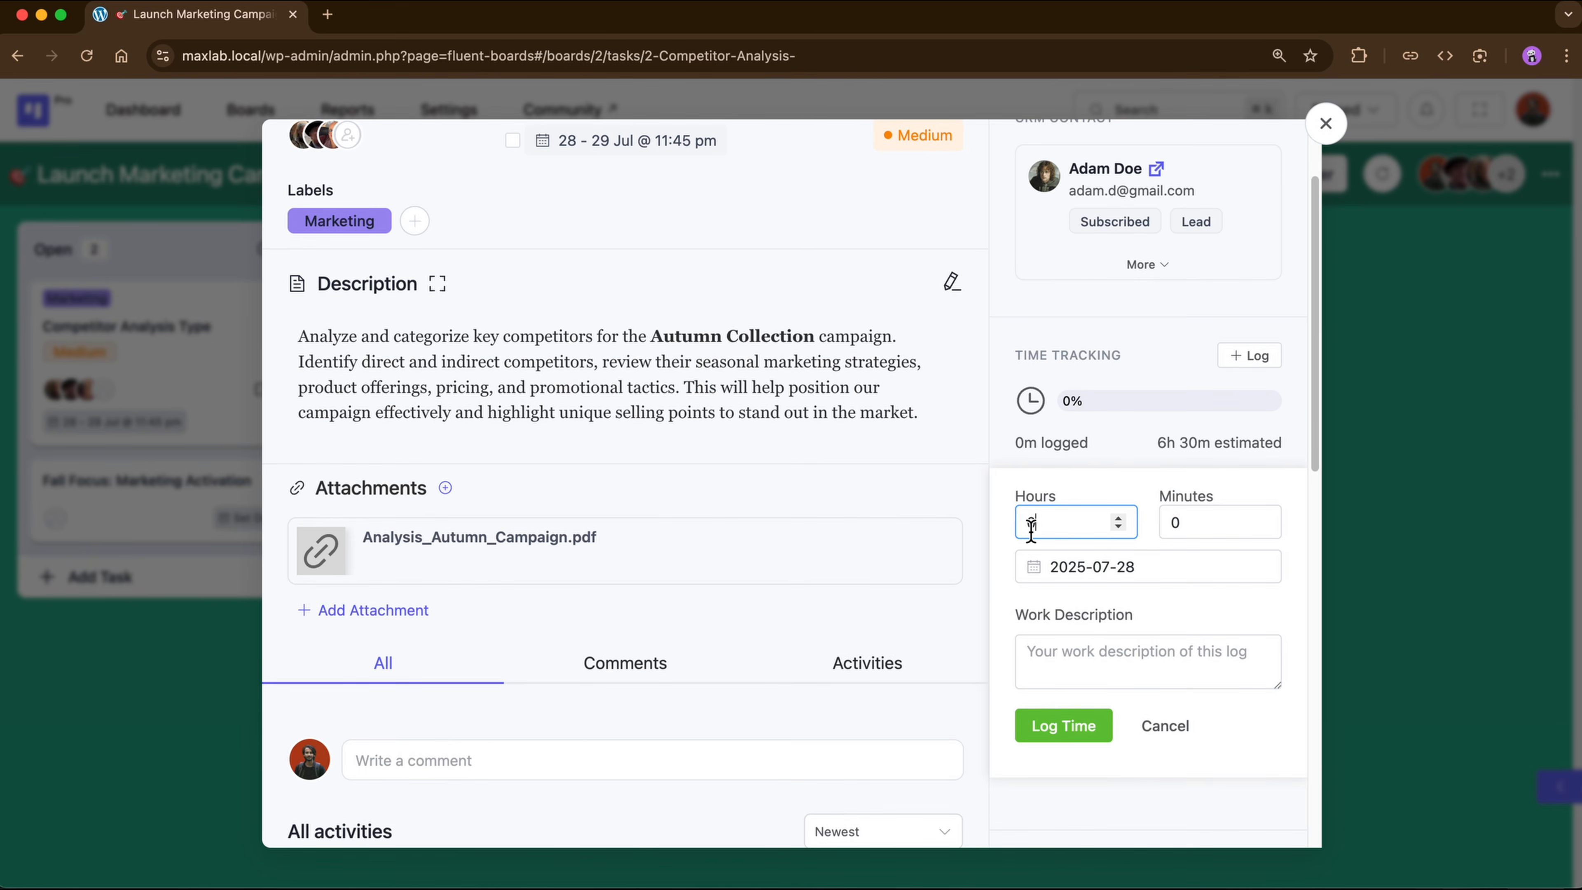
{"action": "left_click", "coordinate": [1174, 527]}
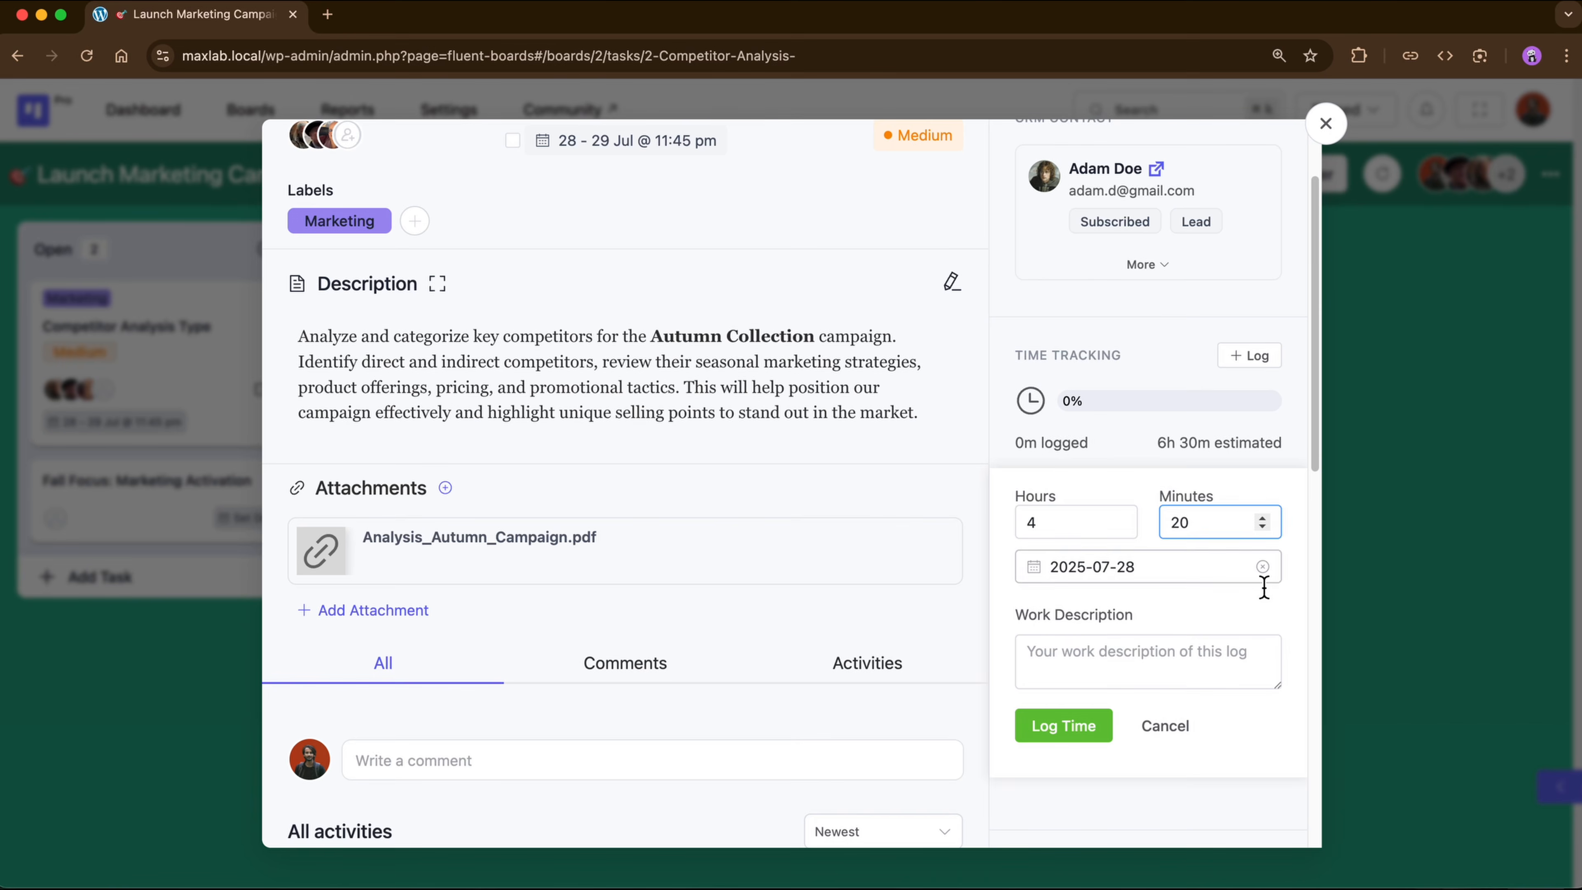
{"action": "left_click", "coordinate": [1172, 582]}
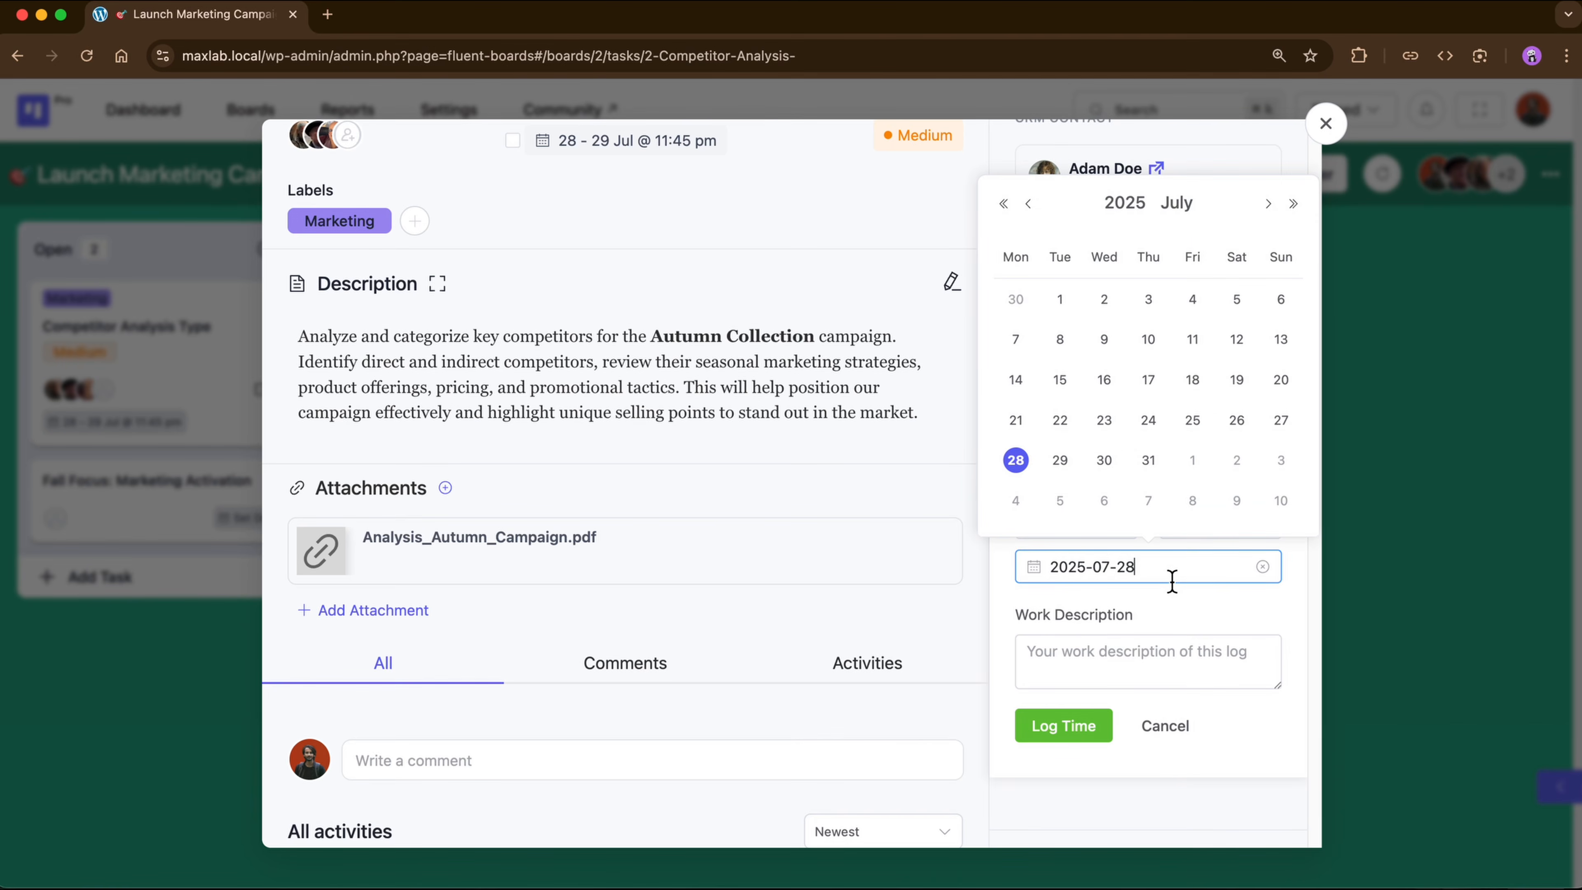
{"action": "left_click", "coordinate": [1172, 601]}
{"action": "left_click", "coordinate": [1151, 659]}
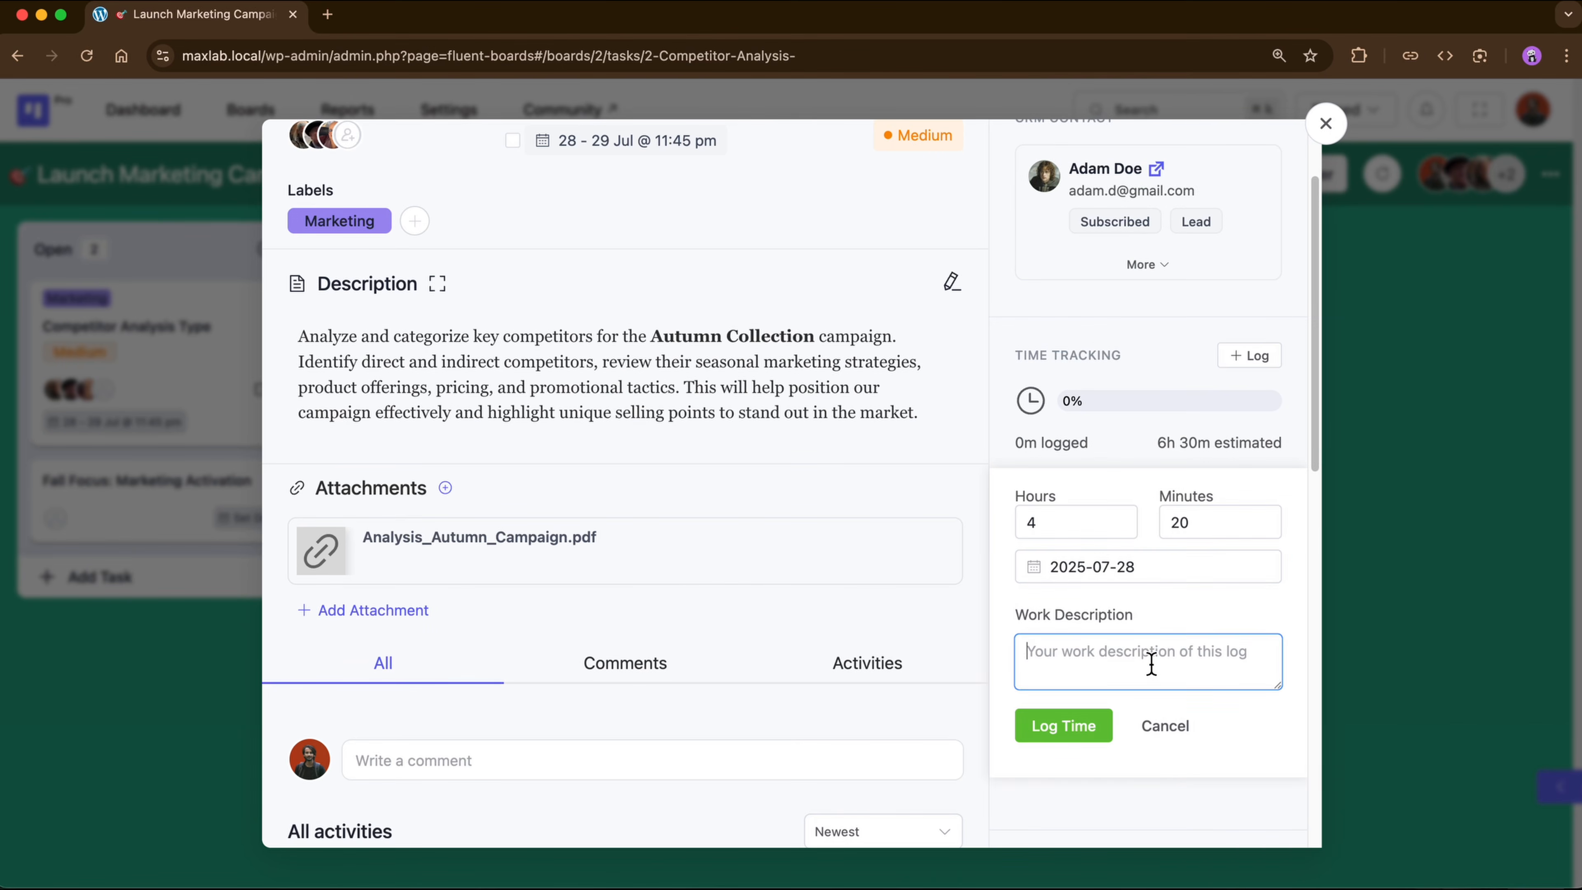
{"action": "type", "text": "Data Analysis and Documentation"}
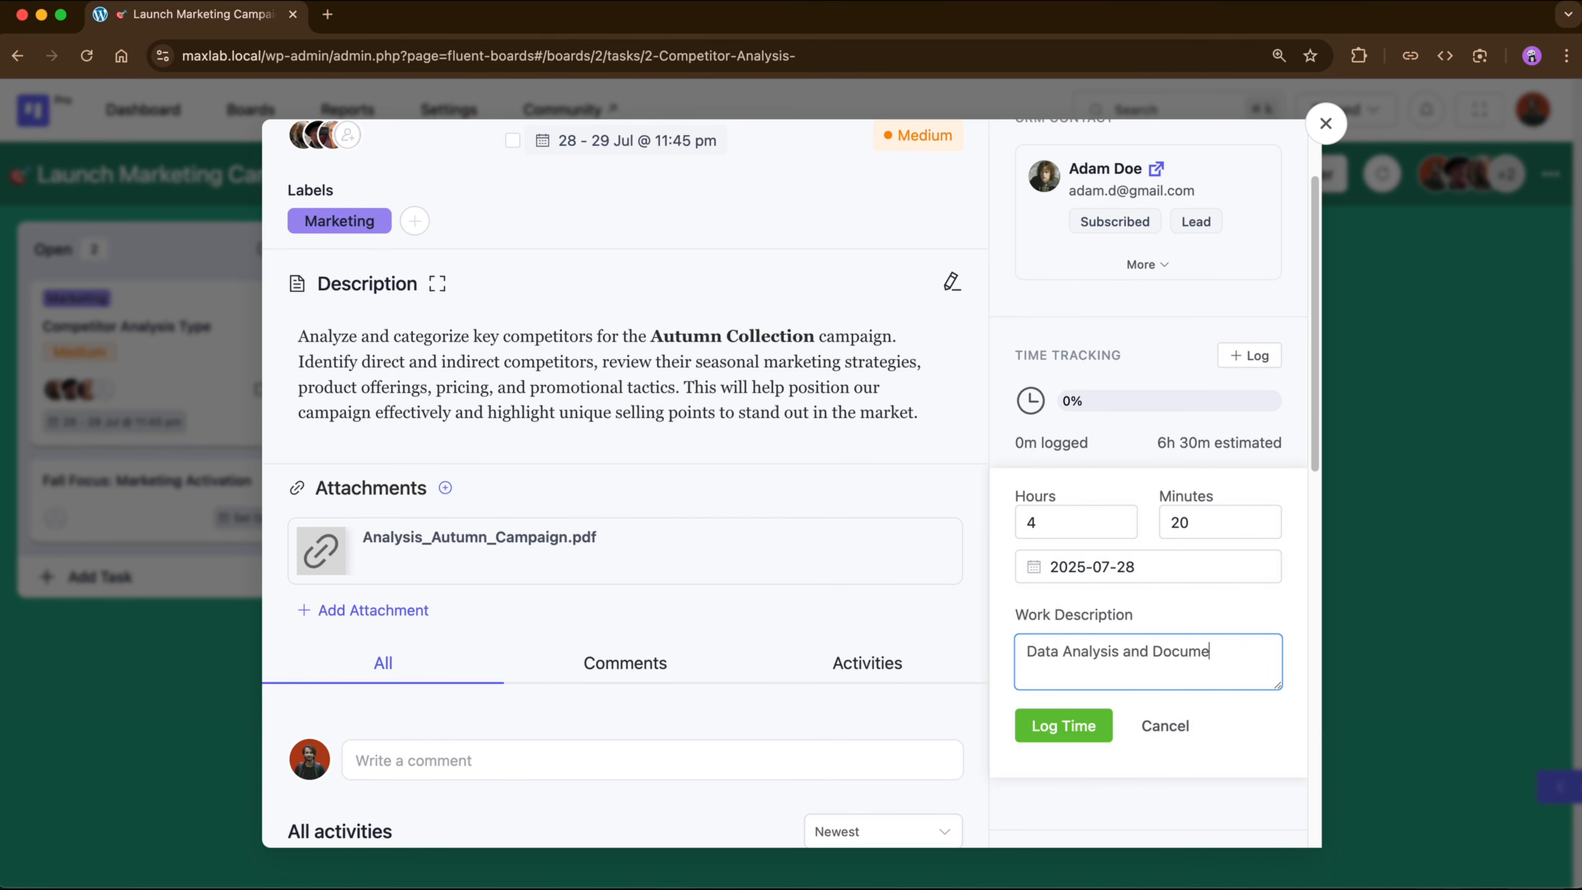
{"action": "left_click", "coordinate": [1087, 737]}
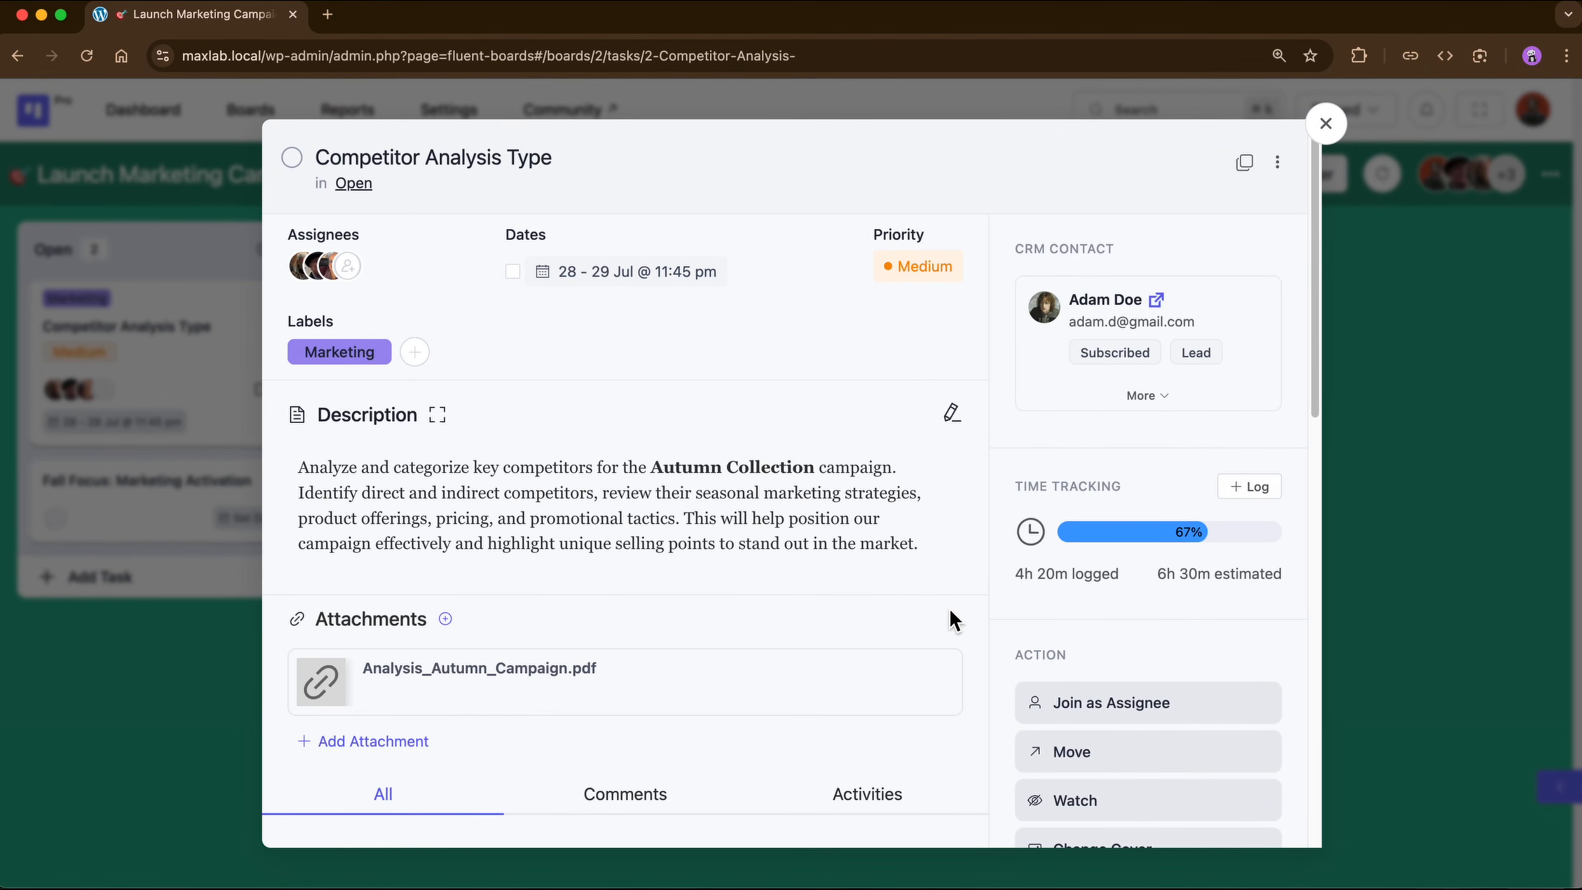
Step: Join the Competitor Analysis Type task as an assignee, and leave it again
{"action": "scroll", "coordinate": [950, 610], "scroll_direction": "down", "scroll_amount": 3}
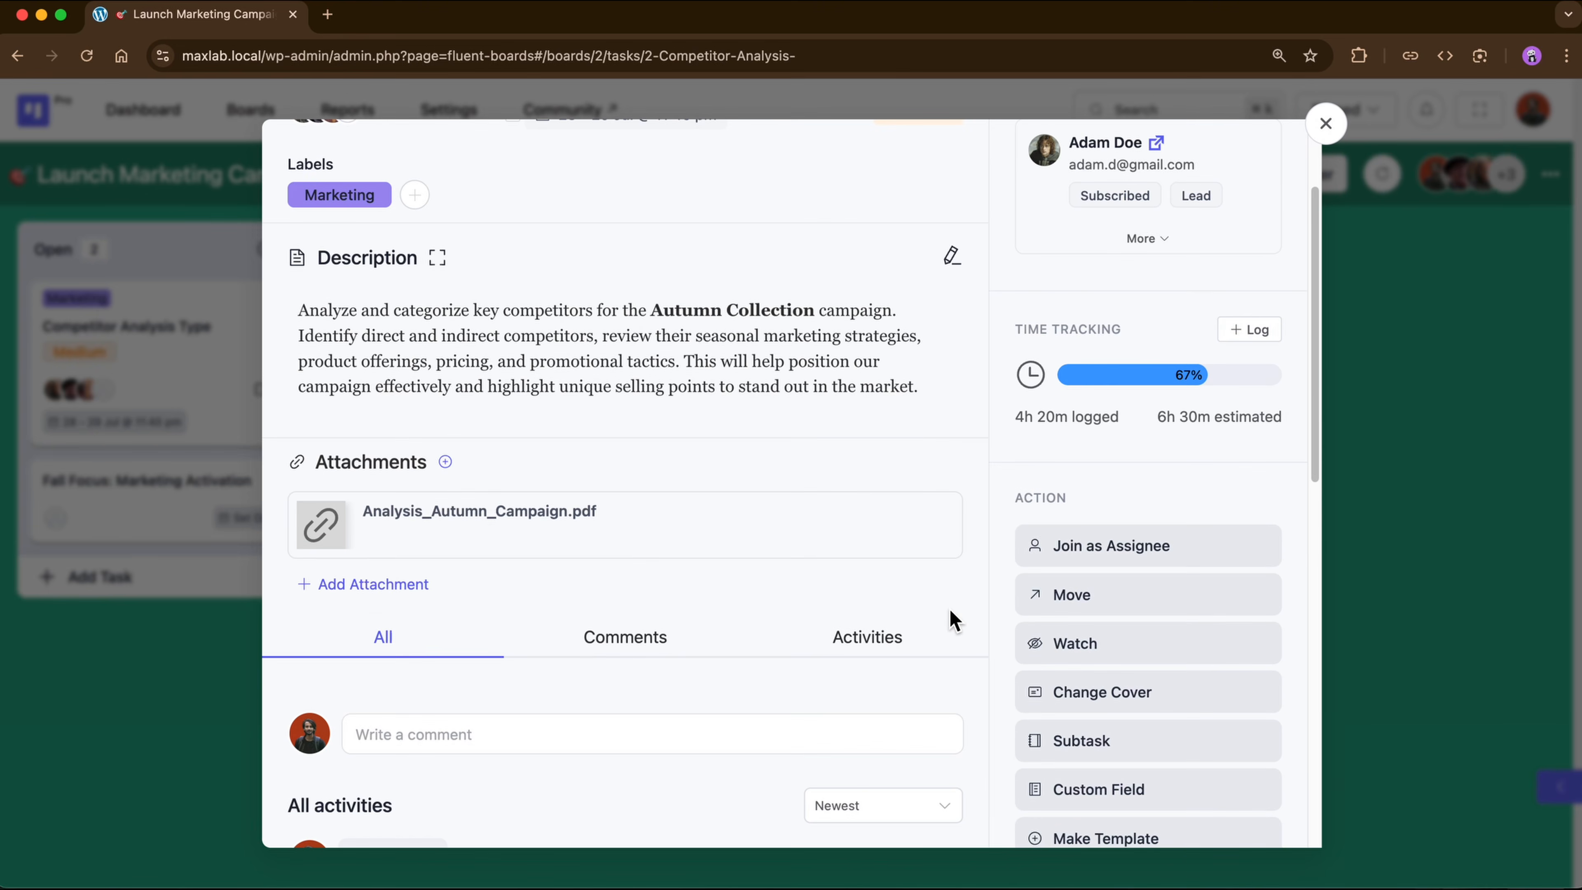
{"action": "scroll", "coordinate": [950, 612], "scroll_direction": "down", "scroll_amount": 1}
{"action": "scroll", "coordinate": [949, 608], "scroll_direction": "up", "scroll_amount": 3}
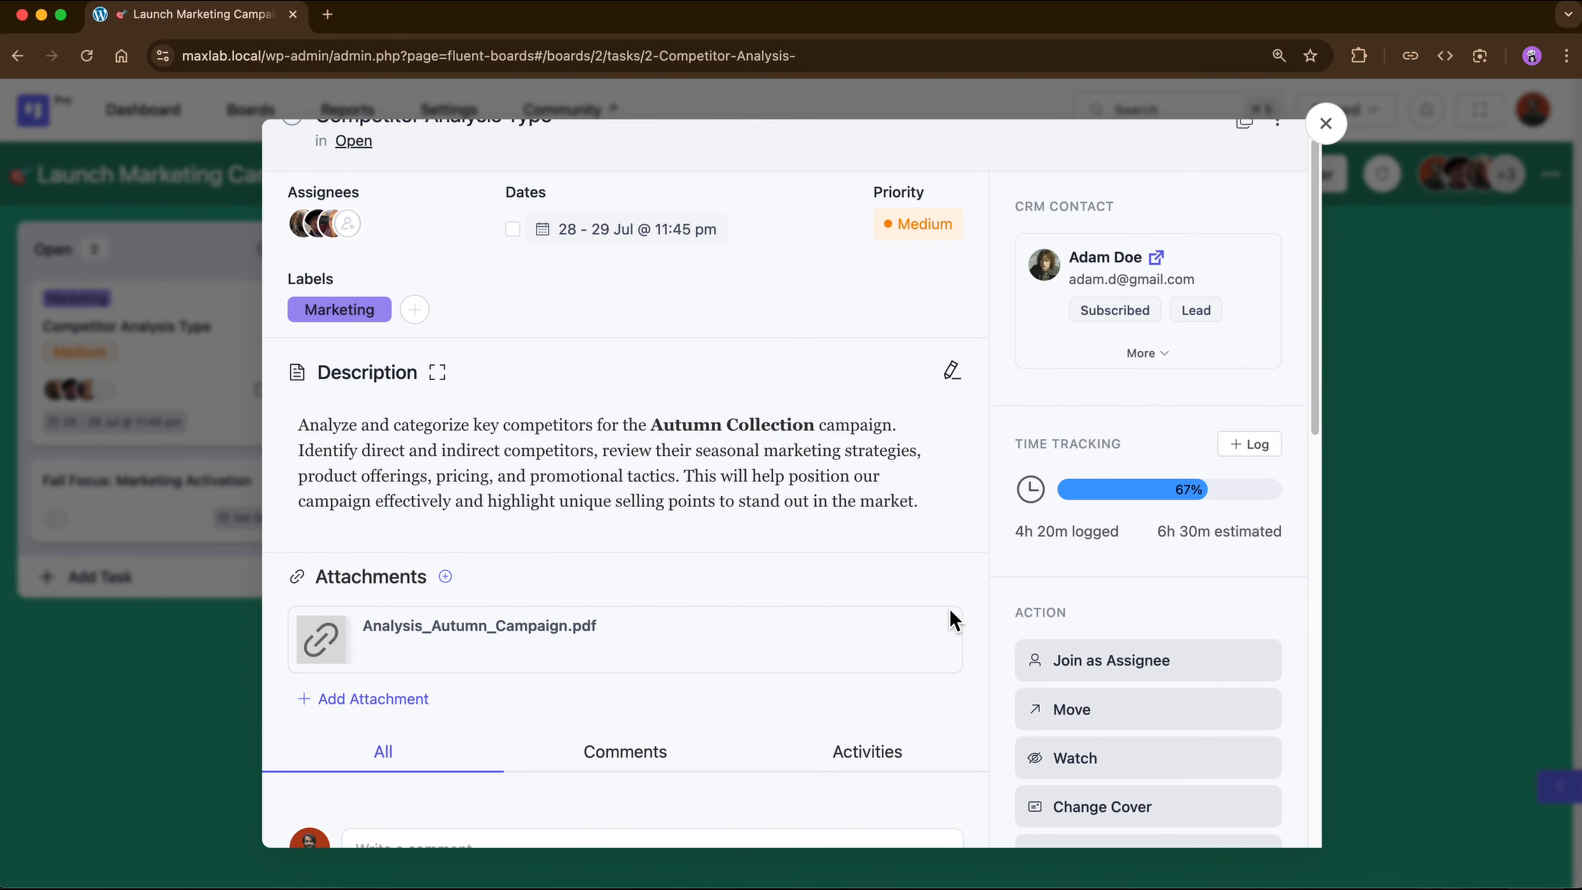
{"action": "left_click", "coordinate": [1106, 681]}
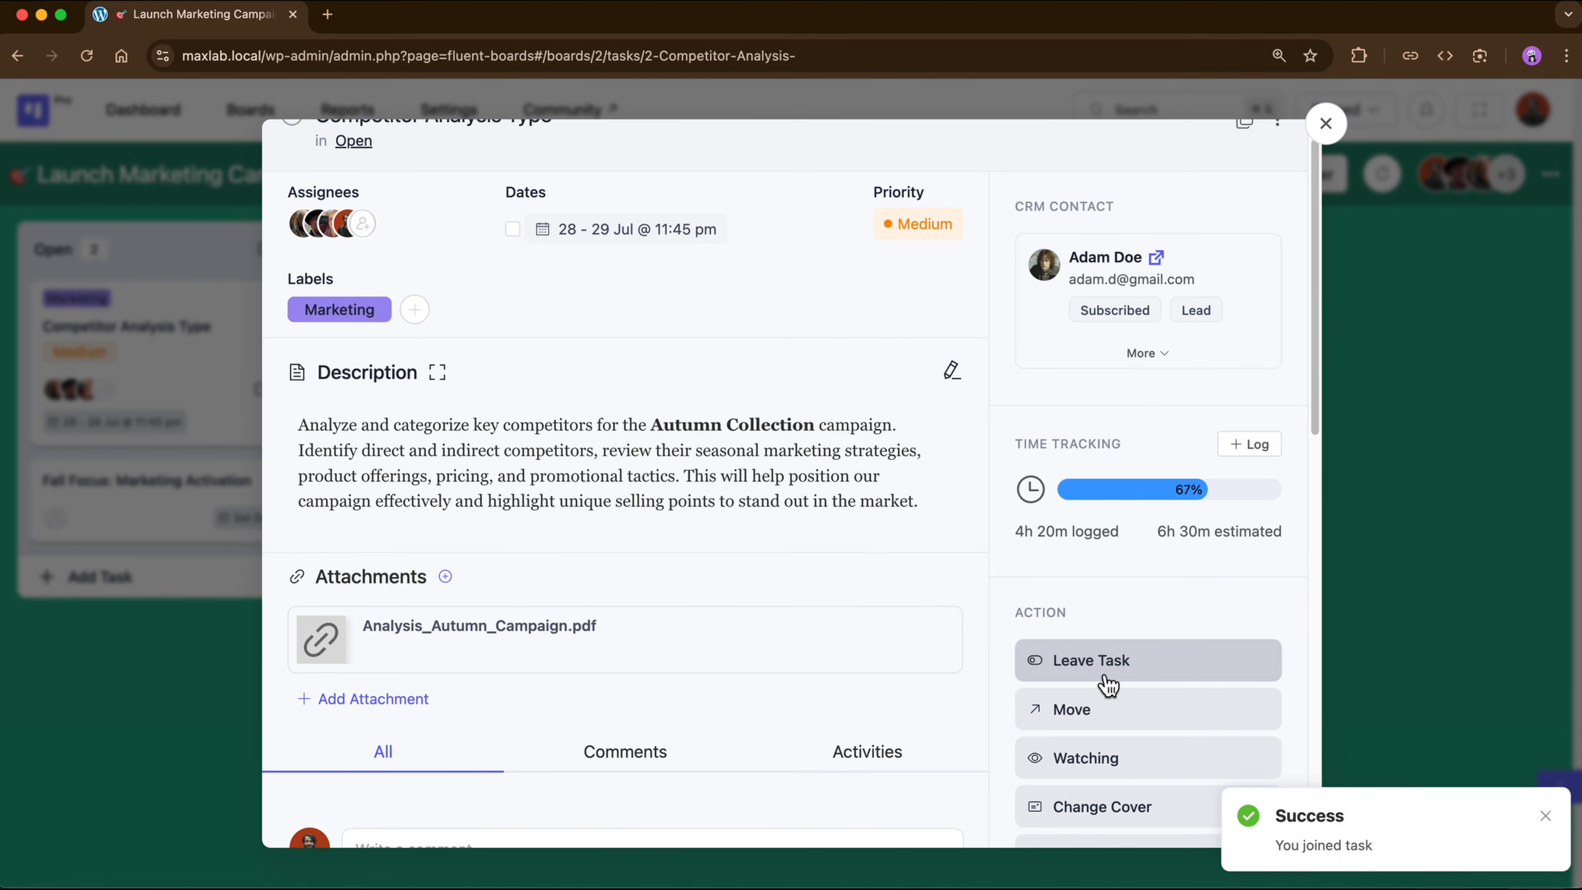
{"action": "left_click", "coordinate": [1079, 677]}
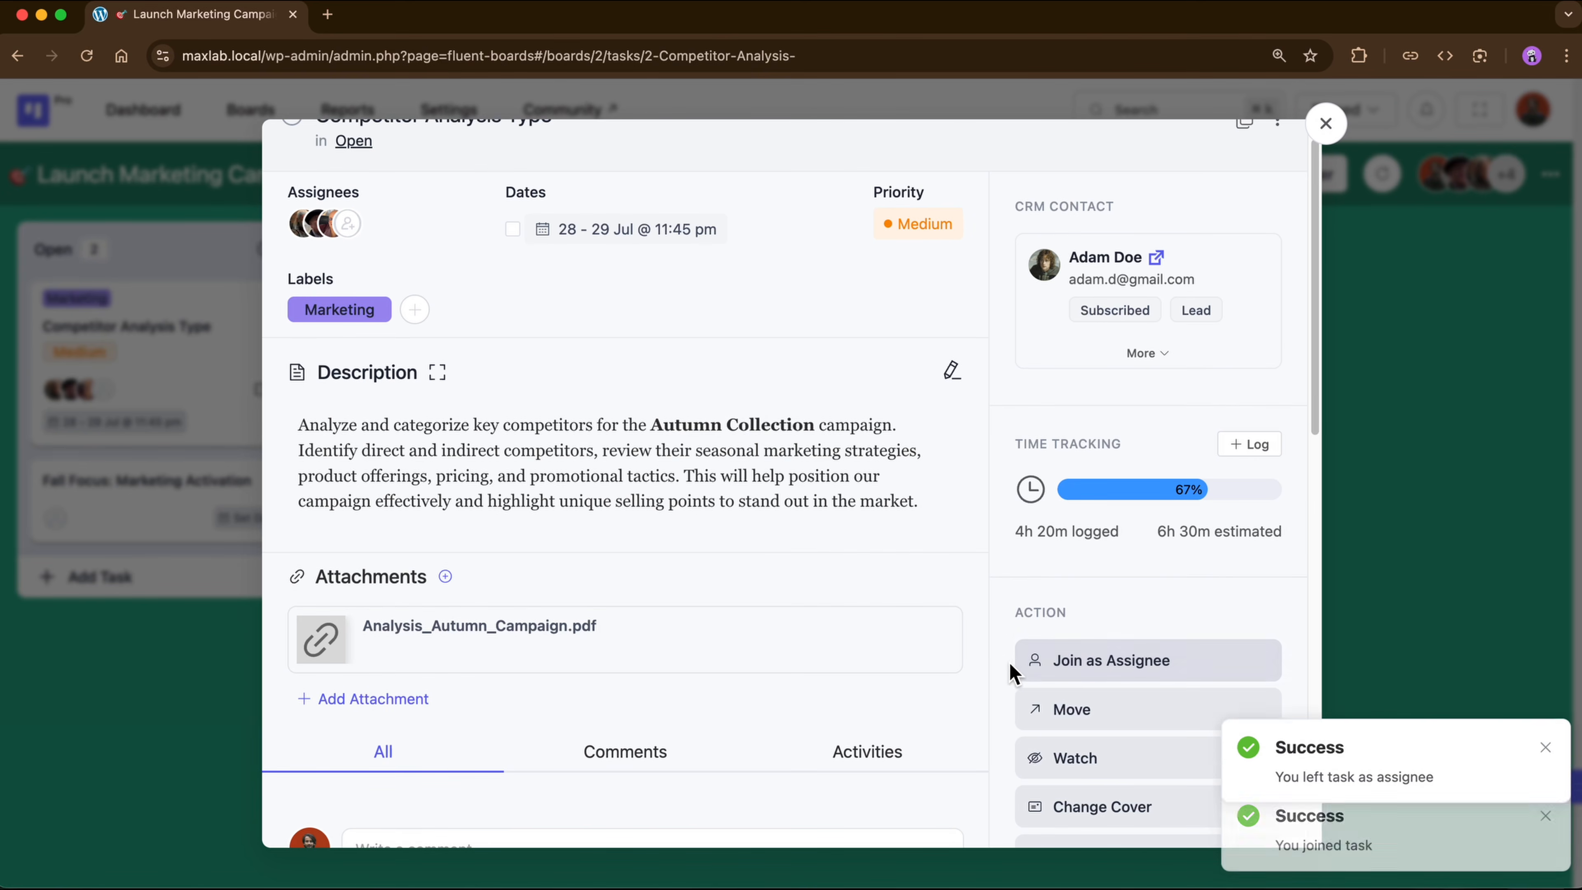
Step: Examine the stage and board choices for moving the Competitor Analysis Type task, and cancel without moving it
{"action": "scroll", "coordinate": [989, 673], "scroll_direction": "up", "scroll_amount": 1}
{"action": "scroll", "coordinate": [984, 673], "scroll_direction": "down", "scroll_amount": 4}
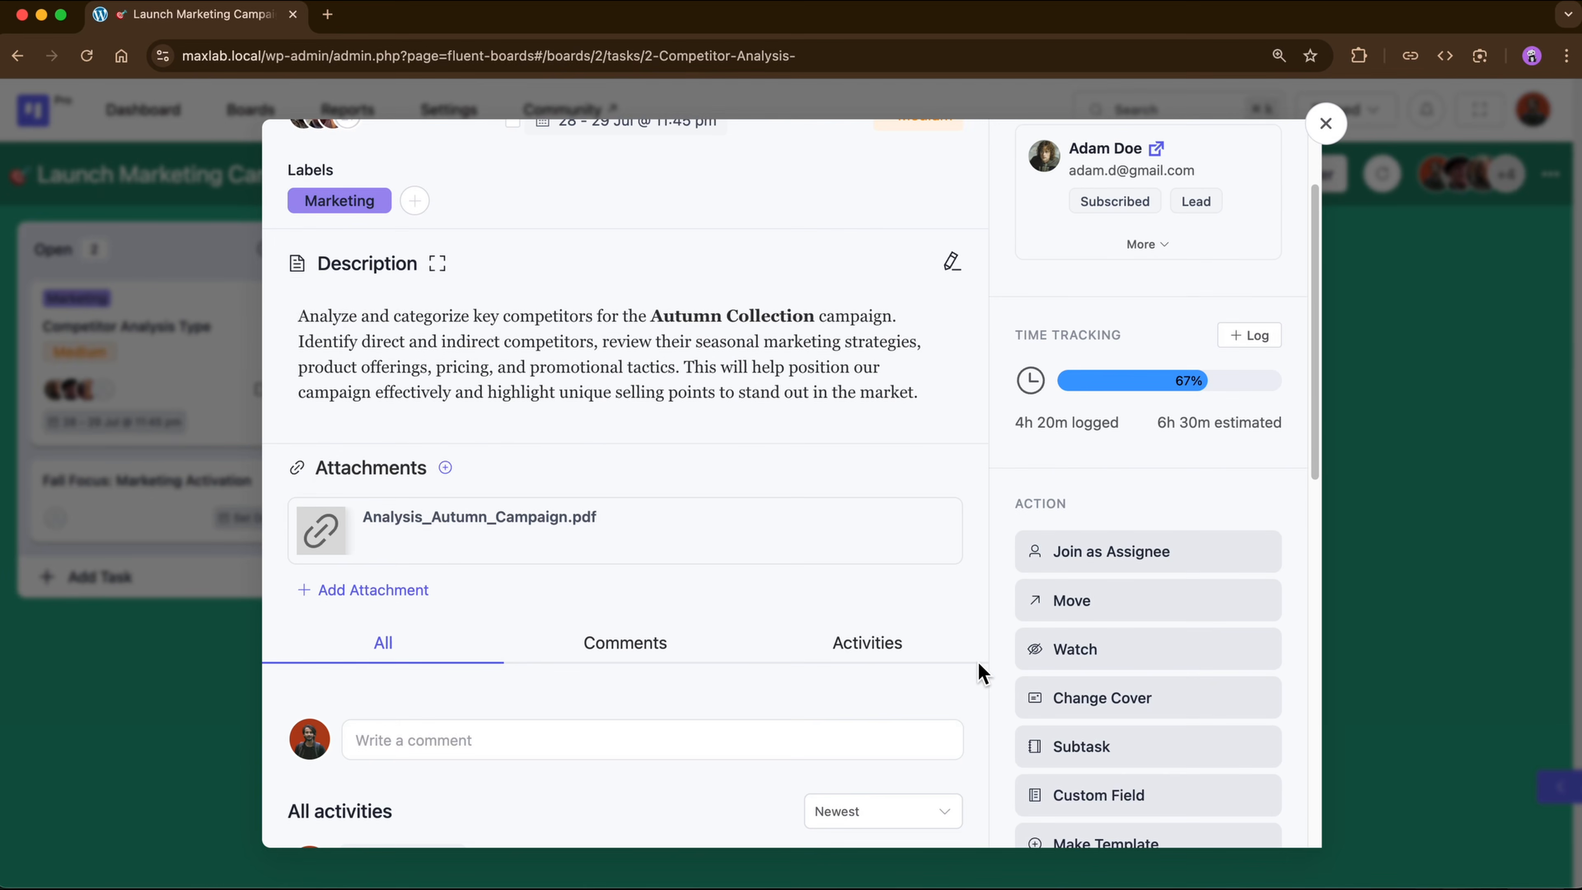
{"action": "left_click", "coordinate": [1101, 607]}
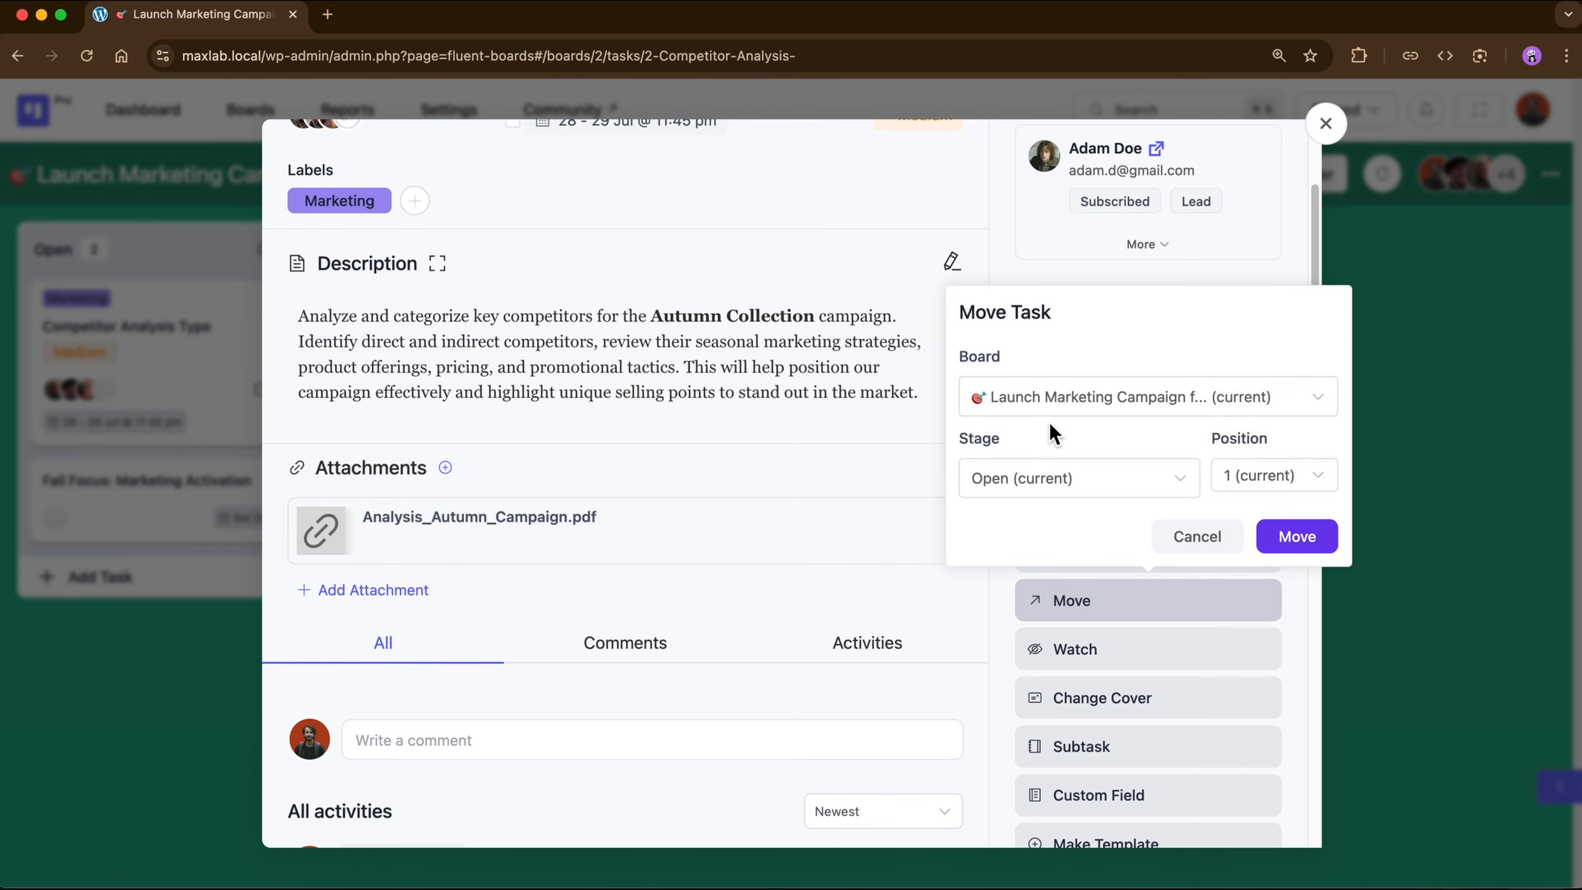
{"action": "left_click", "coordinate": [1098, 480]}
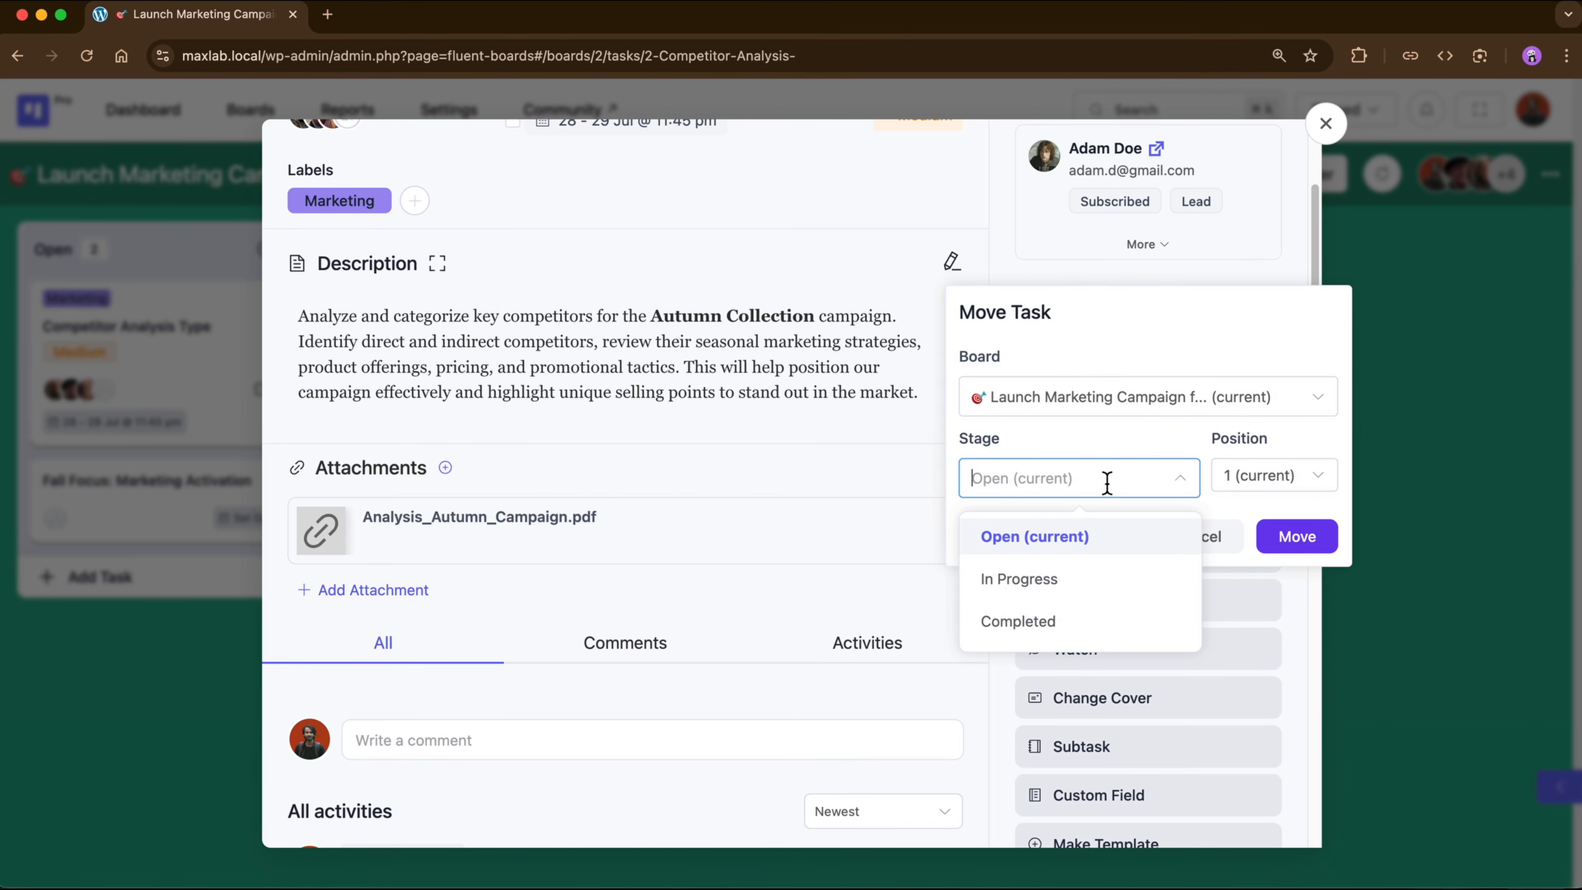
{"action": "left_click", "coordinate": [1115, 485]}
{"action": "left_click", "coordinate": [1161, 412]}
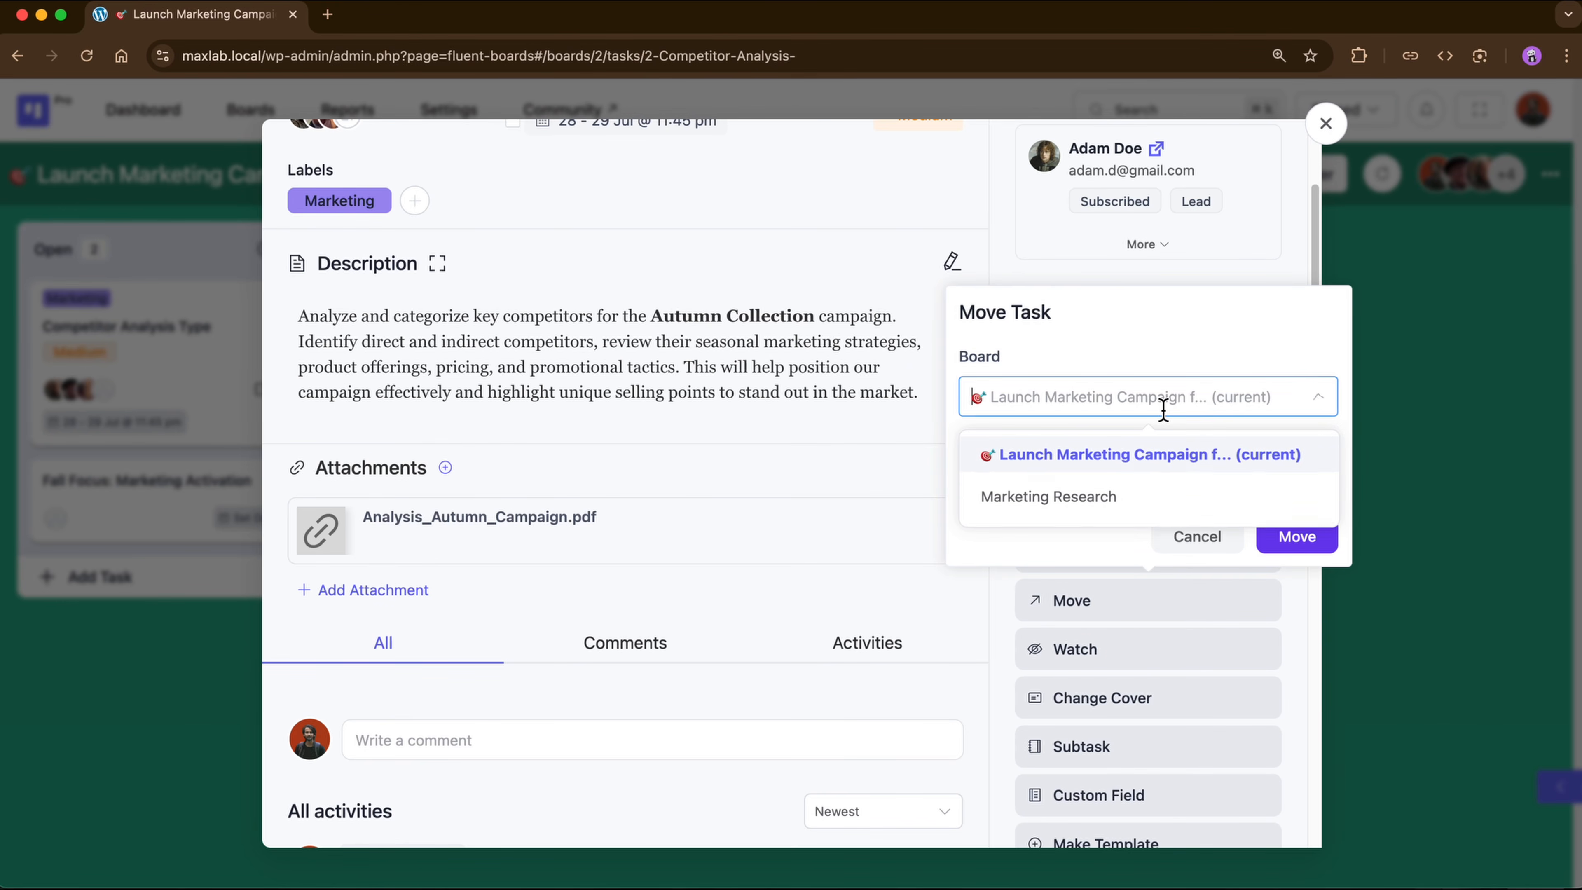
{"action": "left_click", "coordinate": [1162, 410]}
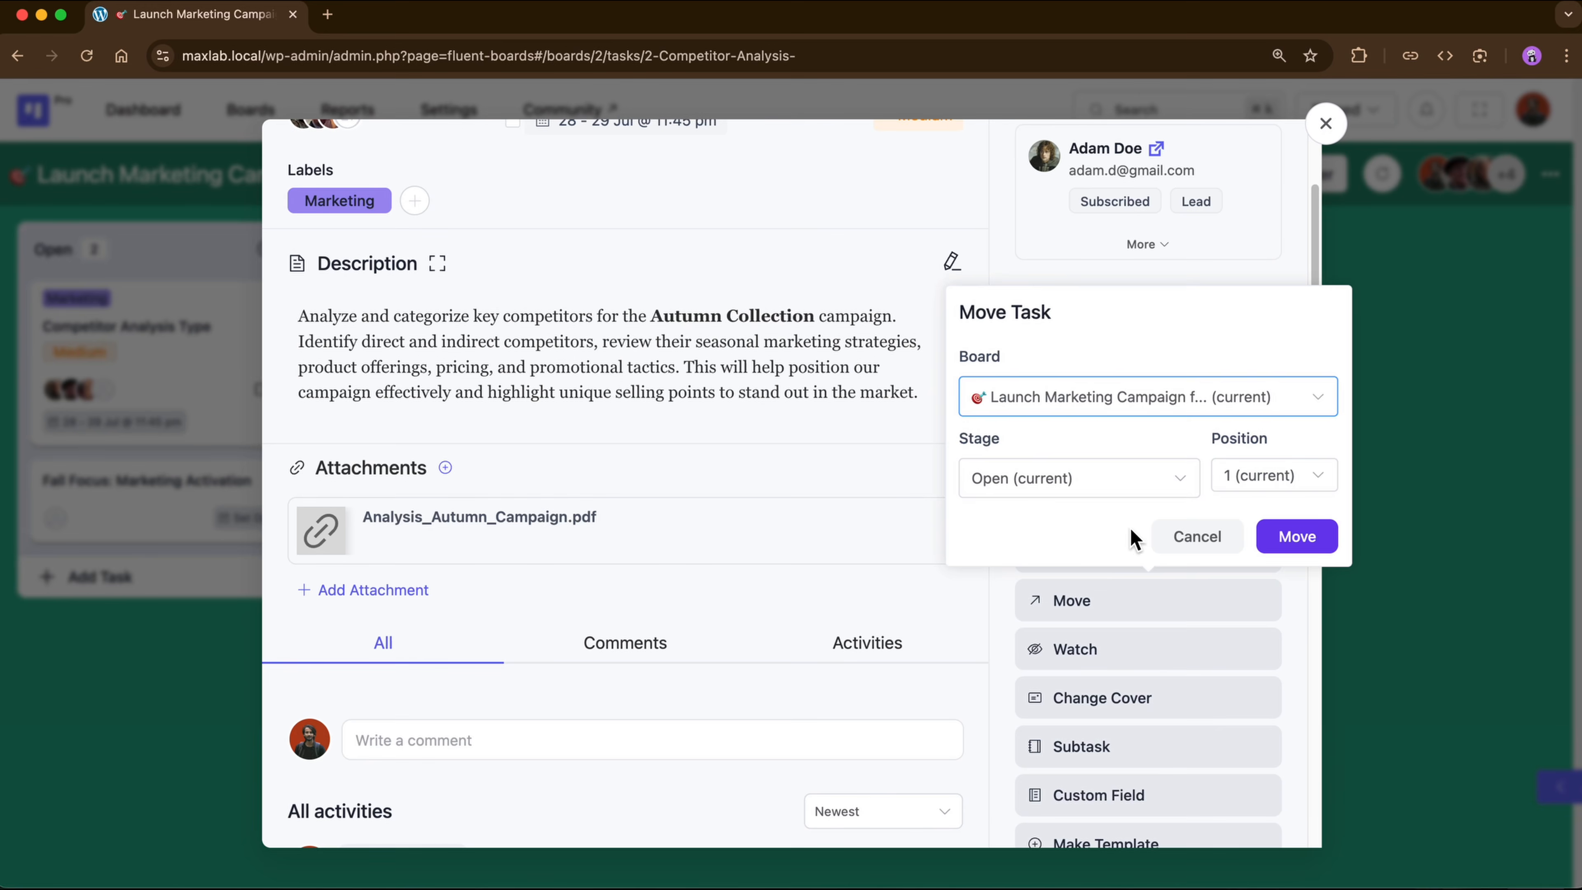
{"action": "left_click", "coordinate": [1175, 543]}
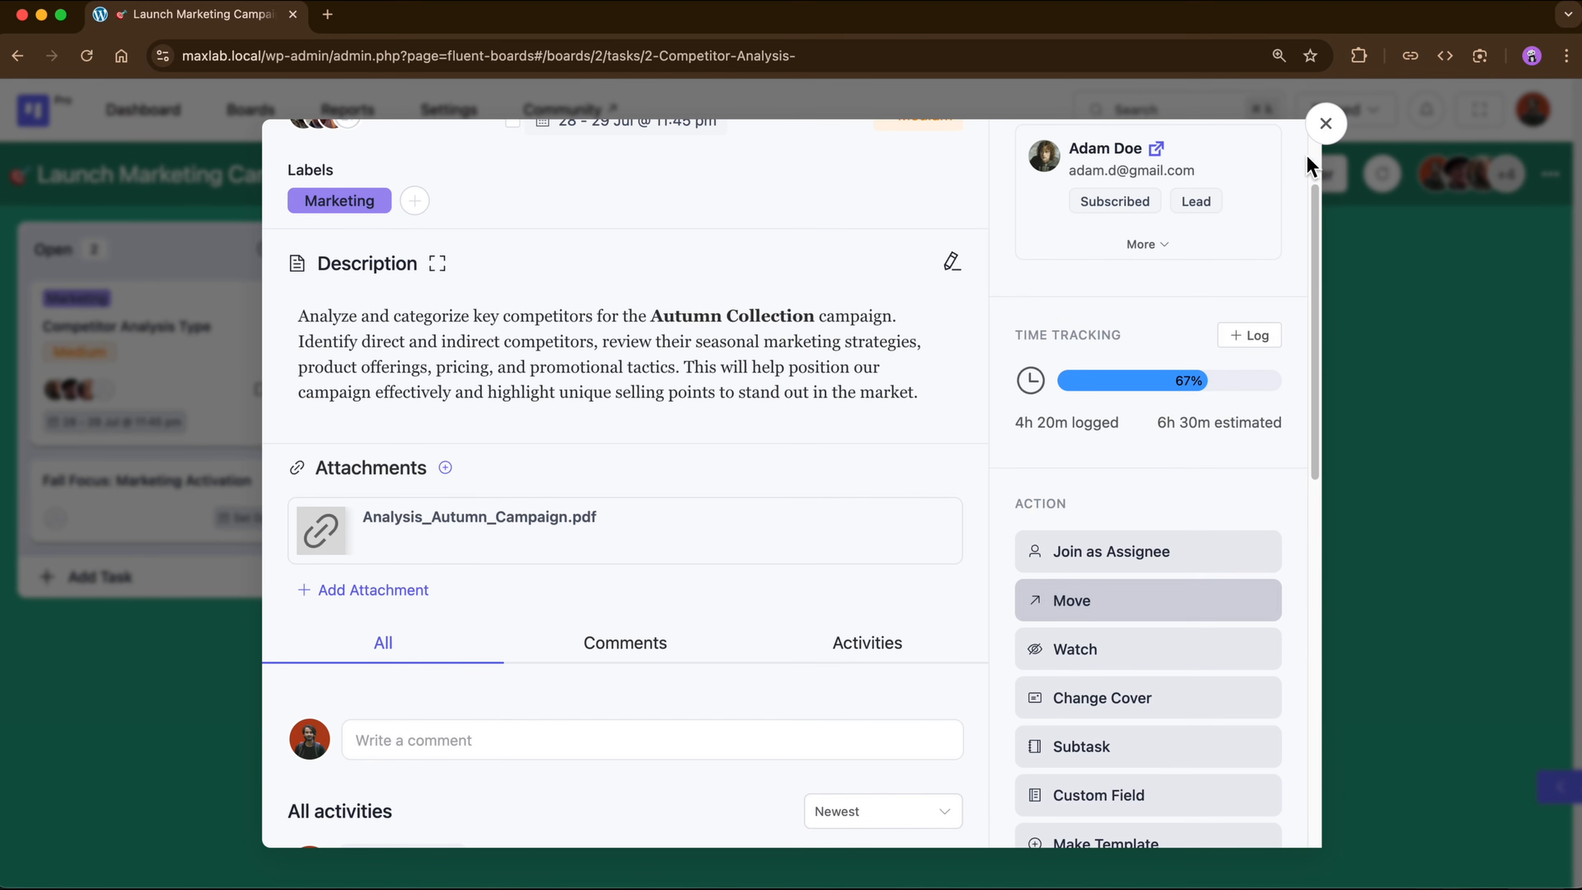
Step: Move the Competitor Analysis Type card to In Progress on the board and back to Open, and reopen the task
{"action": "left_click", "coordinate": [1323, 123]}
{"action": "left_click_drag", "start_coordinate": [234, 378], "coordinate": [195, 339]}
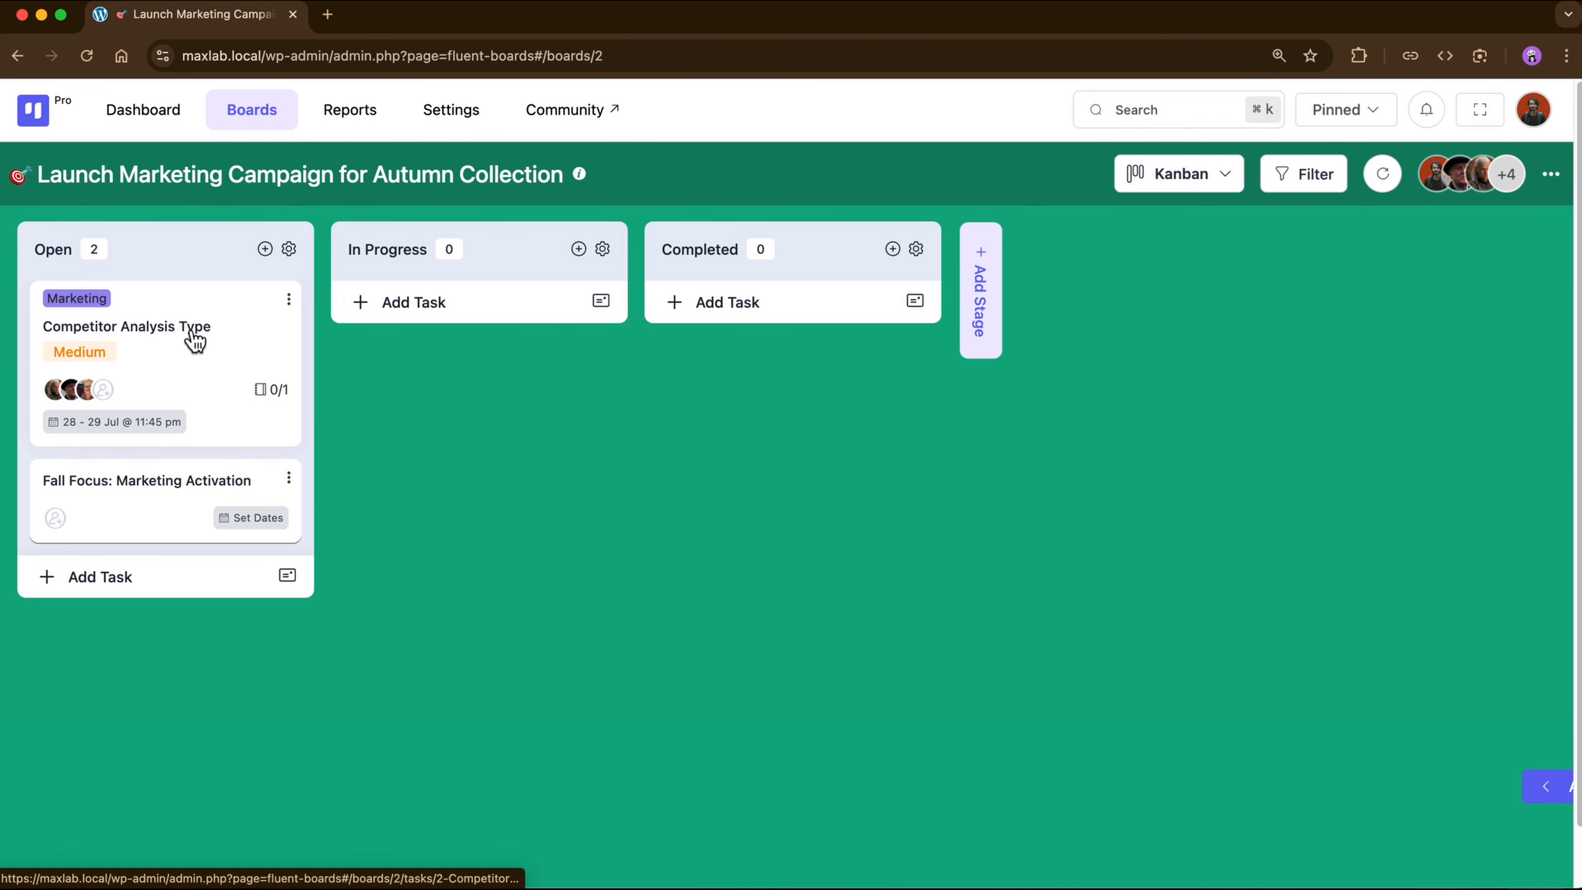
{"action": "left_click", "coordinate": [195, 339]}
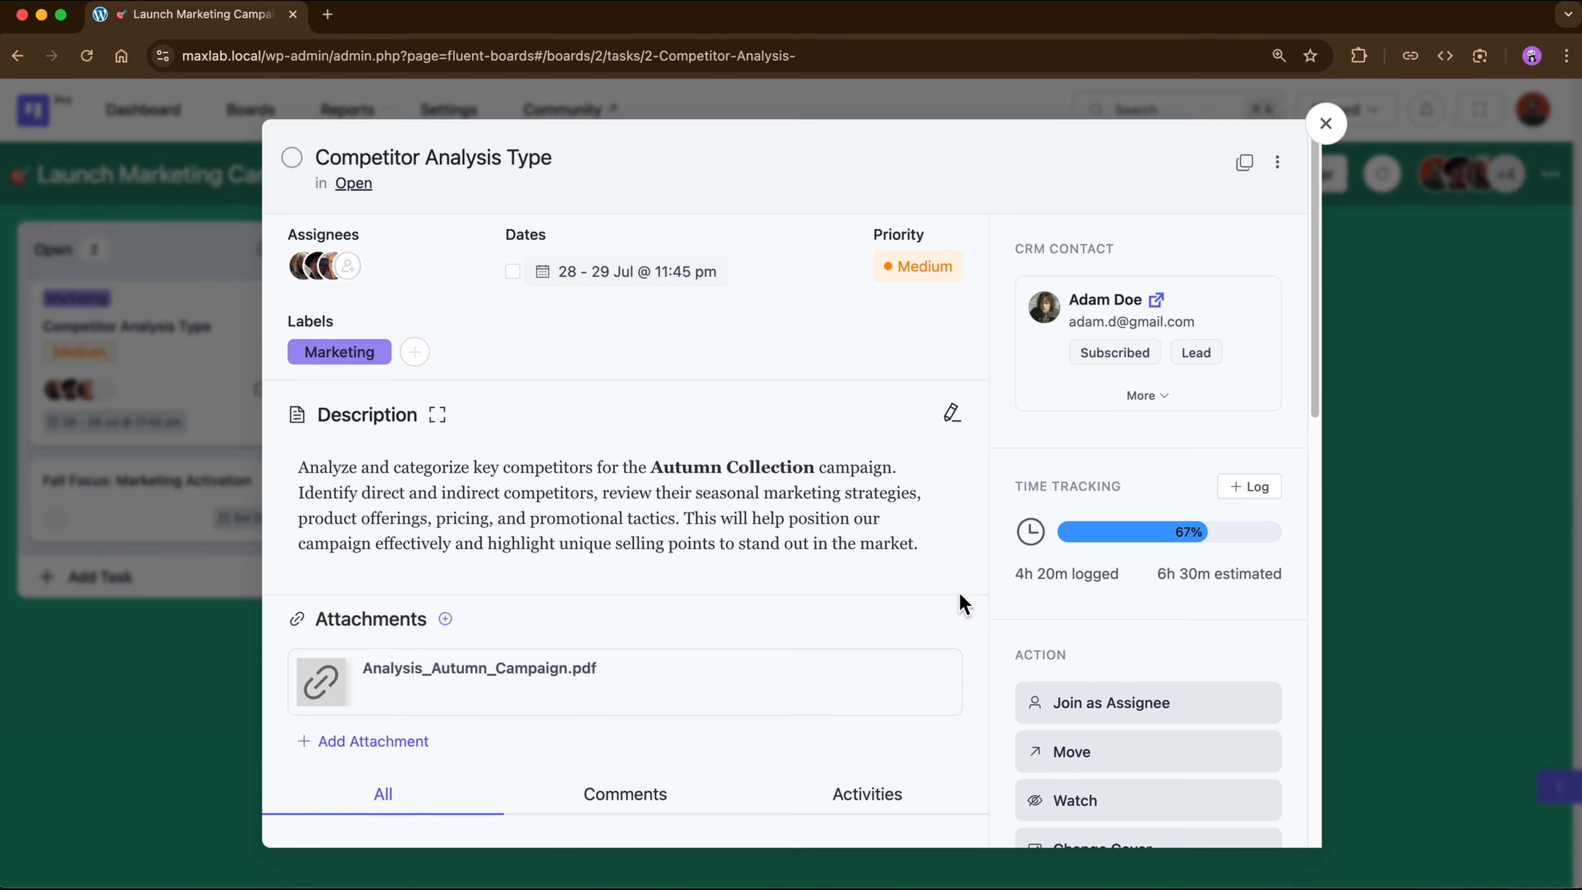
Step: Start watching the Competitor Analysis Type task to receive its notifications
{"action": "scroll", "coordinate": [968, 621], "scroll_direction": "down", "scroll_amount": 3}
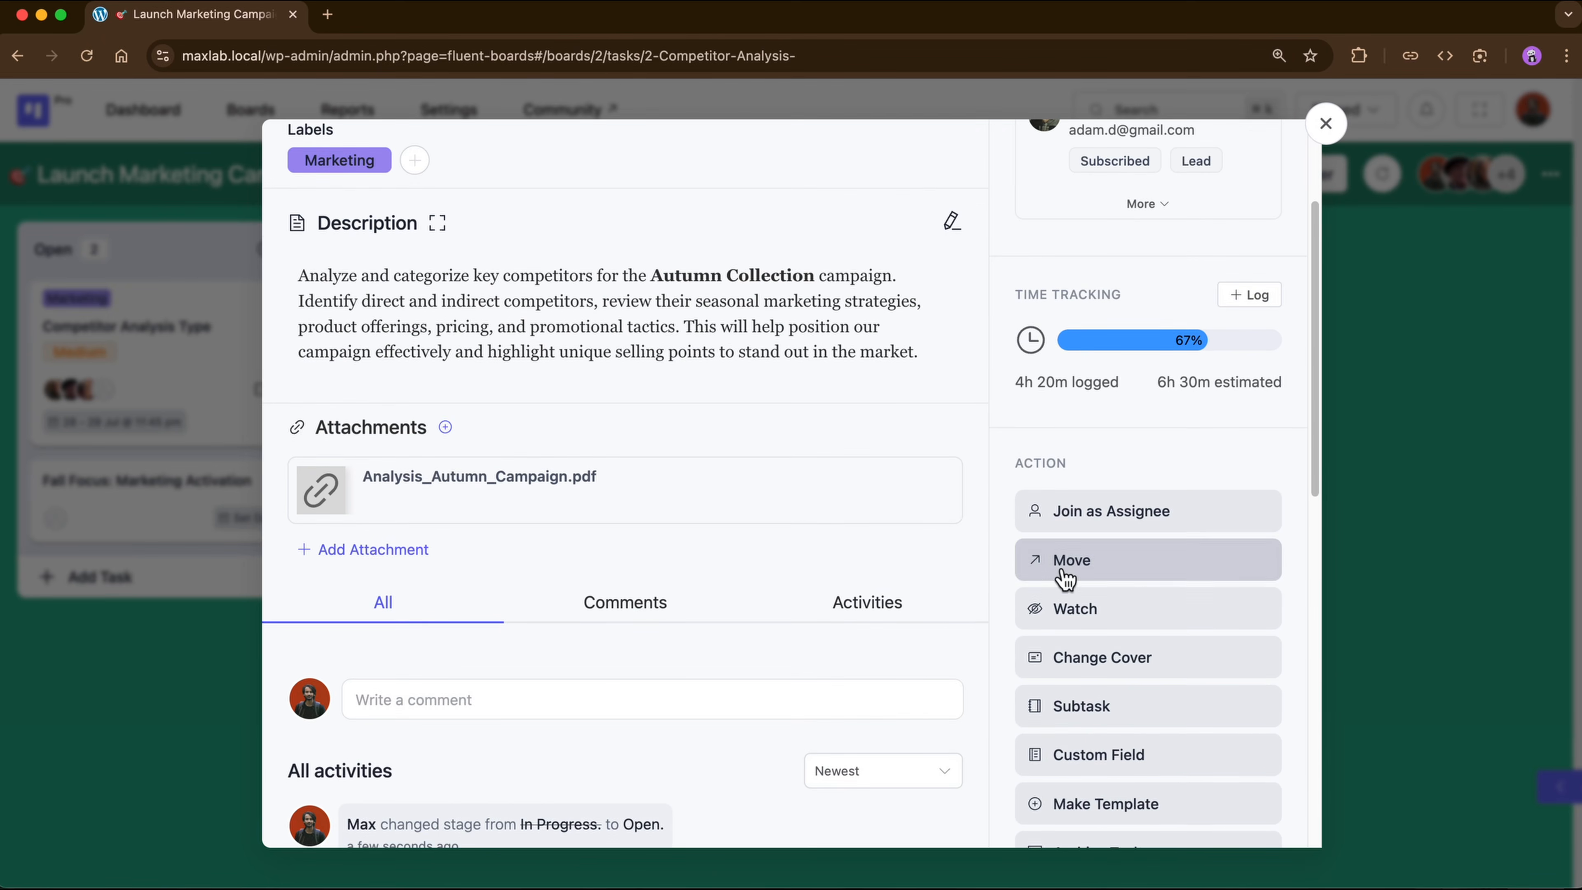
{"action": "left_click", "coordinate": [1063, 567]}
{"action": "scroll", "coordinate": [1062, 573], "scroll_direction": "down", "scroll_amount": 2}
{"action": "left_click", "coordinate": [1085, 566]}
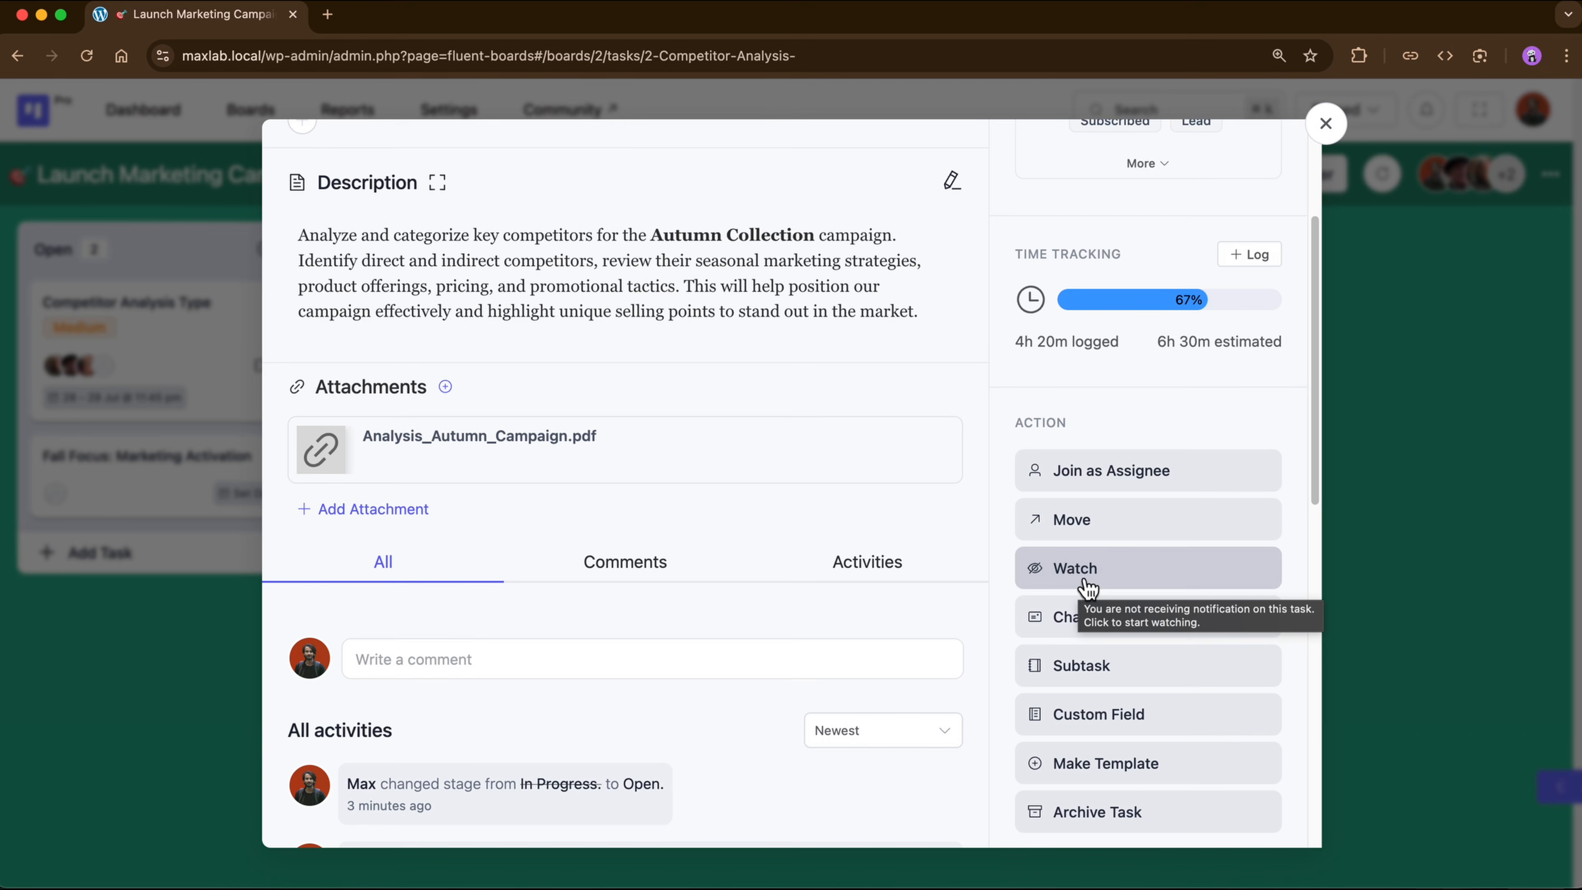
{"action": "left_click", "coordinate": [1144, 587]}
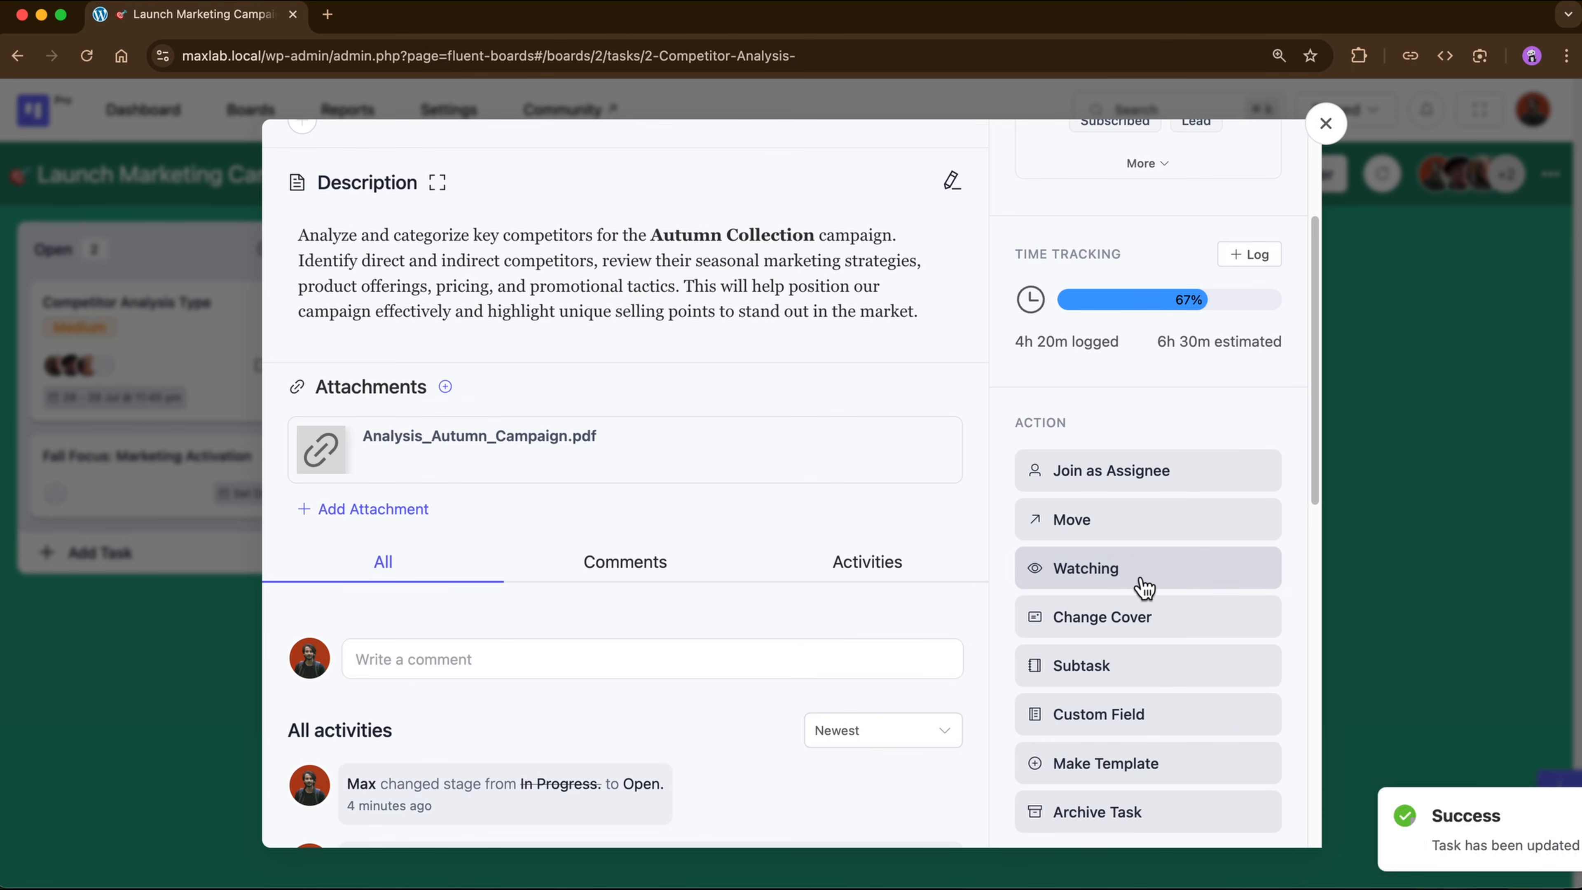
Step: Set the Competitor Analysis Type task's cover to the orange colour
{"action": "scroll", "coordinate": [1144, 587], "scroll_direction": "down", "scroll_amount": 2}
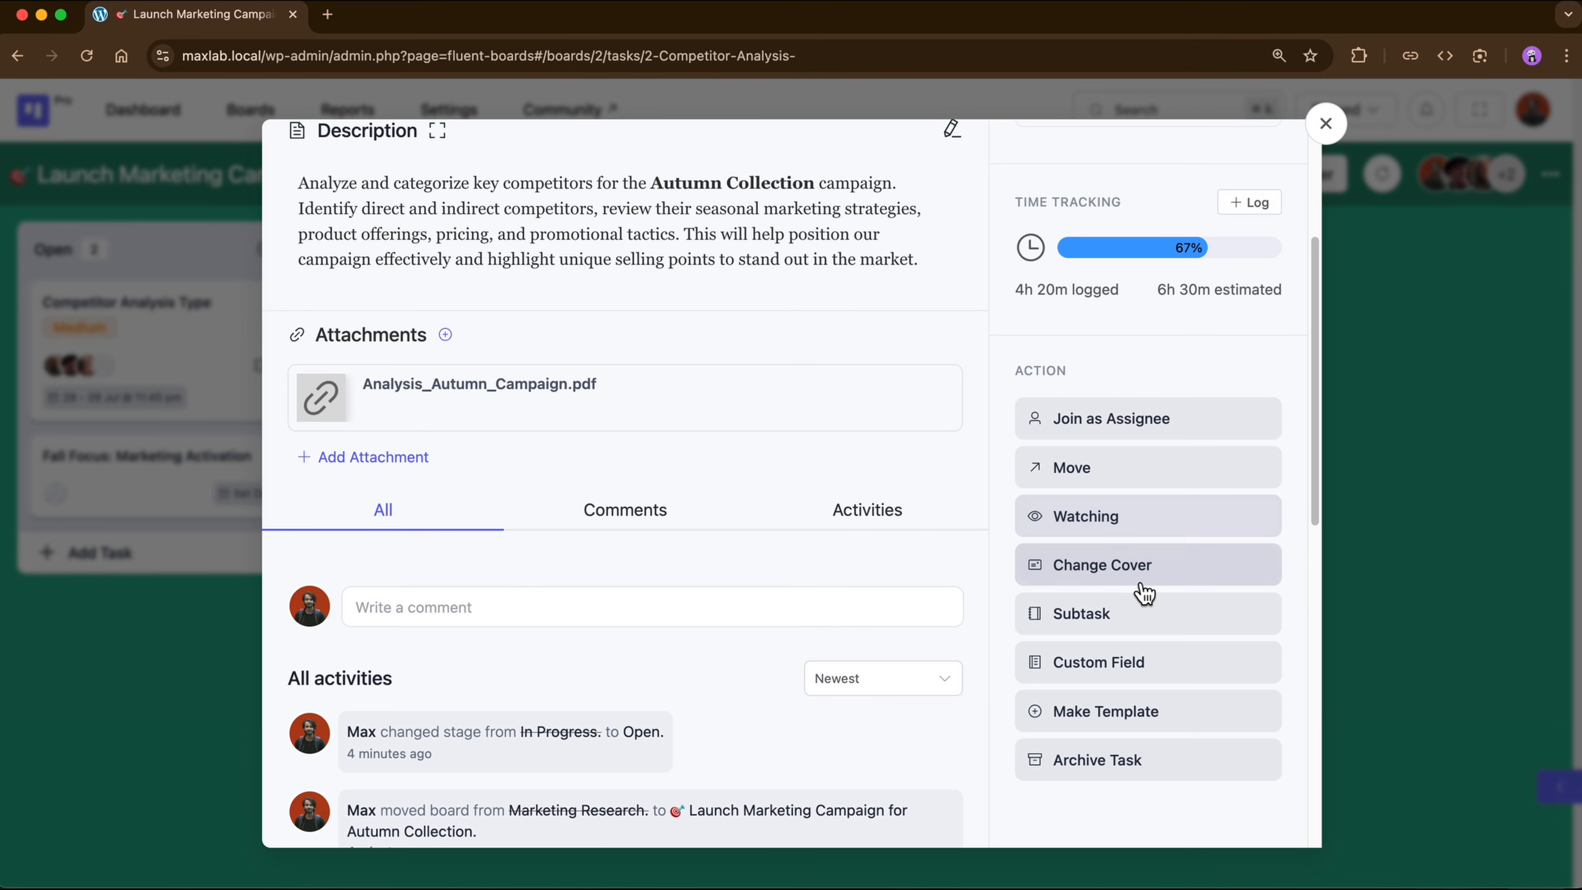
{"action": "left_click", "coordinate": [1118, 579]}
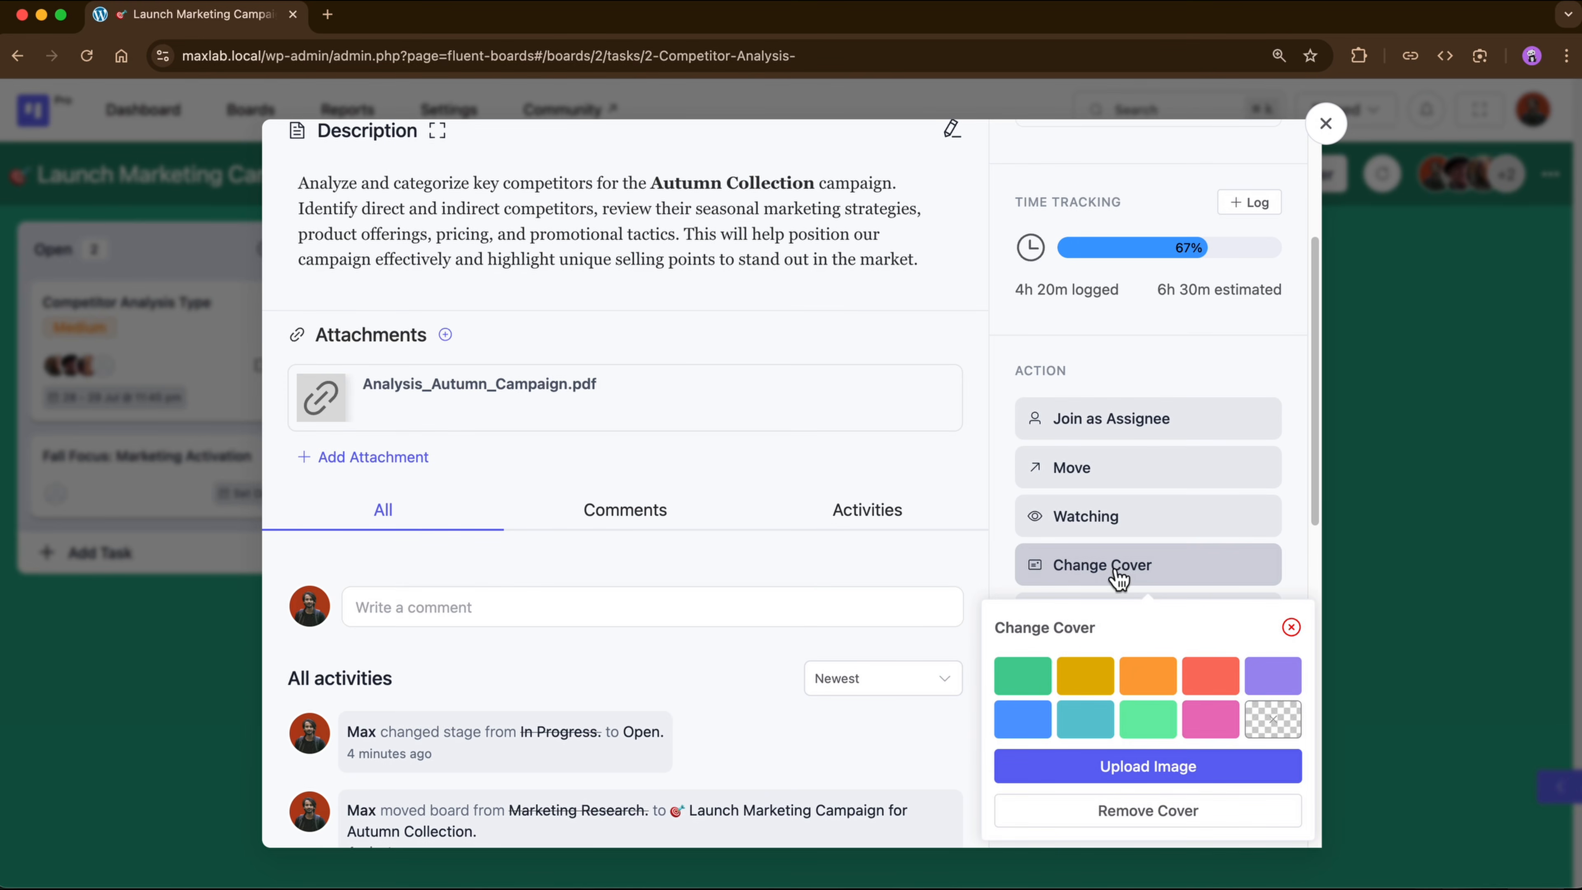
{"action": "left_click", "coordinate": [1140, 697]}
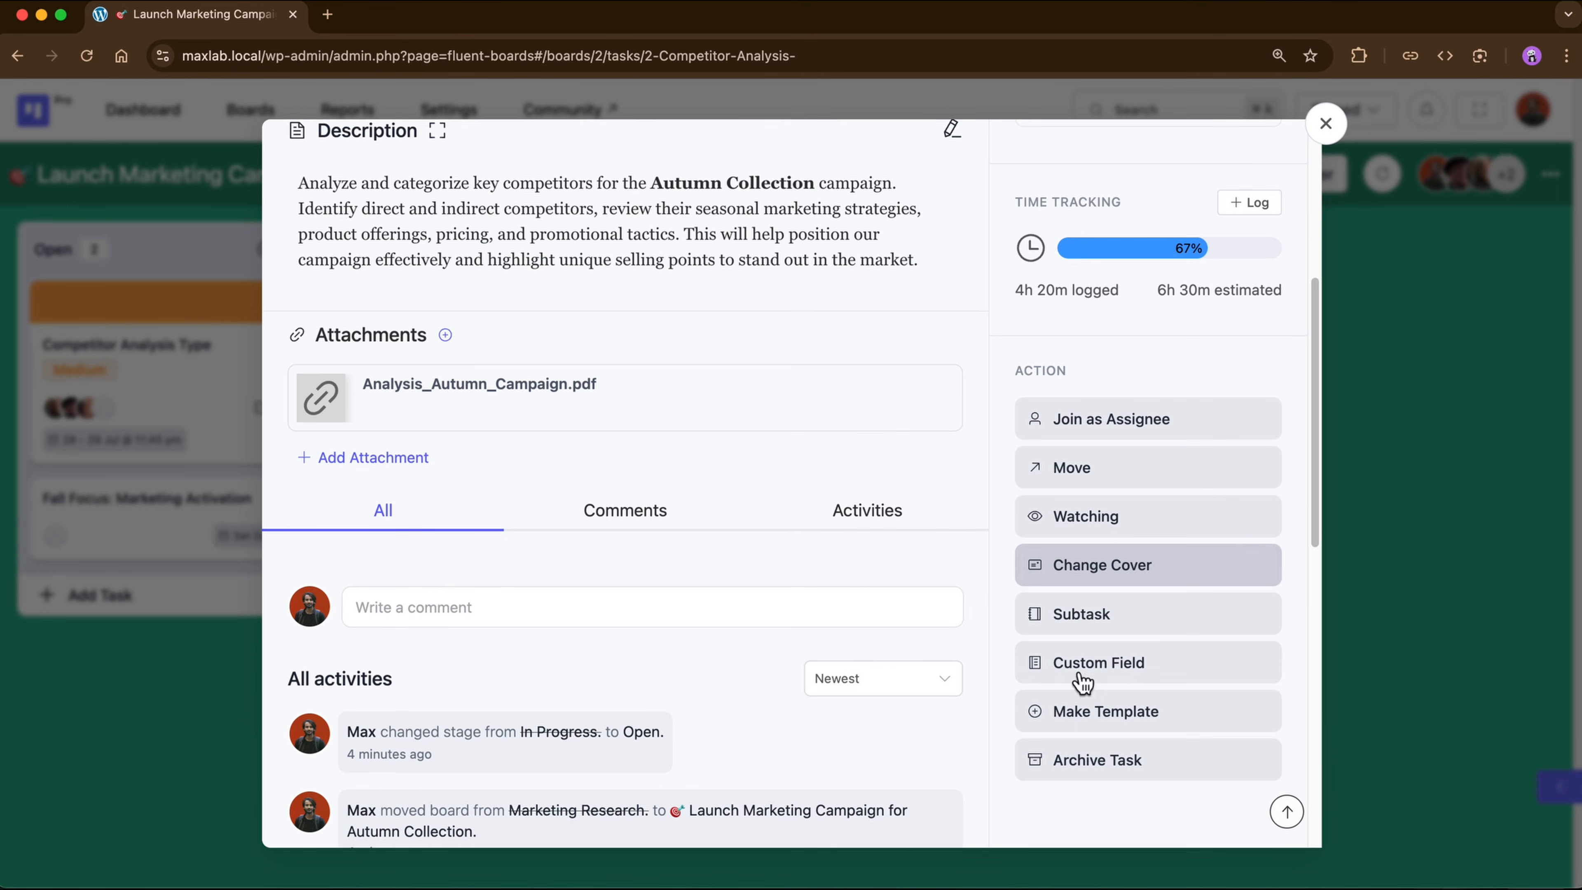
Step: Upload the coworkers JPG from the Downloads folder as the task's cover image, and close the task
{"action": "left_click", "coordinate": [1119, 586]}
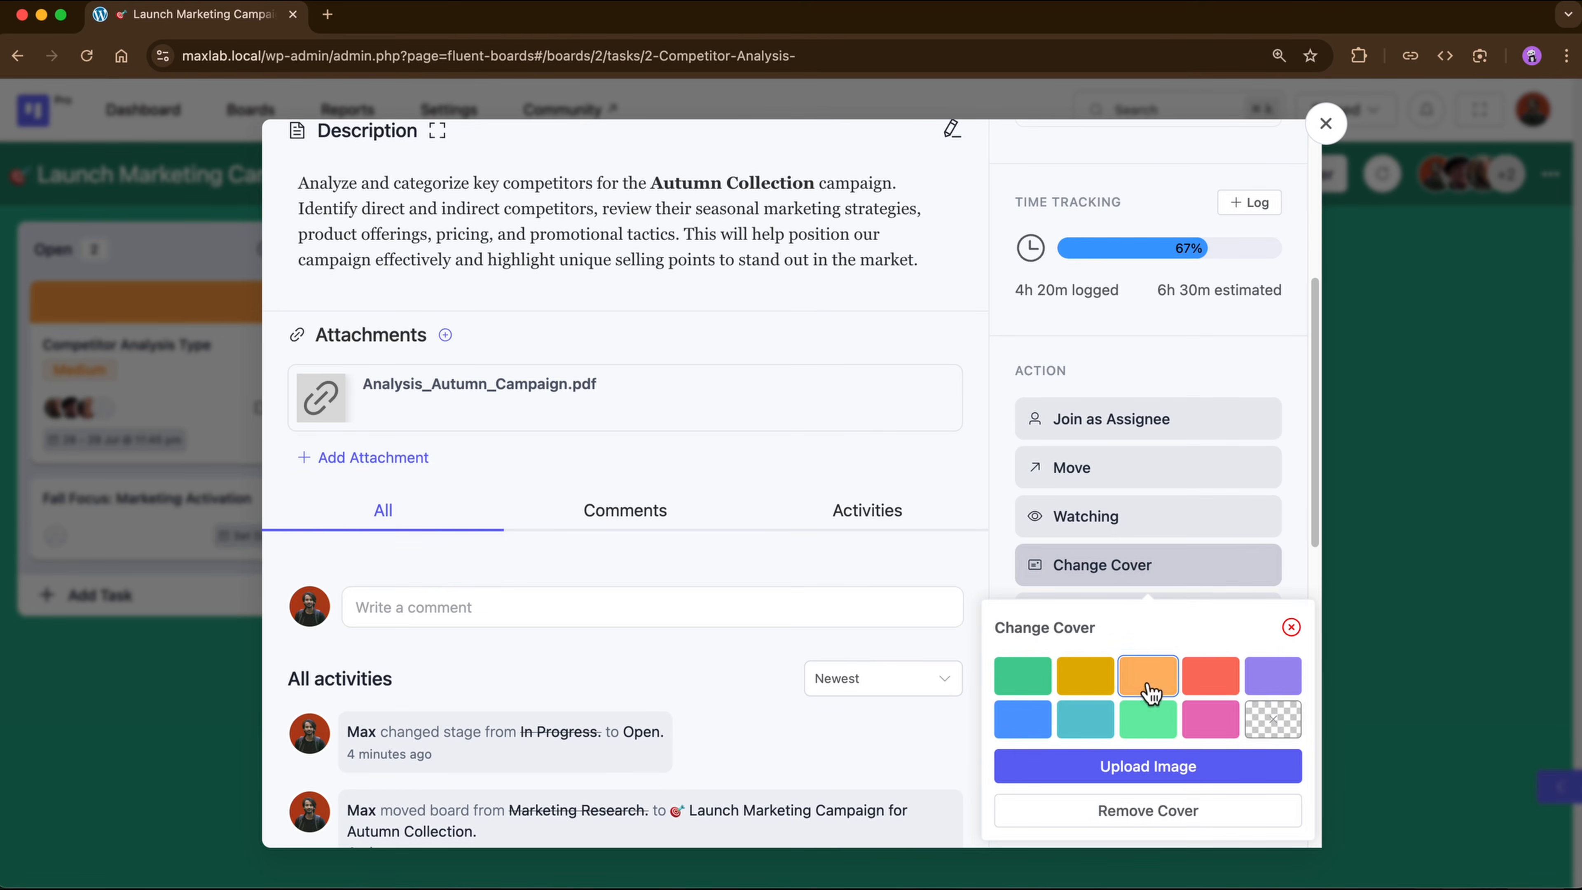
{"action": "left_click", "coordinate": [1157, 778]}
{"action": "left_click", "coordinate": [357, 273]}
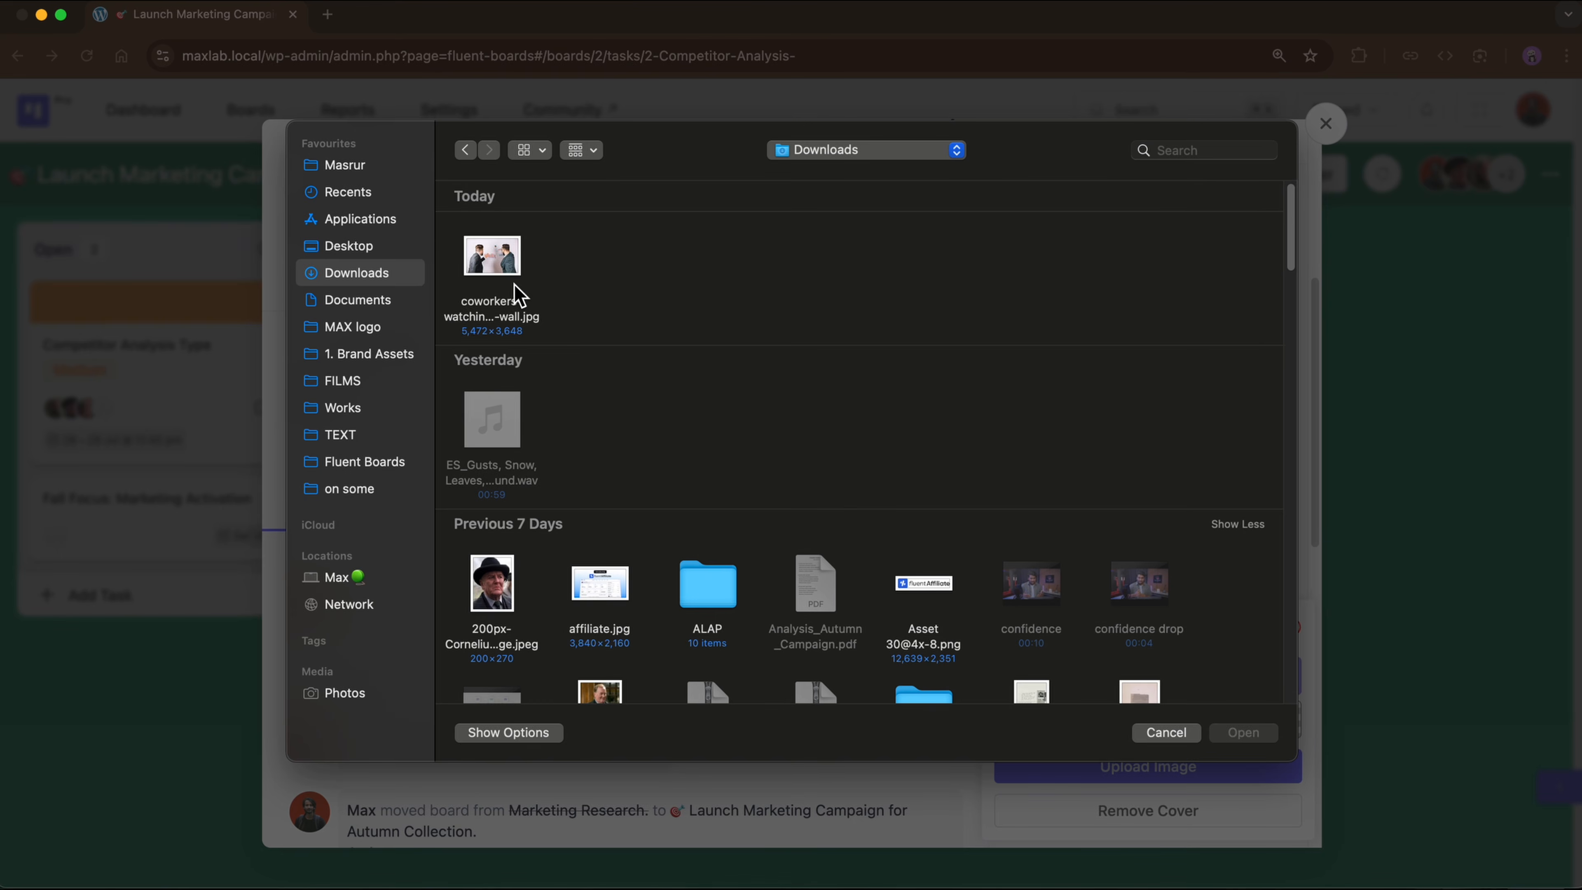
{"action": "left_click", "coordinate": [514, 274]}
{"action": "left_click", "coordinate": [1242, 733]}
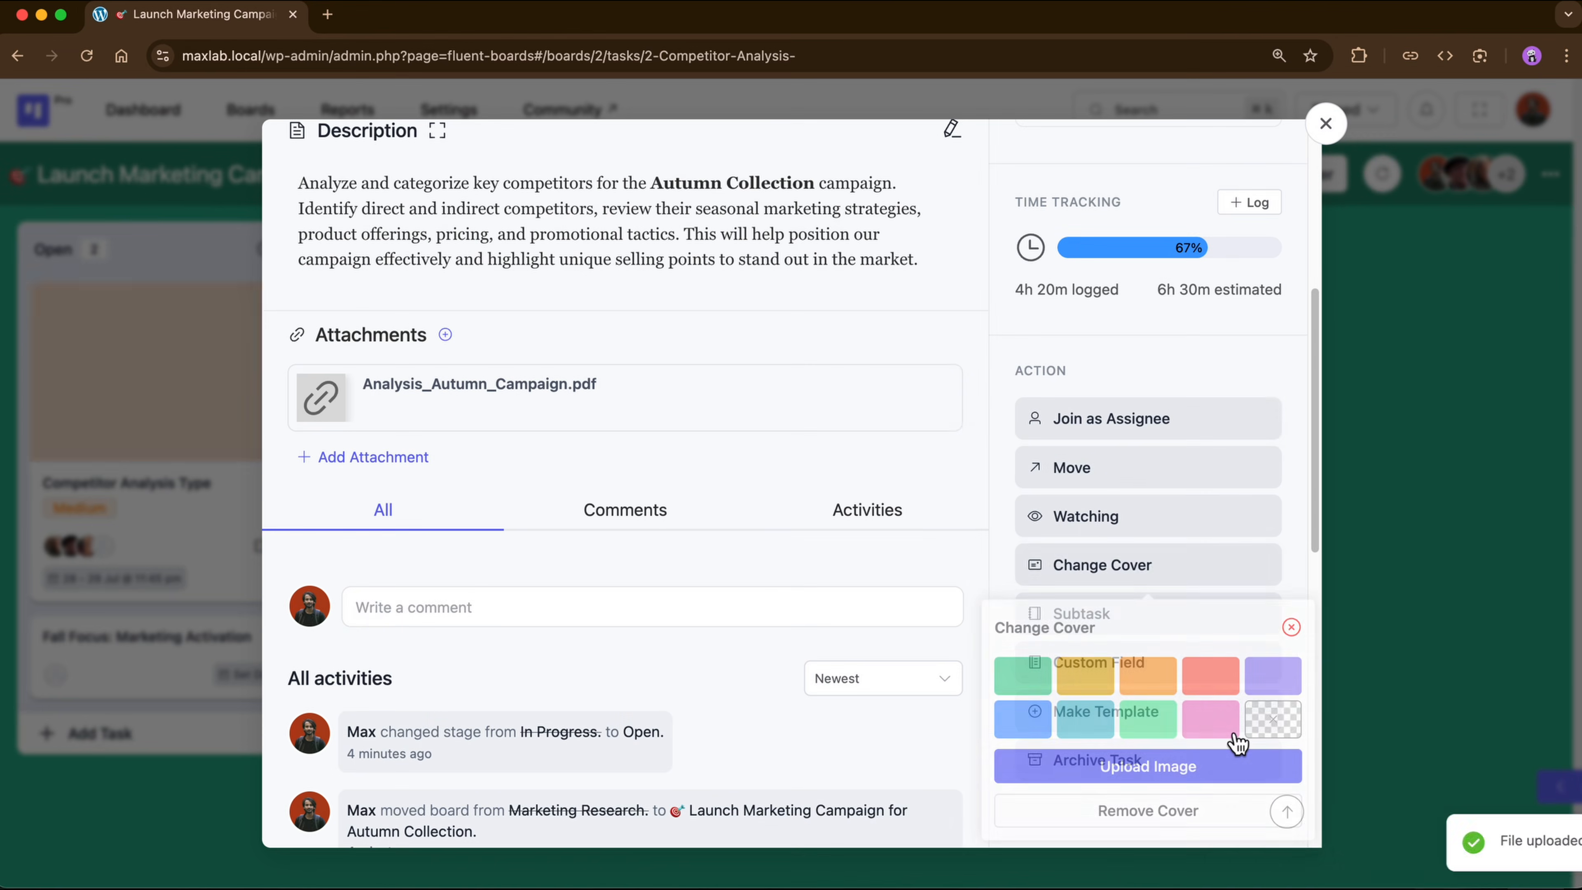
{"action": "left_click", "coordinate": [1325, 124]}
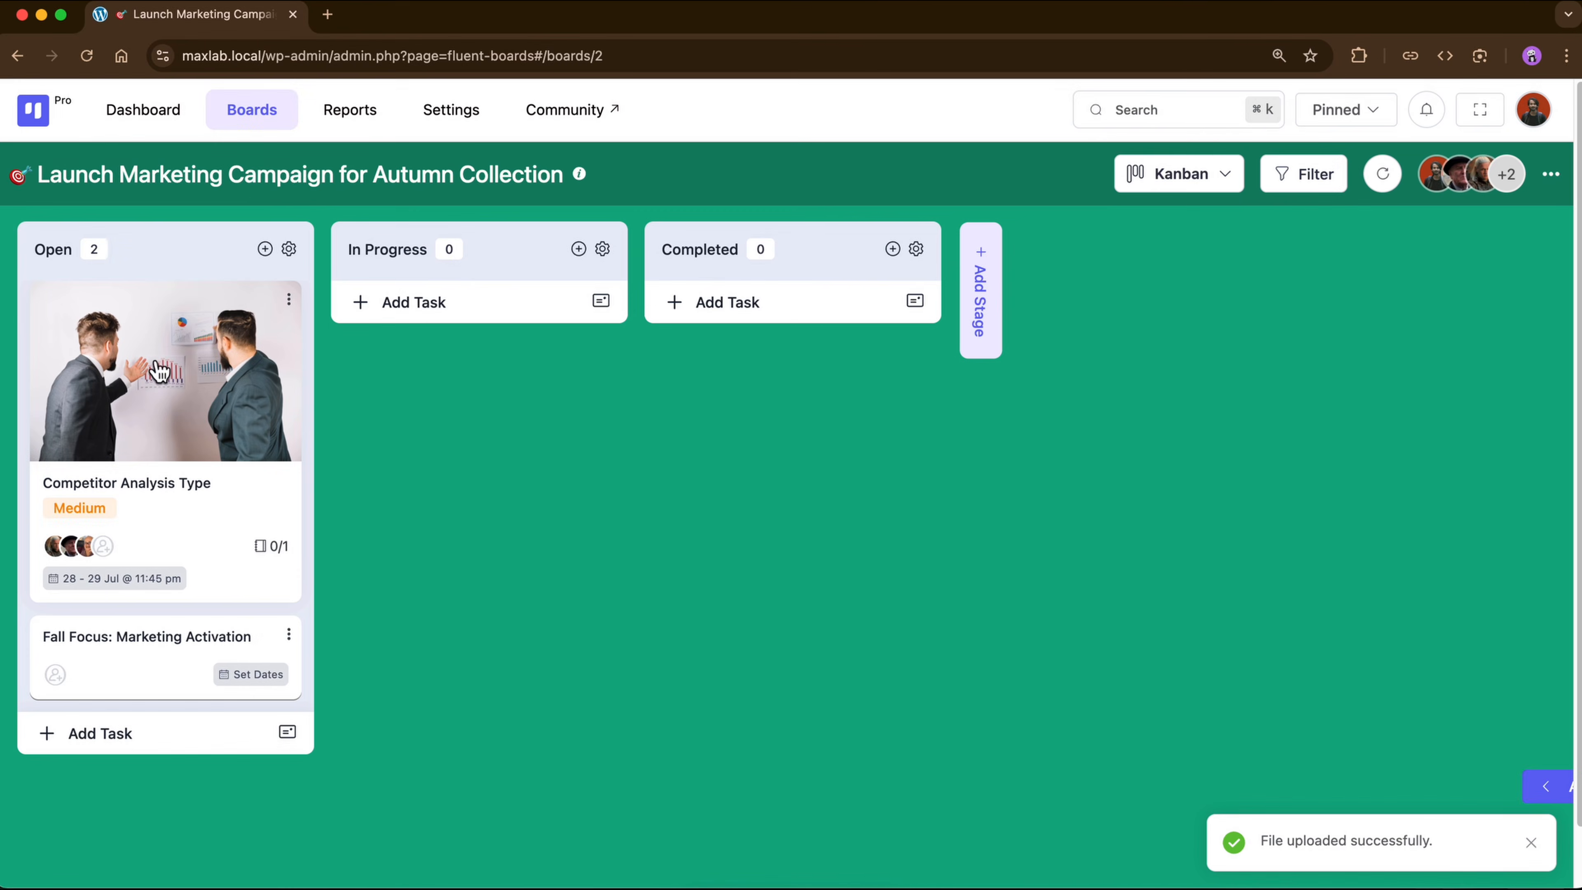
Step: Reopen the Competitor Analysis Type task and create a subtask group titled "Marketers"
{"action": "left_click", "coordinate": [206, 367]}
{"action": "scroll", "coordinate": [964, 770], "scroll_direction": "down", "scroll_amount": 7}
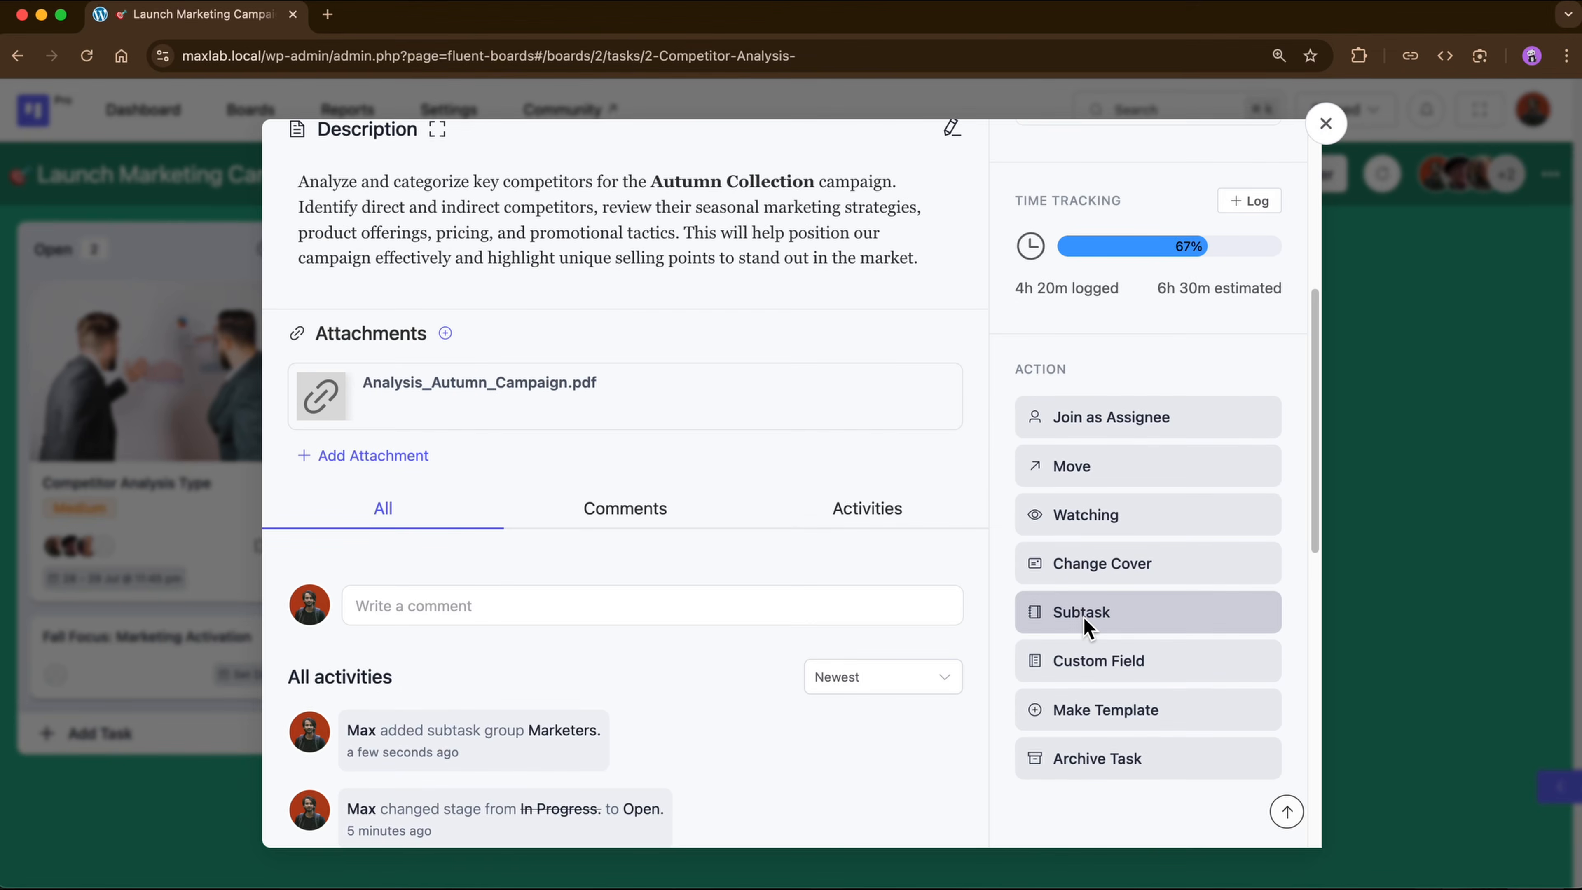
{"action": "left_click", "coordinate": [1085, 623]}
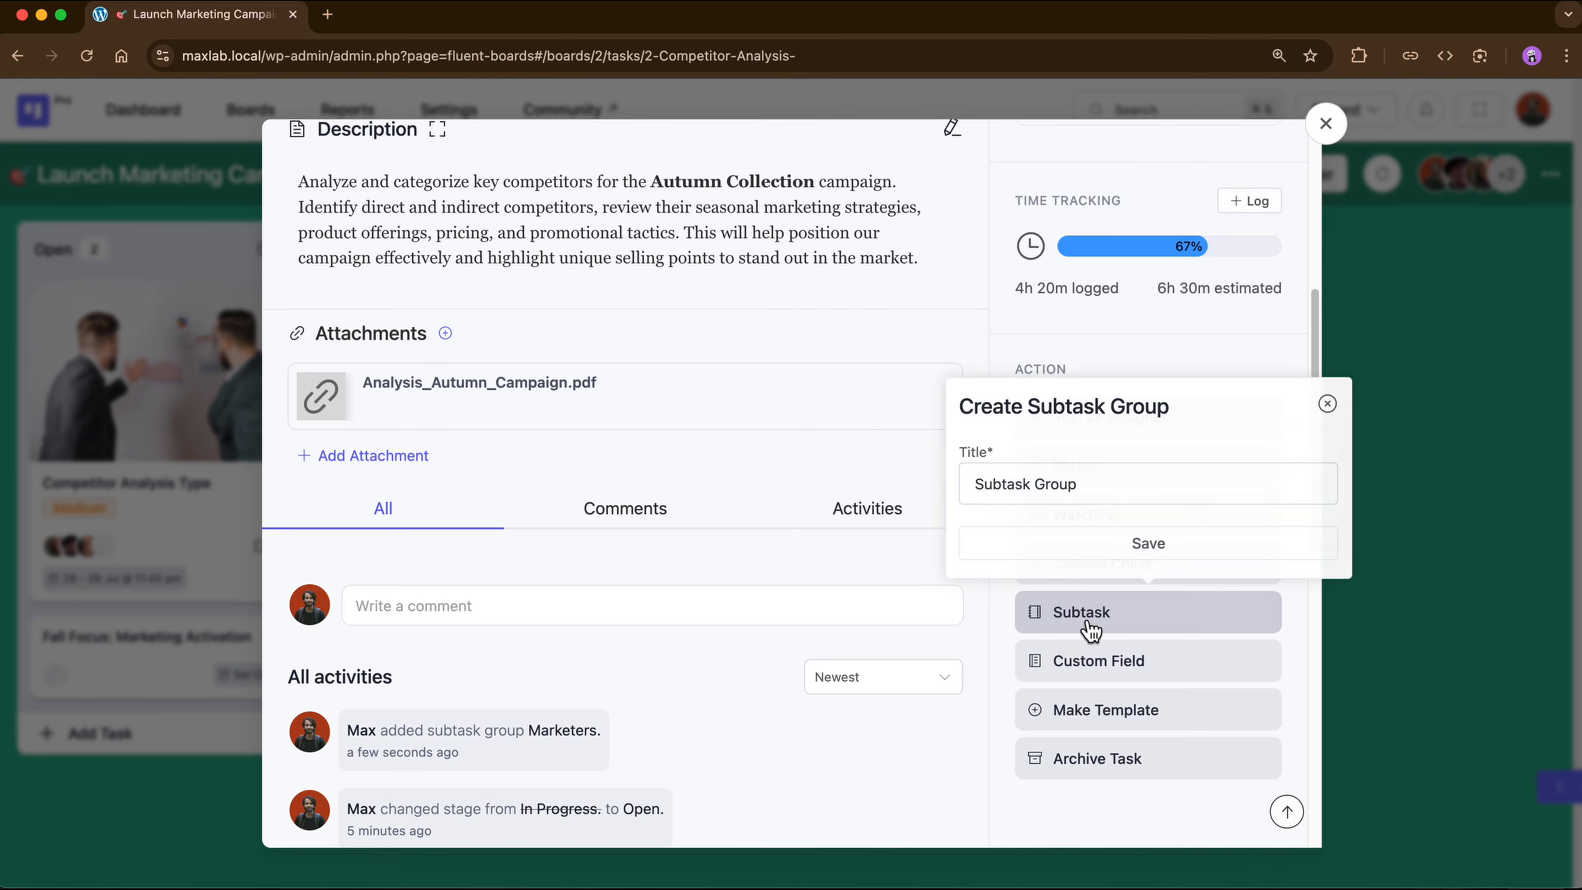
{"action": "triple_click", "coordinate": [1094, 484]}
{"action": "type", "text": "Marketers"}
{"action": "left_click", "coordinate": [1112, 553]}
Step: Create a second subtask group titled "R&D" and dismiss its empty subtask entry
{"action": "left_click", "coordinate": [1102, 619]}
{"action": "triple_click", "coordinate": [1091, 486]}
{"action": "type", "text": "R&D"}
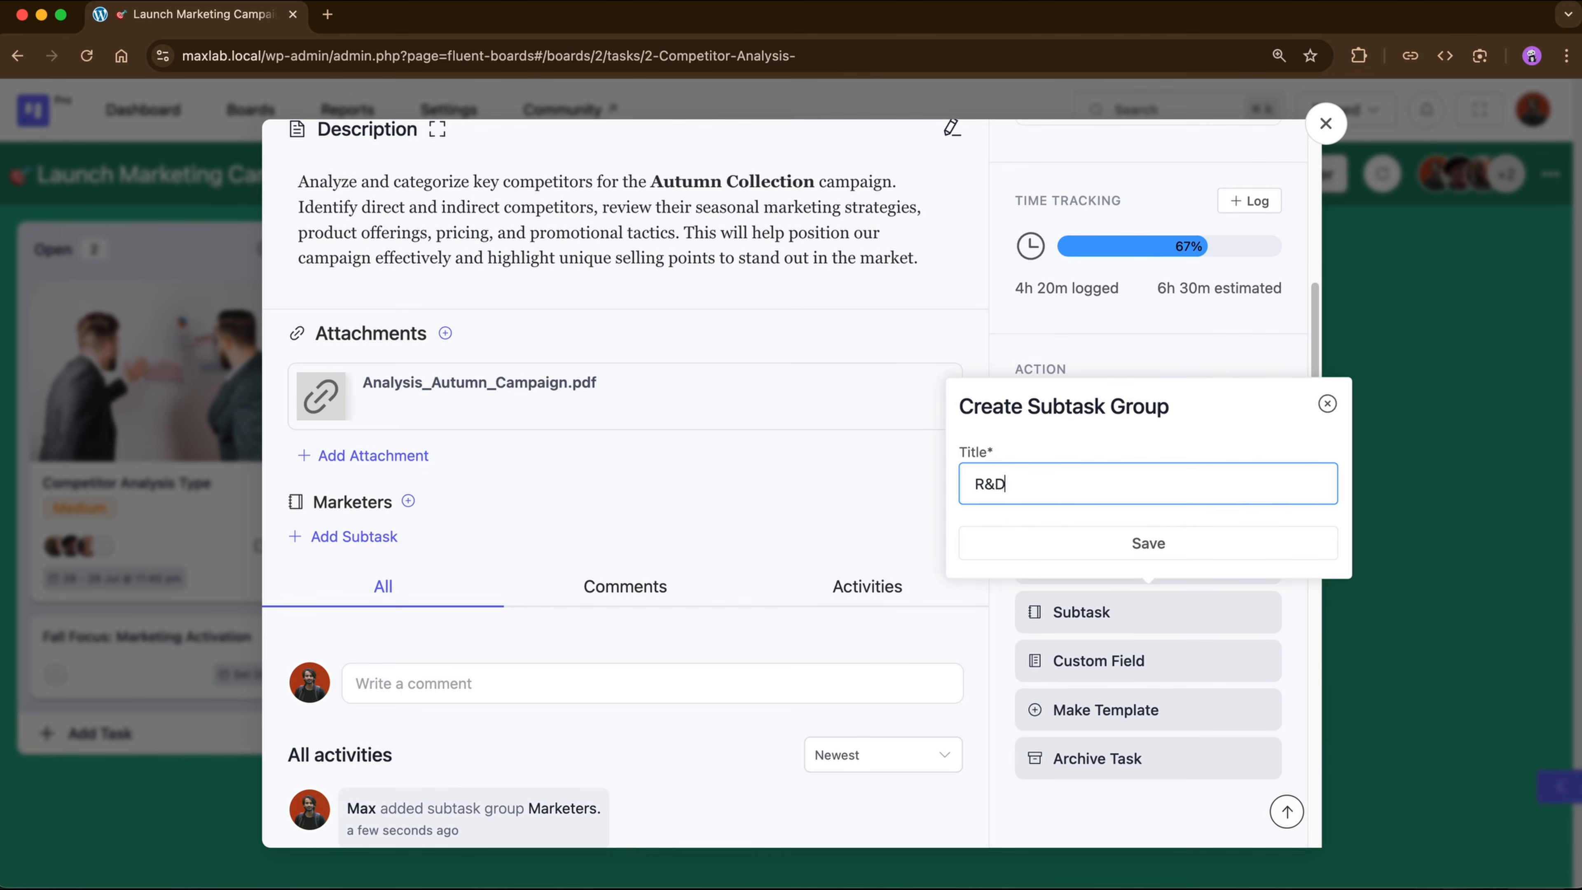
{"action": "left_click", "coordinate": [1140, 556]}
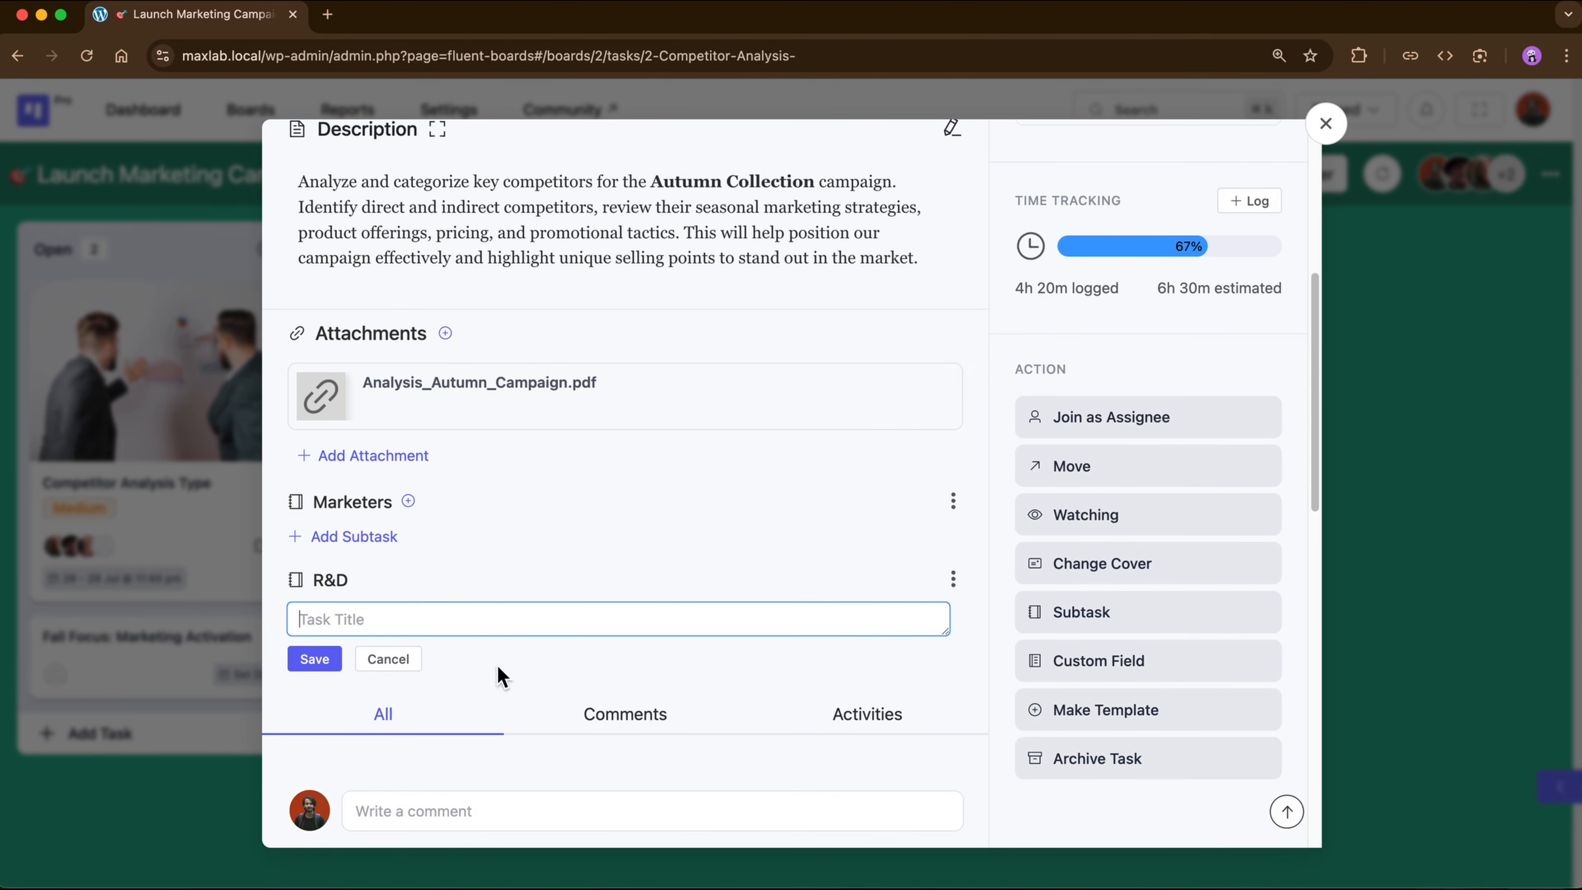
{"action": "left_click", "coordinate": [383, 662]}
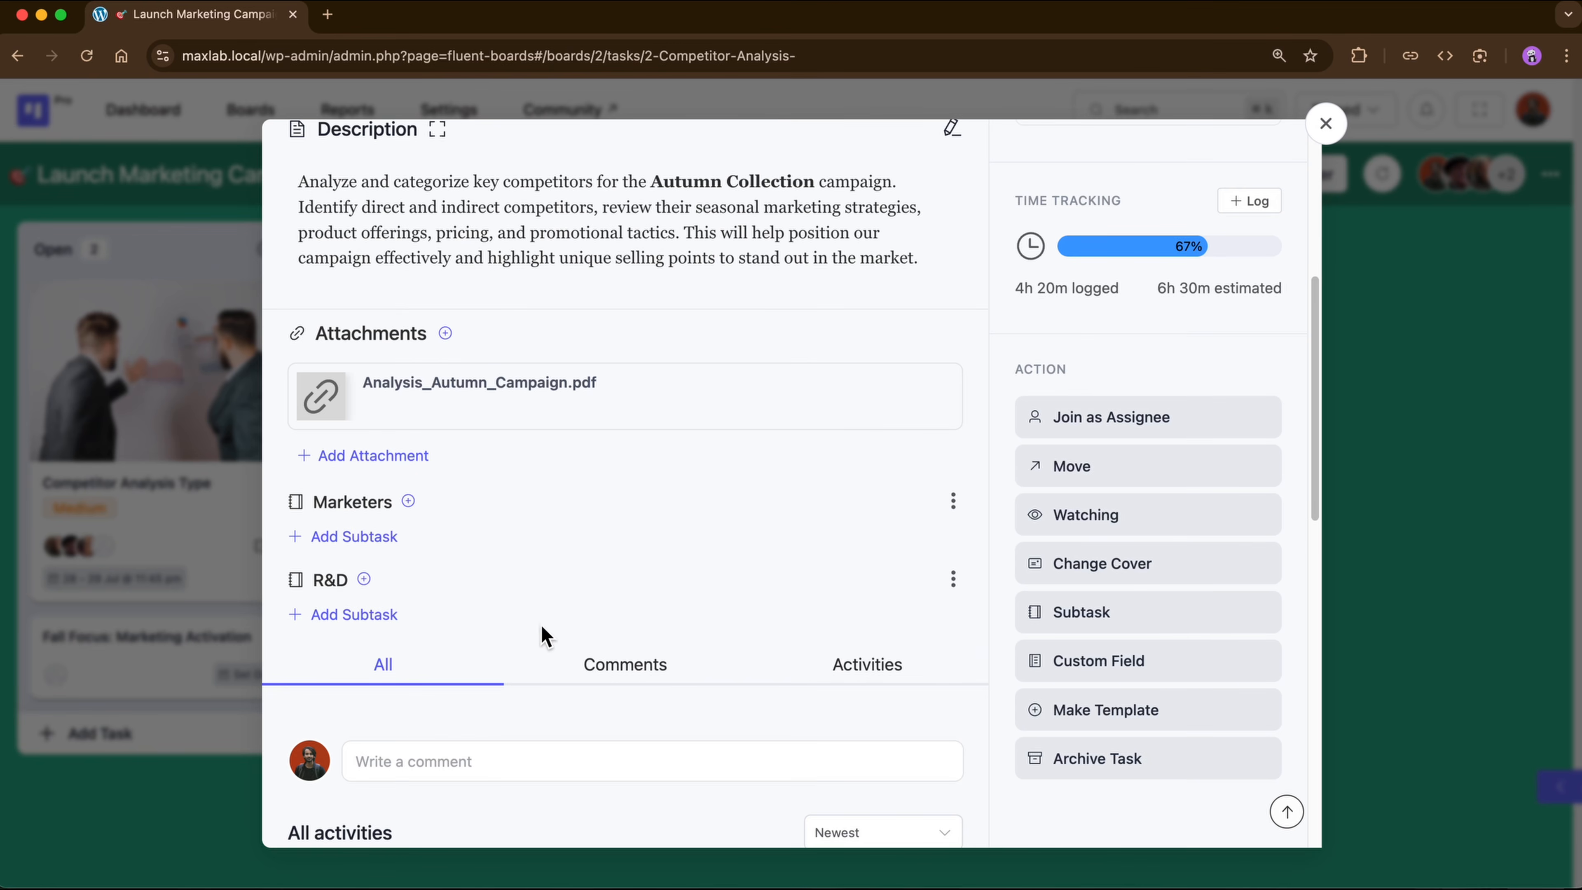
Step: Add the subtask "List Key Competitors" to the Marketers group with a due date of 29 Jul at 23:45
{"action": "left_click", "coordinate": [369, 535]}
{"action": "type", "text": "List Key Competitors"}
{"action": "left_click", "coordinate": [314, 577]}
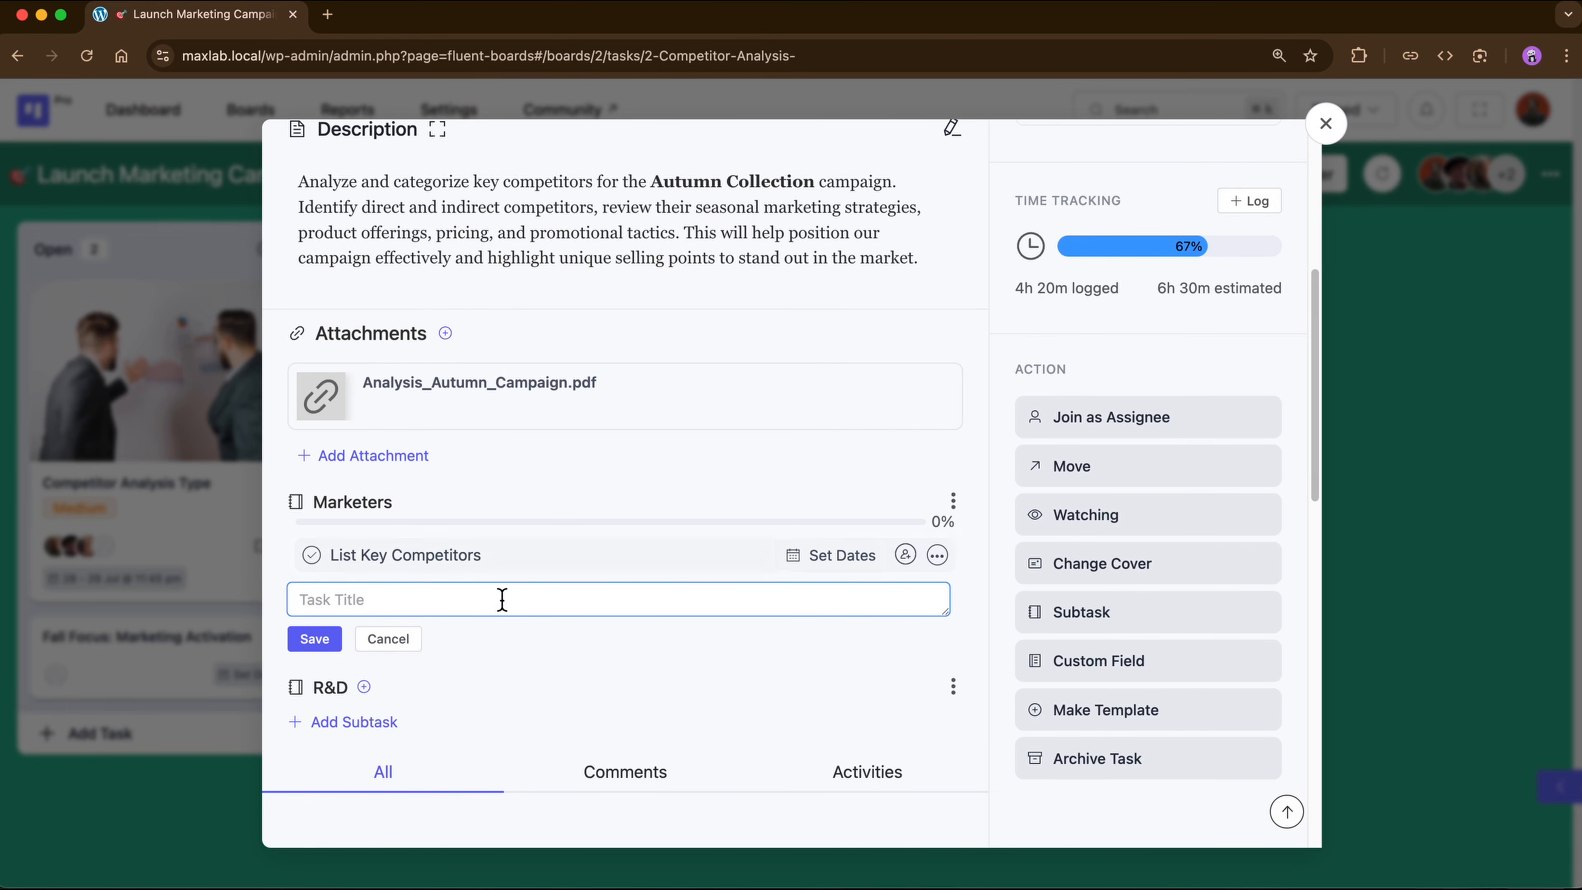
{"action": "left_click", "coordinate": [852, 563]}
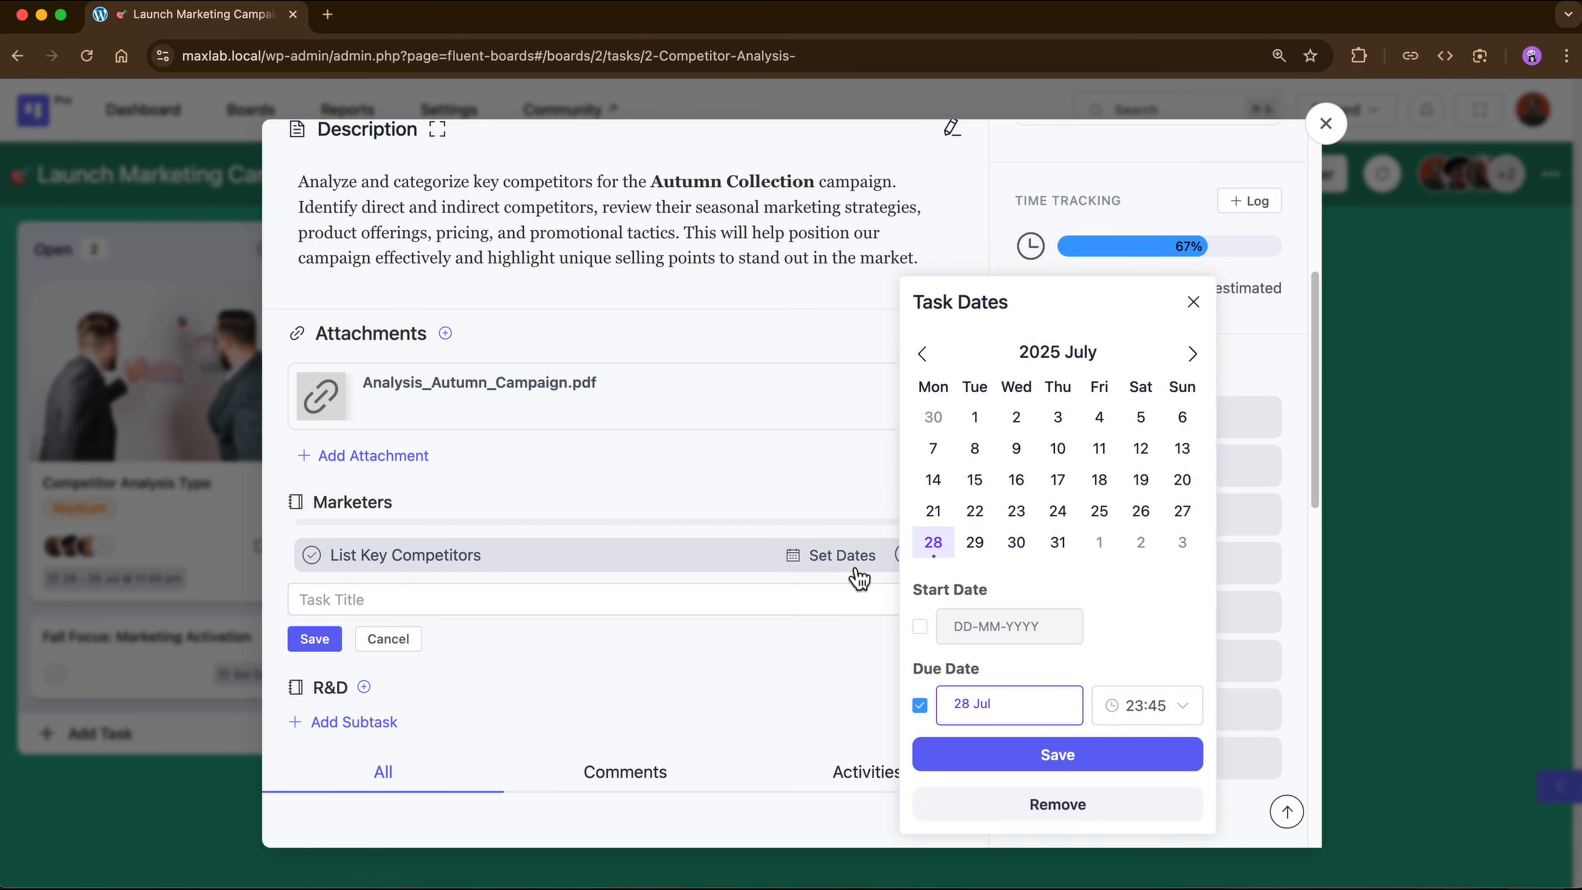
{"action": "left_click", "coordinate": [973, 548]}
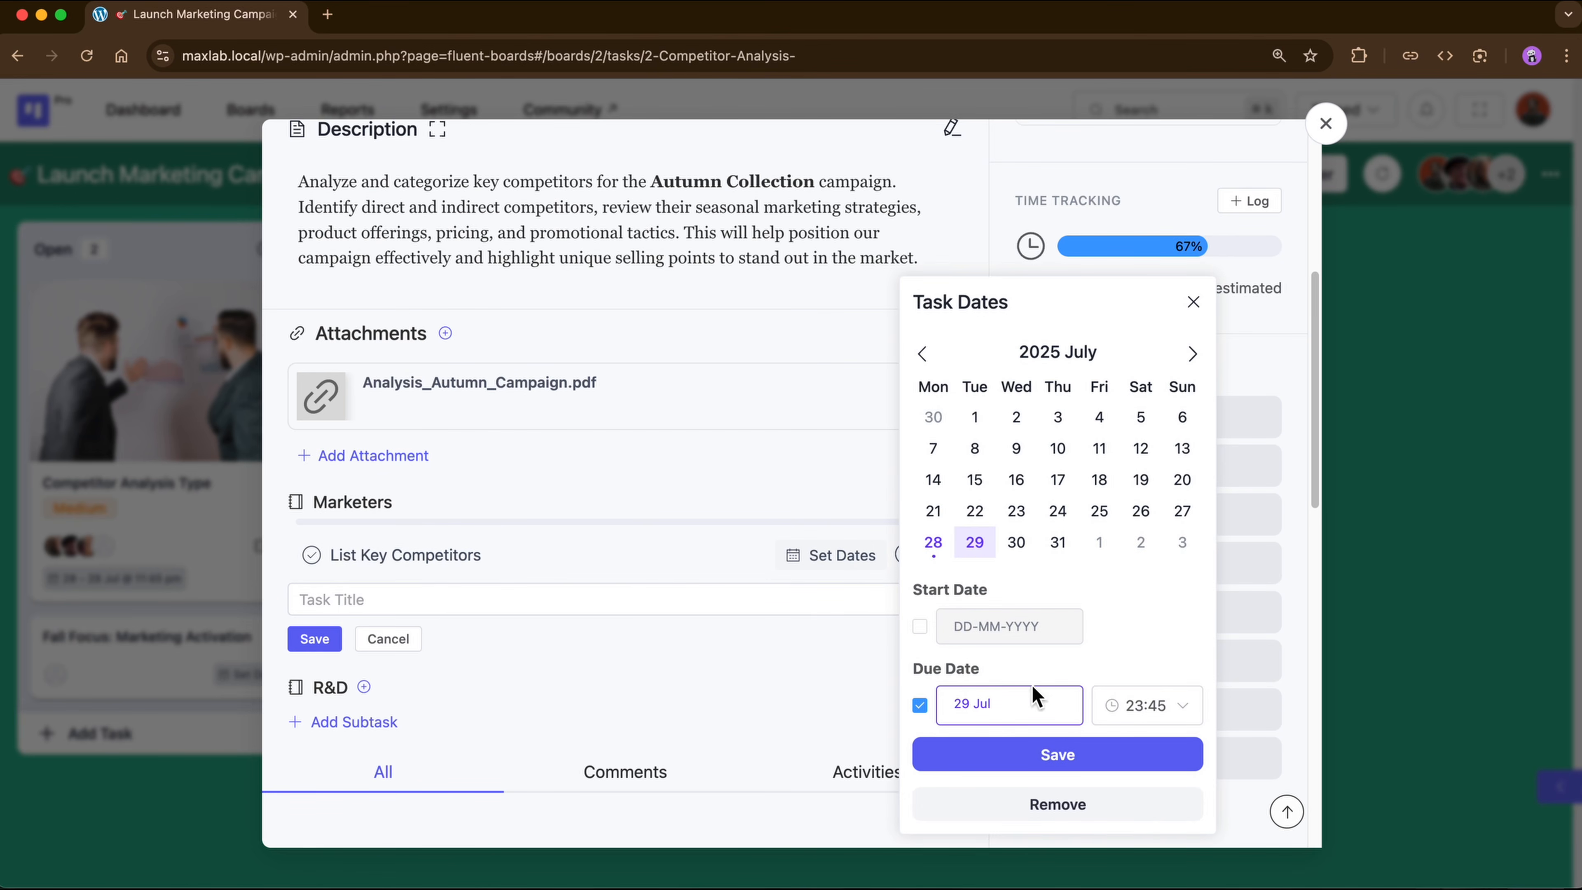
{"action": "left_click", "coordinate": [1034, 754]}
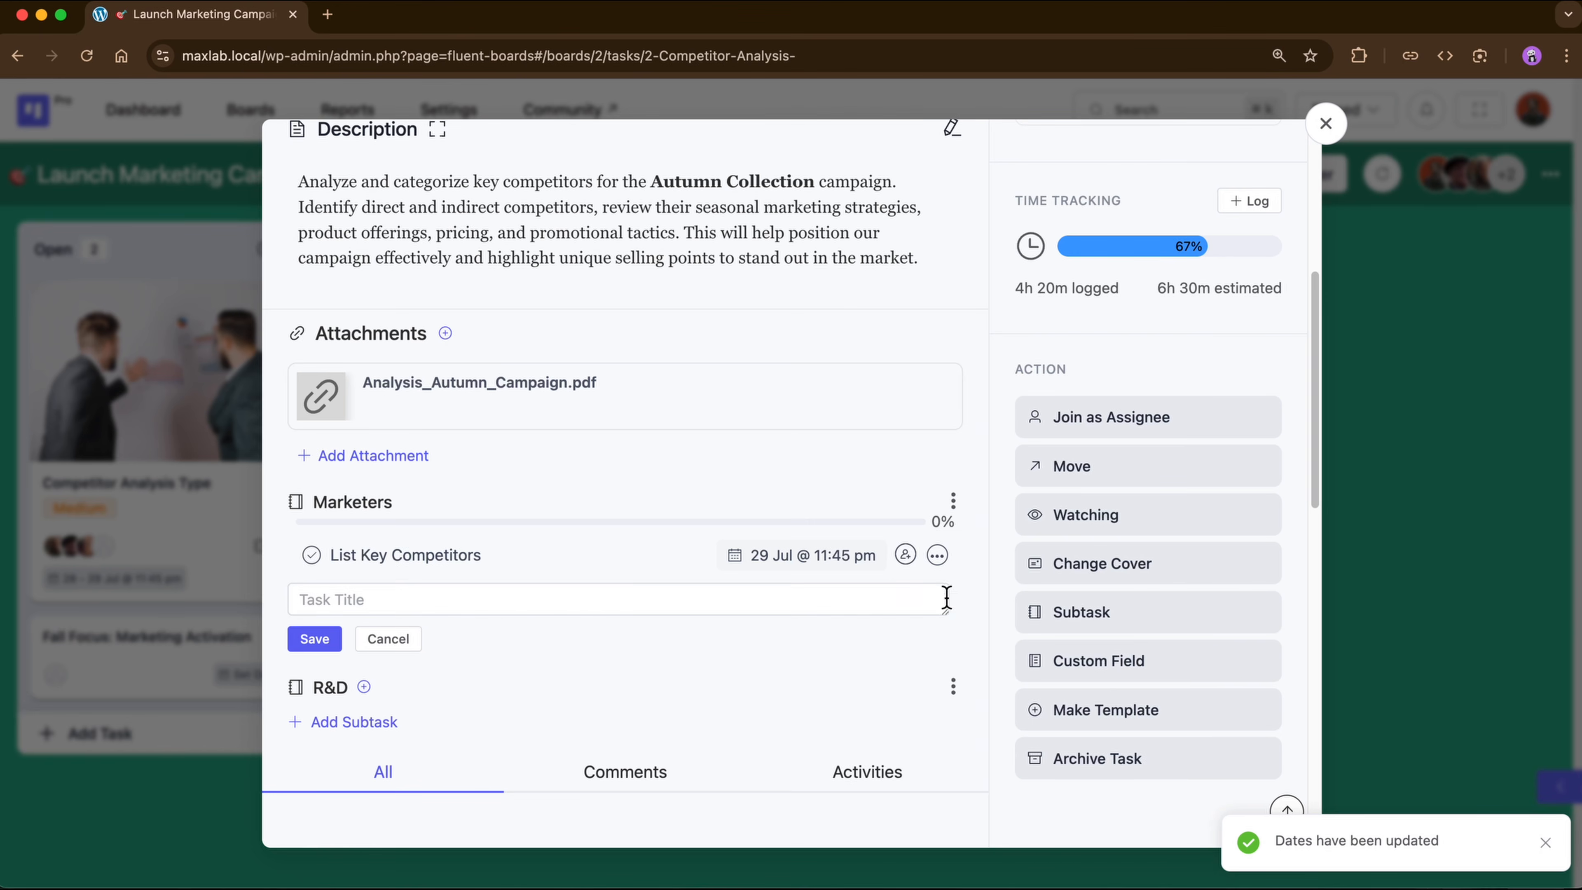
Step: Assign board members to the List Key Competitors subtask
{"action": "left_click", "coordinate": [904, 554]}
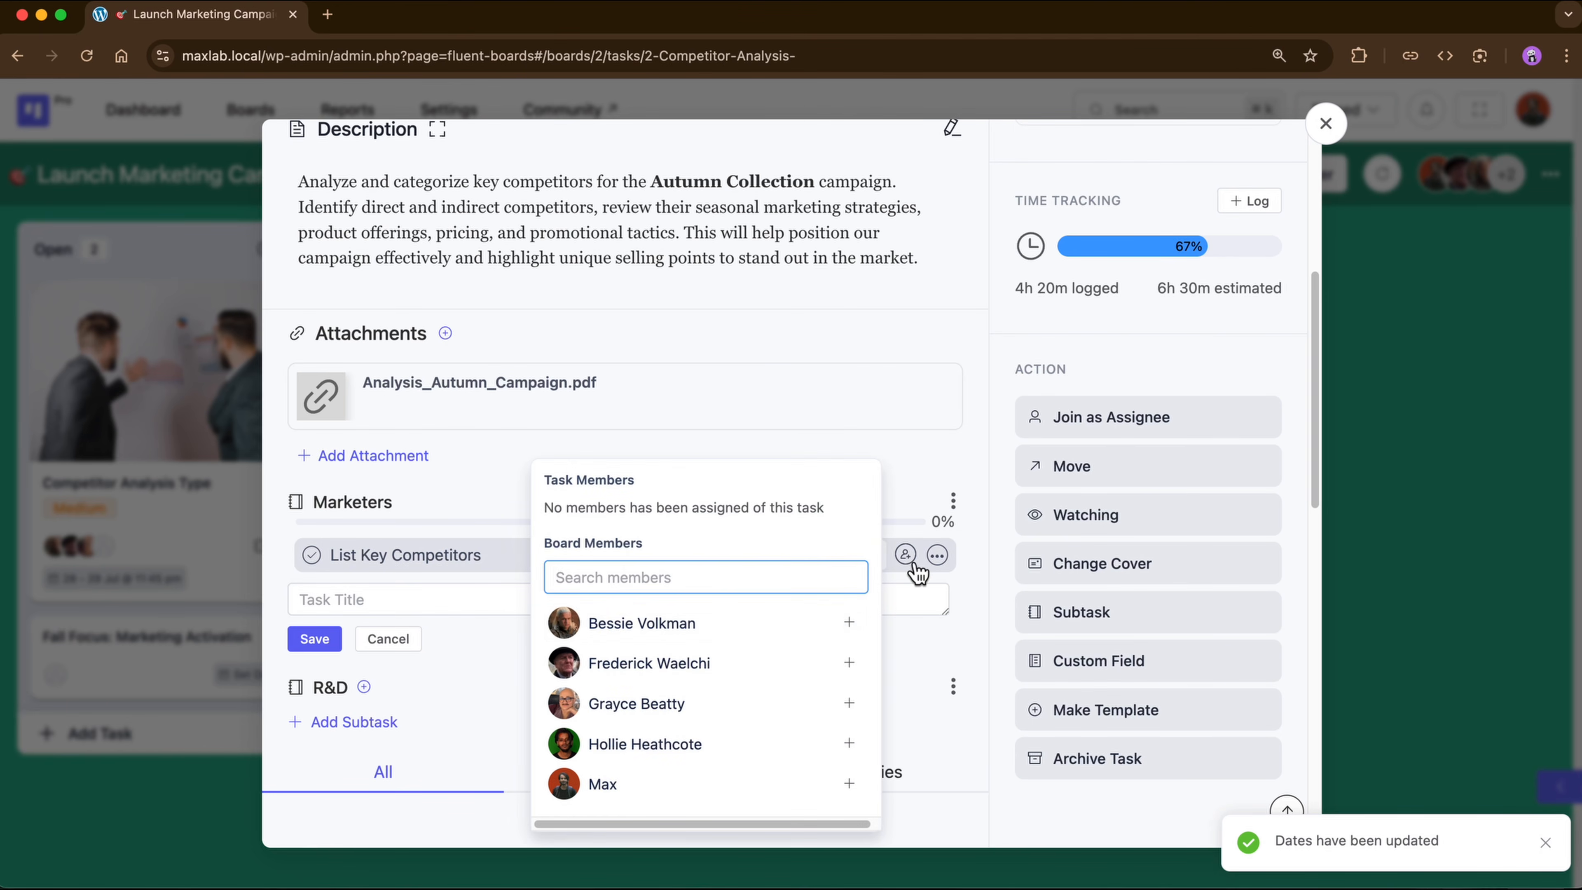
{"action": "left_click", "coordinate": [848, 622]}
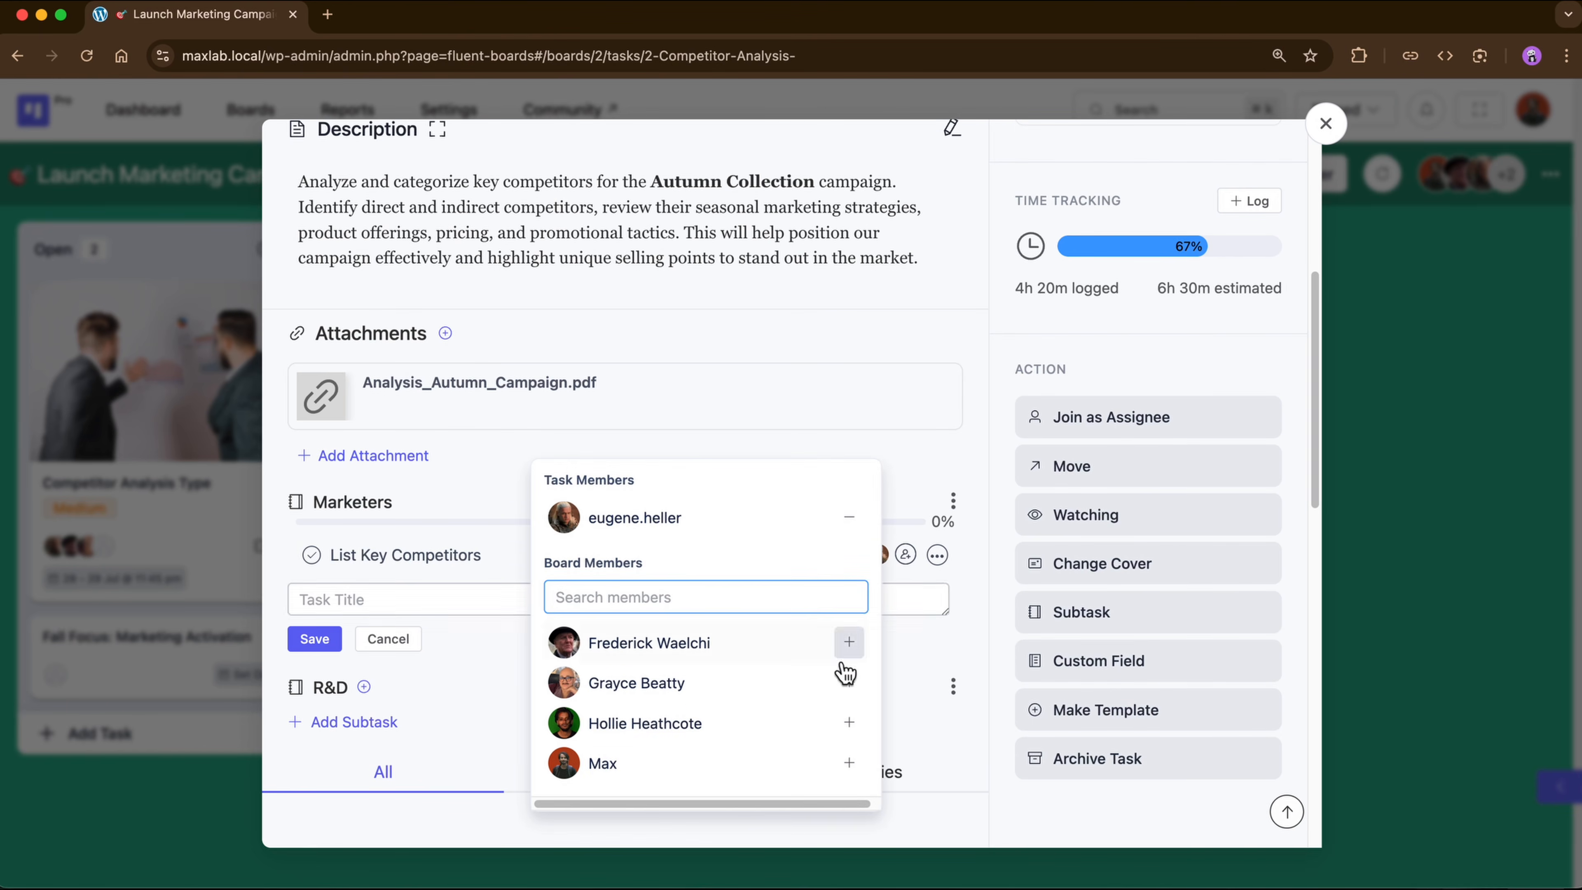
{"action": "left_click", "coordinate": [777, 729]}
{"action": "left_click", "coordinate": [917, 629]}
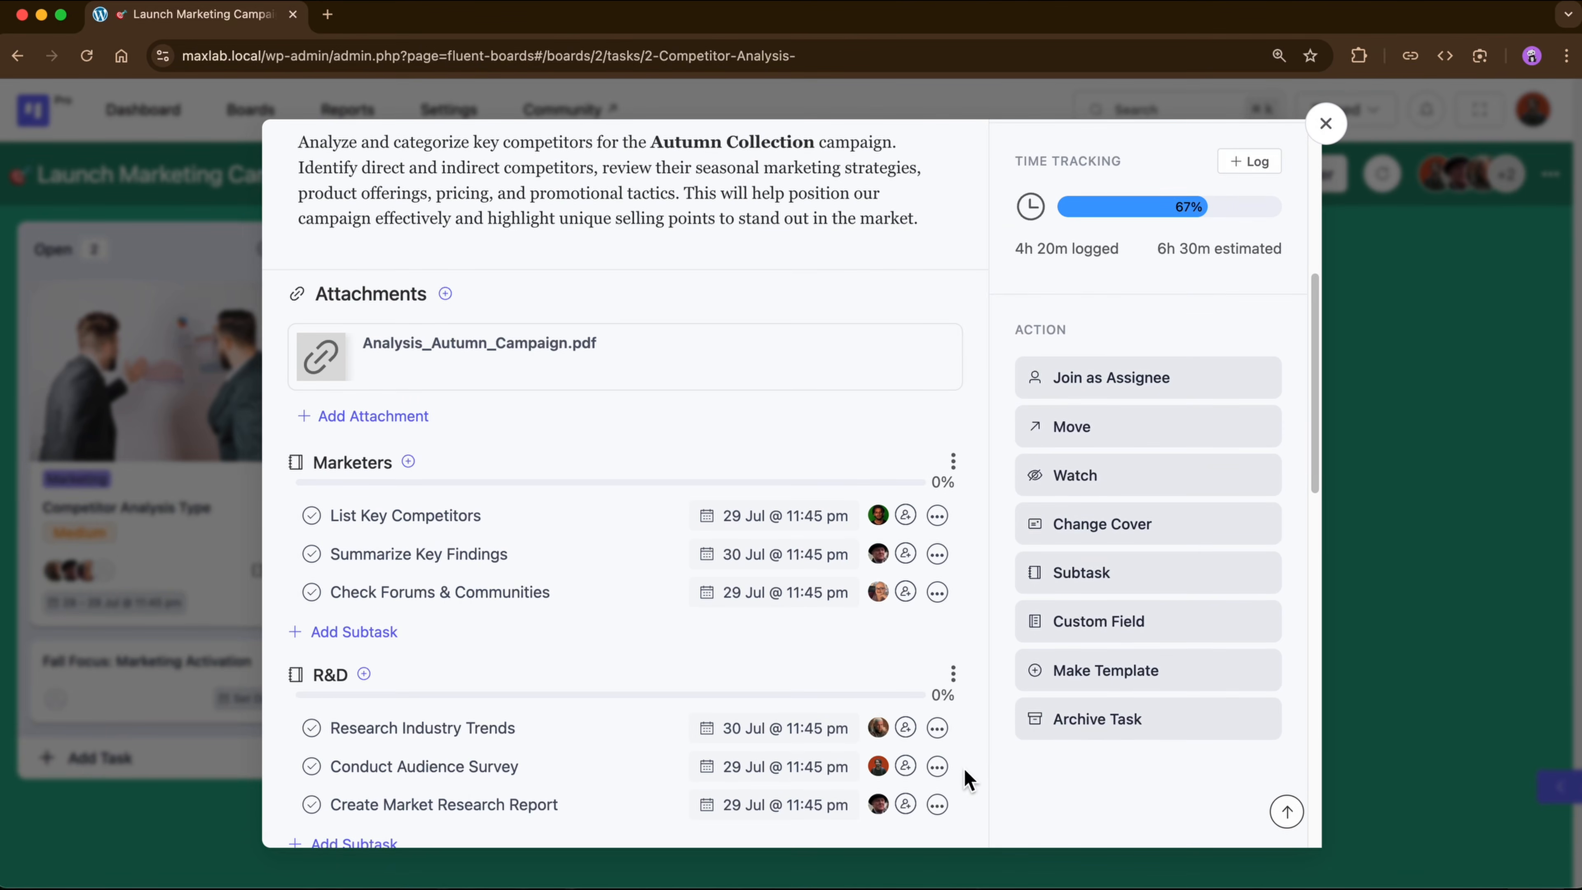
Step: Add a Checkbox custom field titled "Research Preparation" to the Competitor Analysis Type task and dismiss the custom fields list
{"action": "left_click", "coordinate": [1299, 820]}
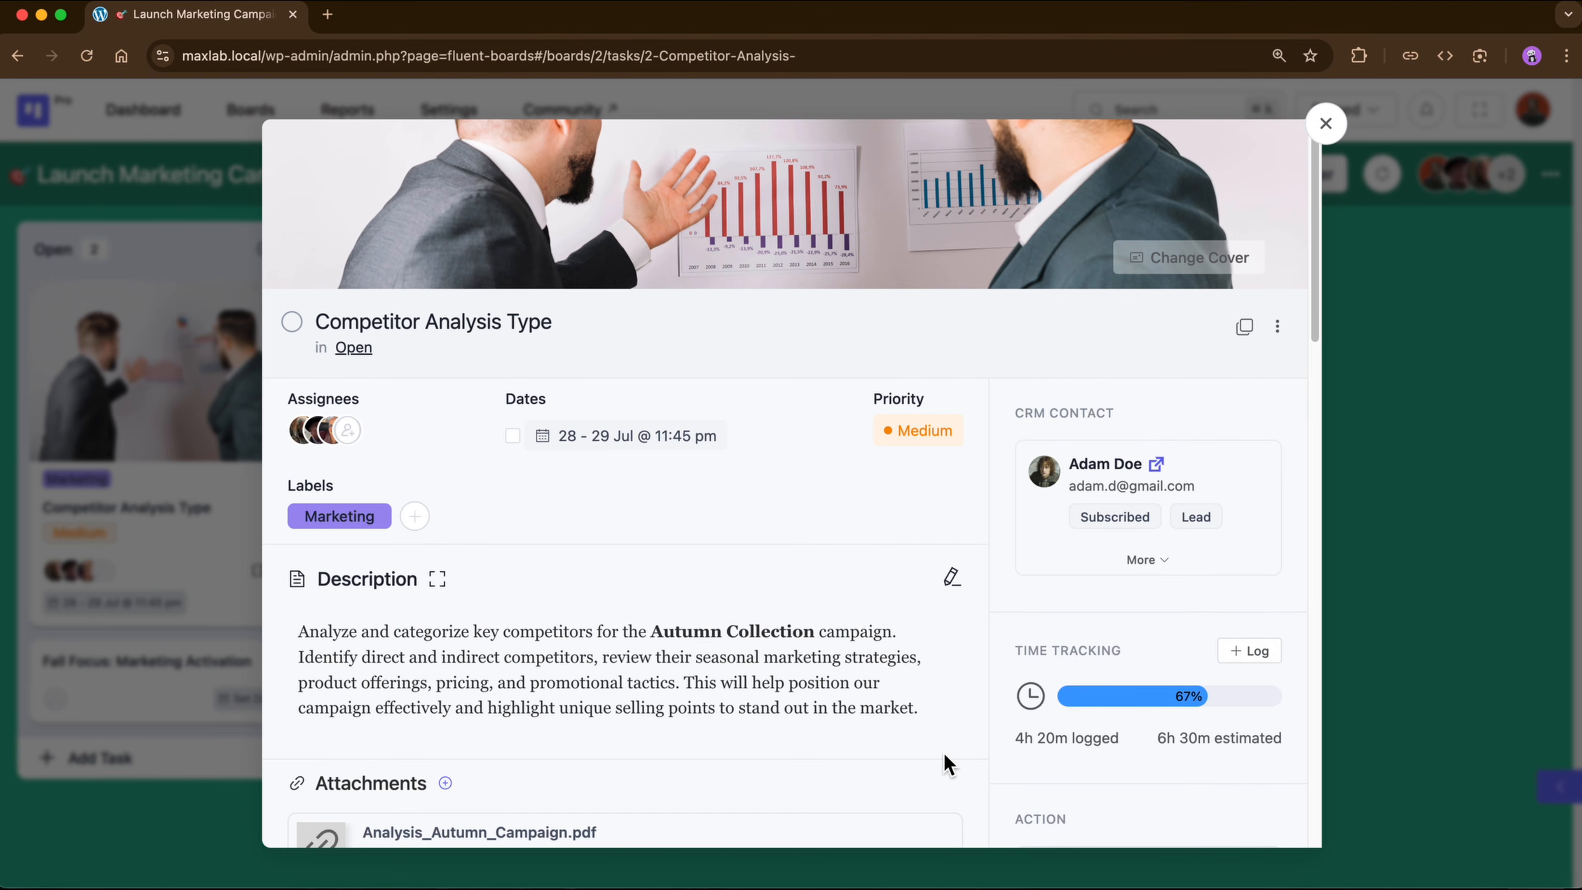
{"action": "scroll", "coordinate": [946, 765], "scroll_direction": "down", "scroll_amount": 8}
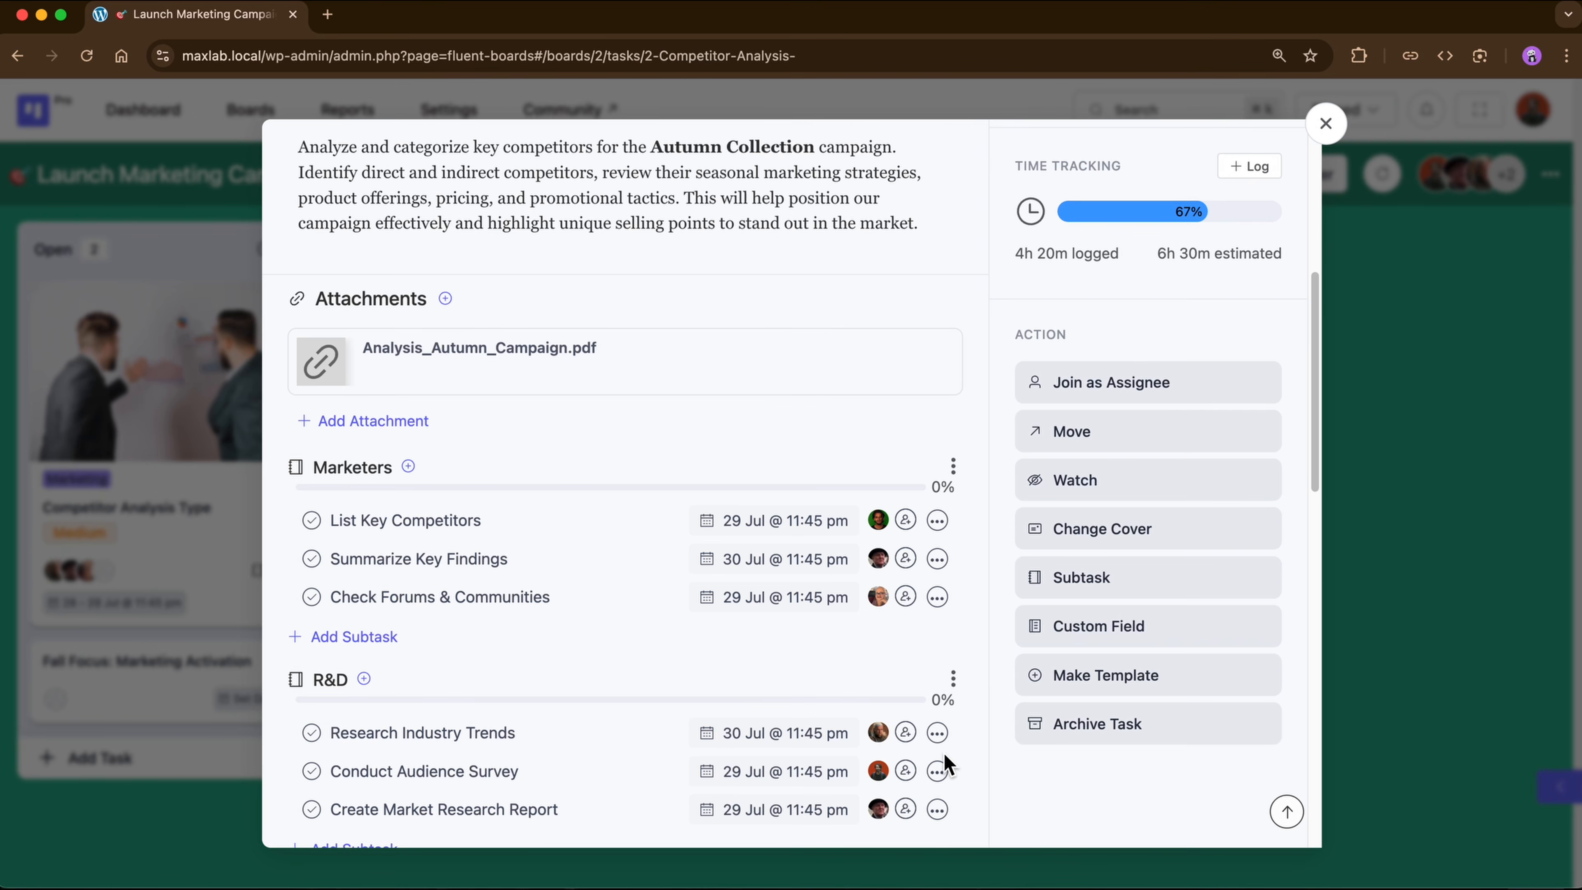
{"action": "left_click", "coordinate": [1097, 642]}
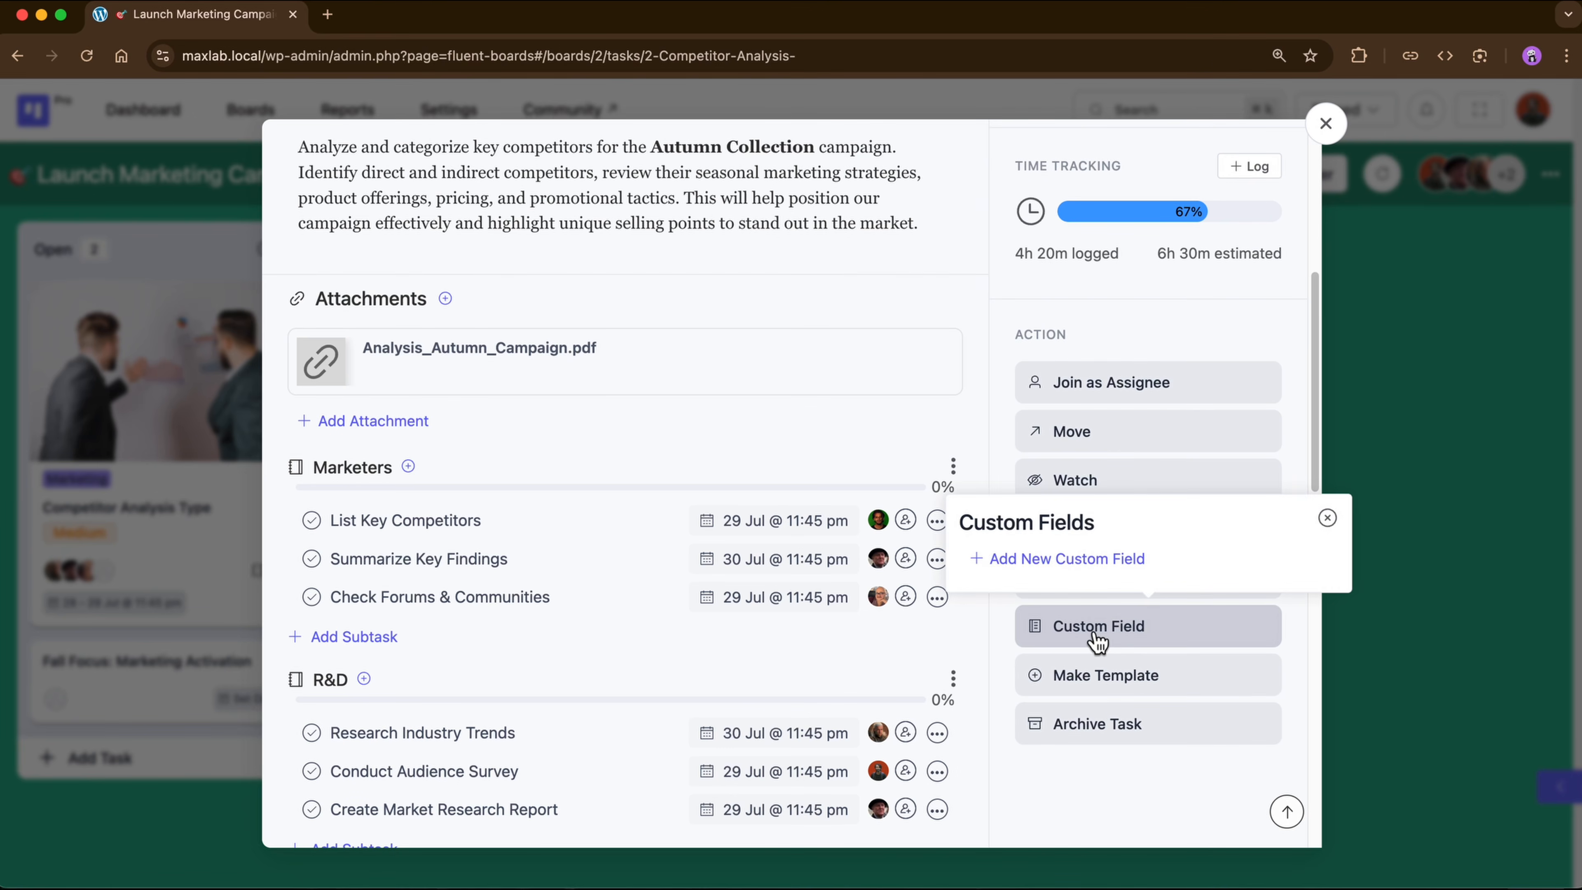
{"action": "left_click", "coordinate": [1091, 564]}
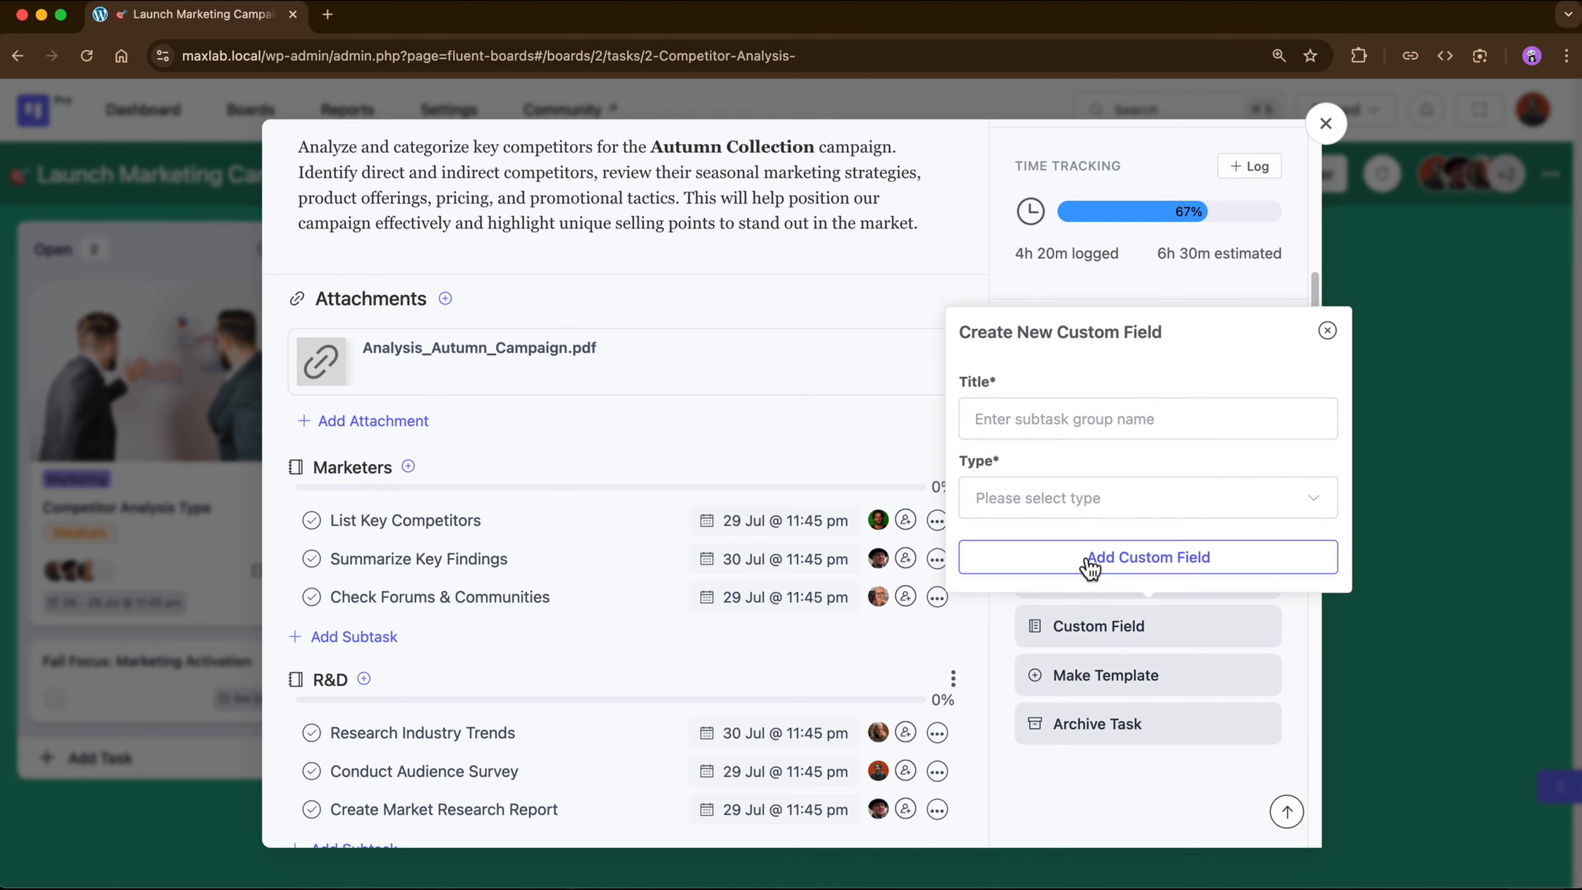
{"action": "left_click", "coordinate": [1057, 429]}
{"action": "type", "text": "Research Preparation"}
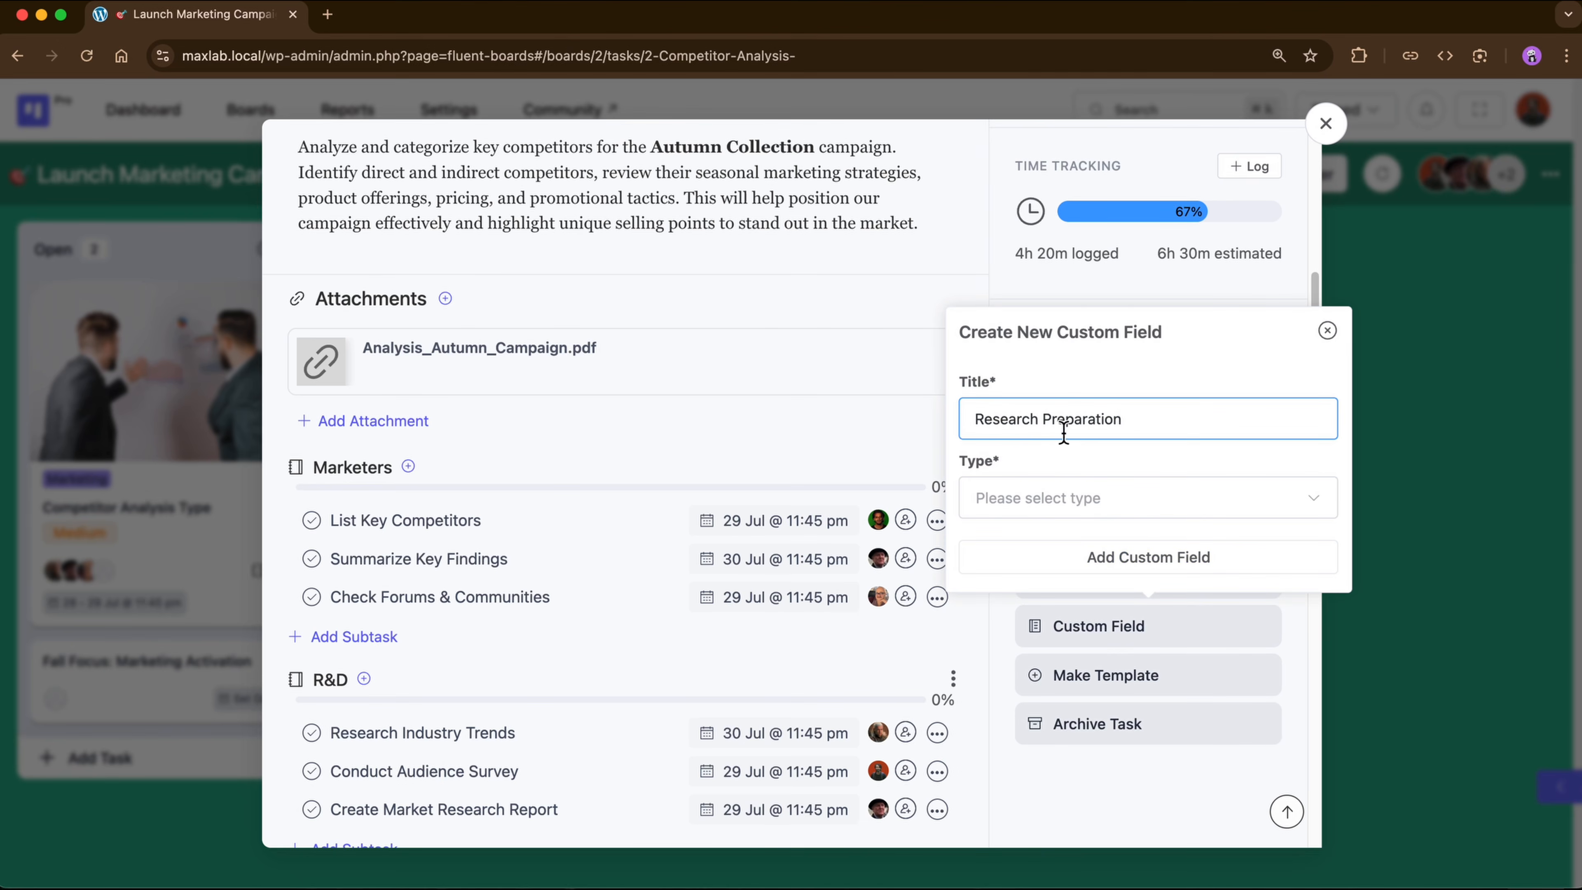
{"action": "left_click", "coordinate": [1115, 516]}
{"action": "left_click", "coordinate": [1069, 784]}
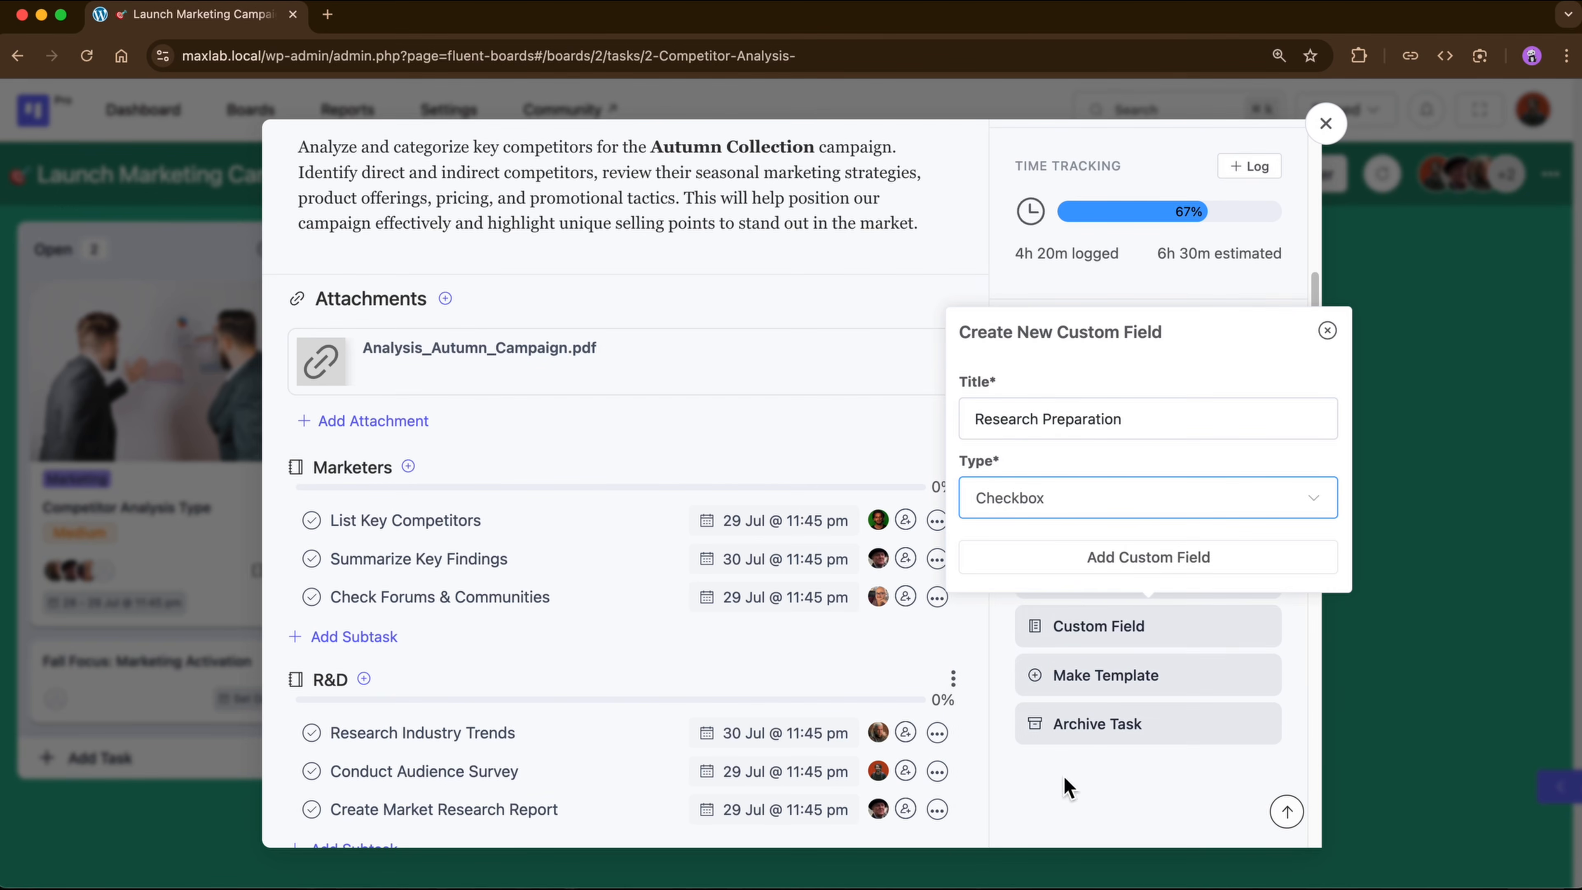
{"action": "left_click", "coordinate": [1114, 564]}
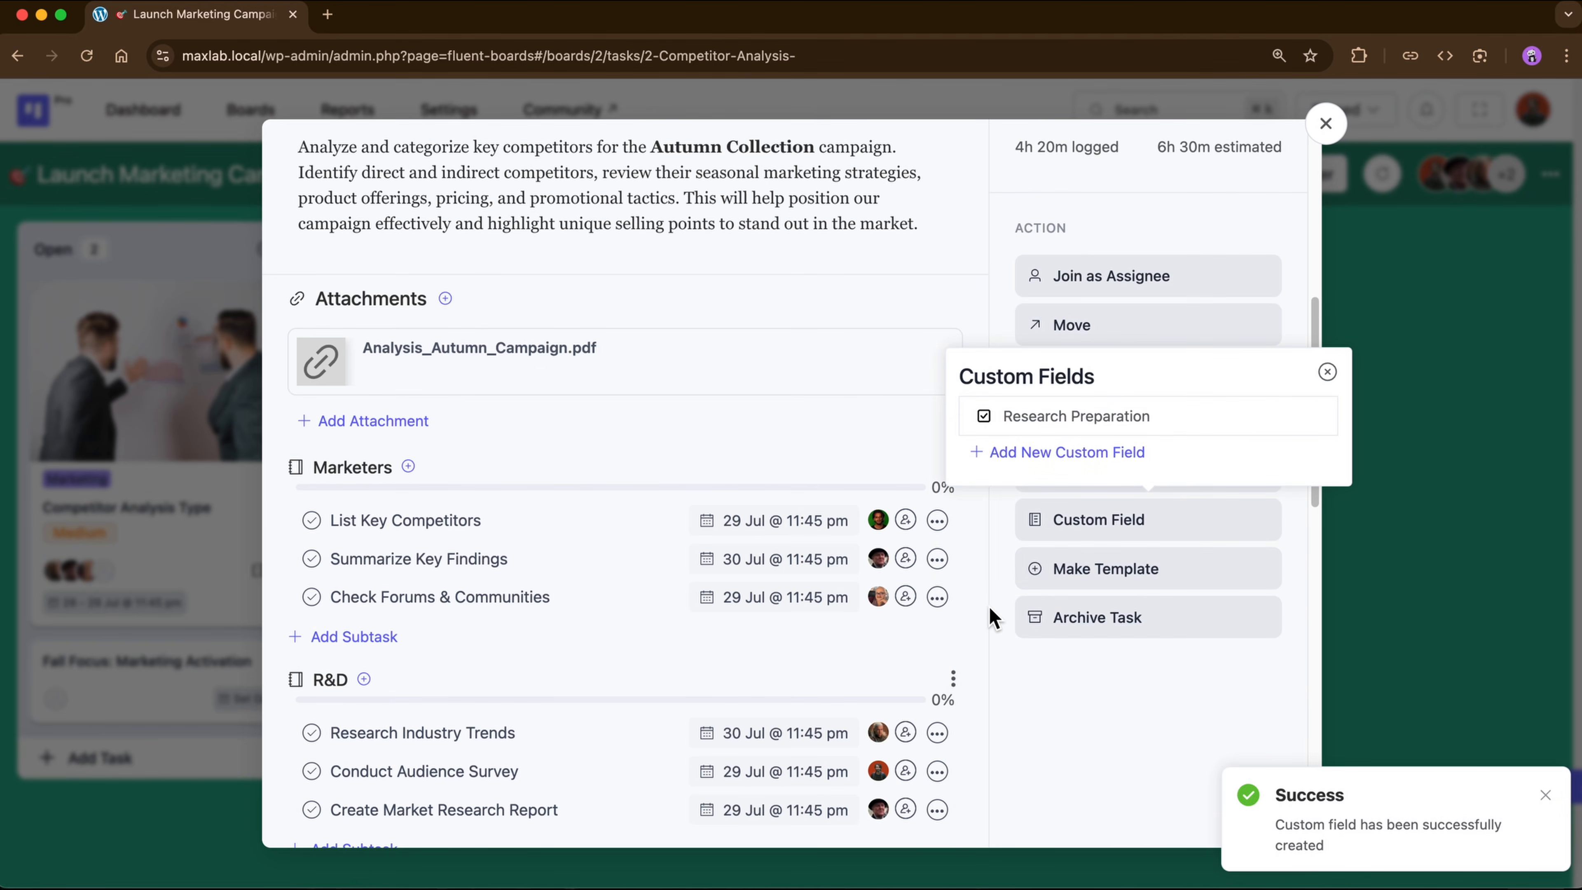
{"action": "scroll", "coordinate": [990, 616], "scroll_direction": "up", "scroll_amount": 10}
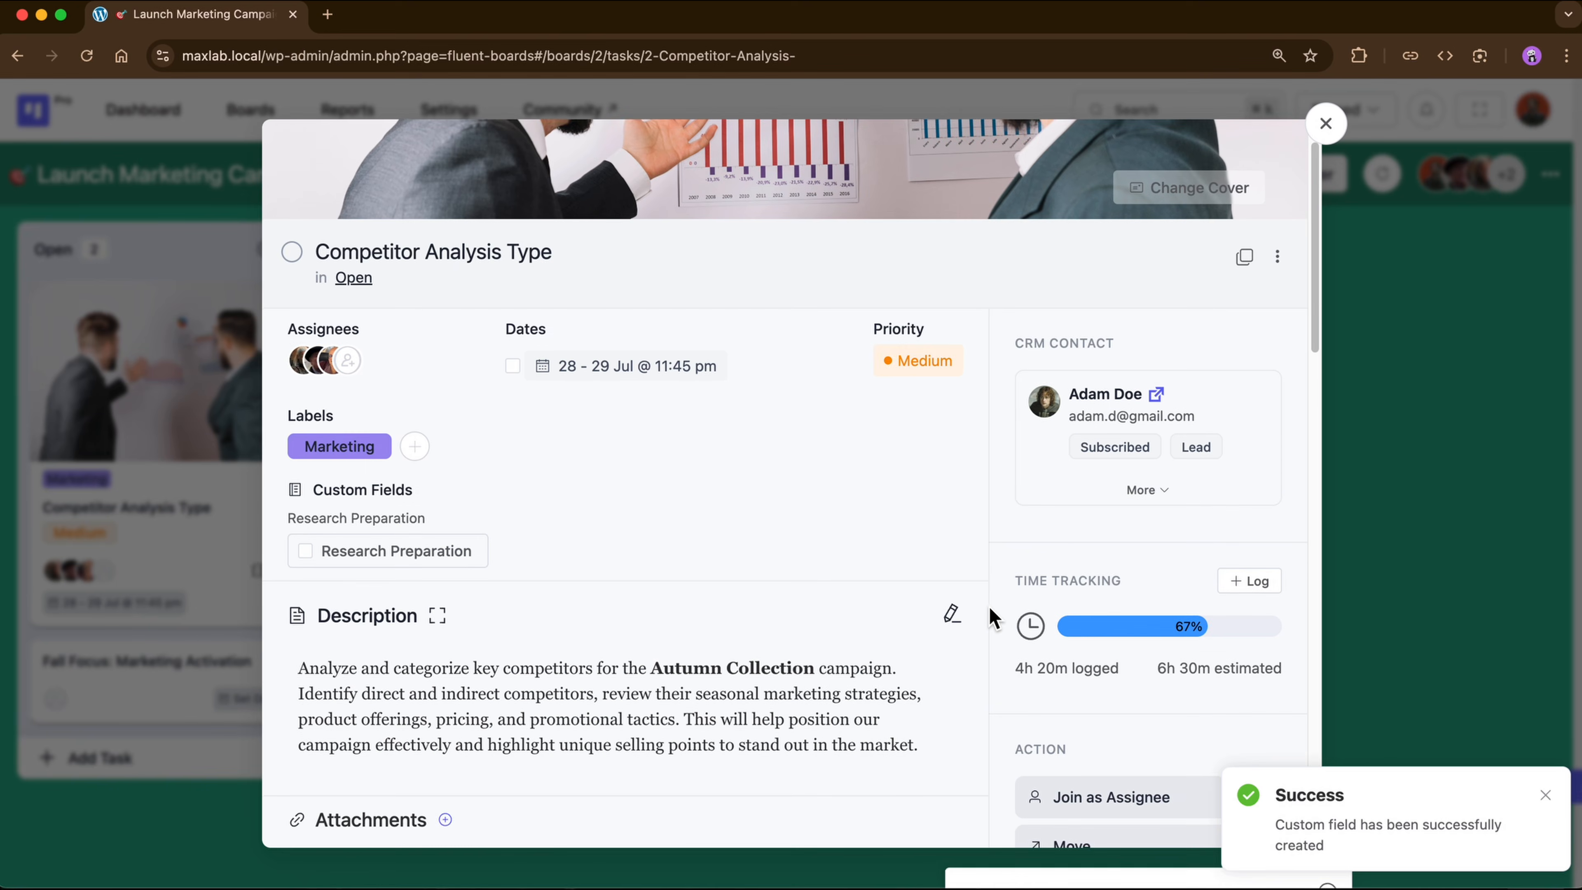
{"action": "scroll", "coordinate": [990, 617], "scroll_direction": "up", "scroll_amount": 1}
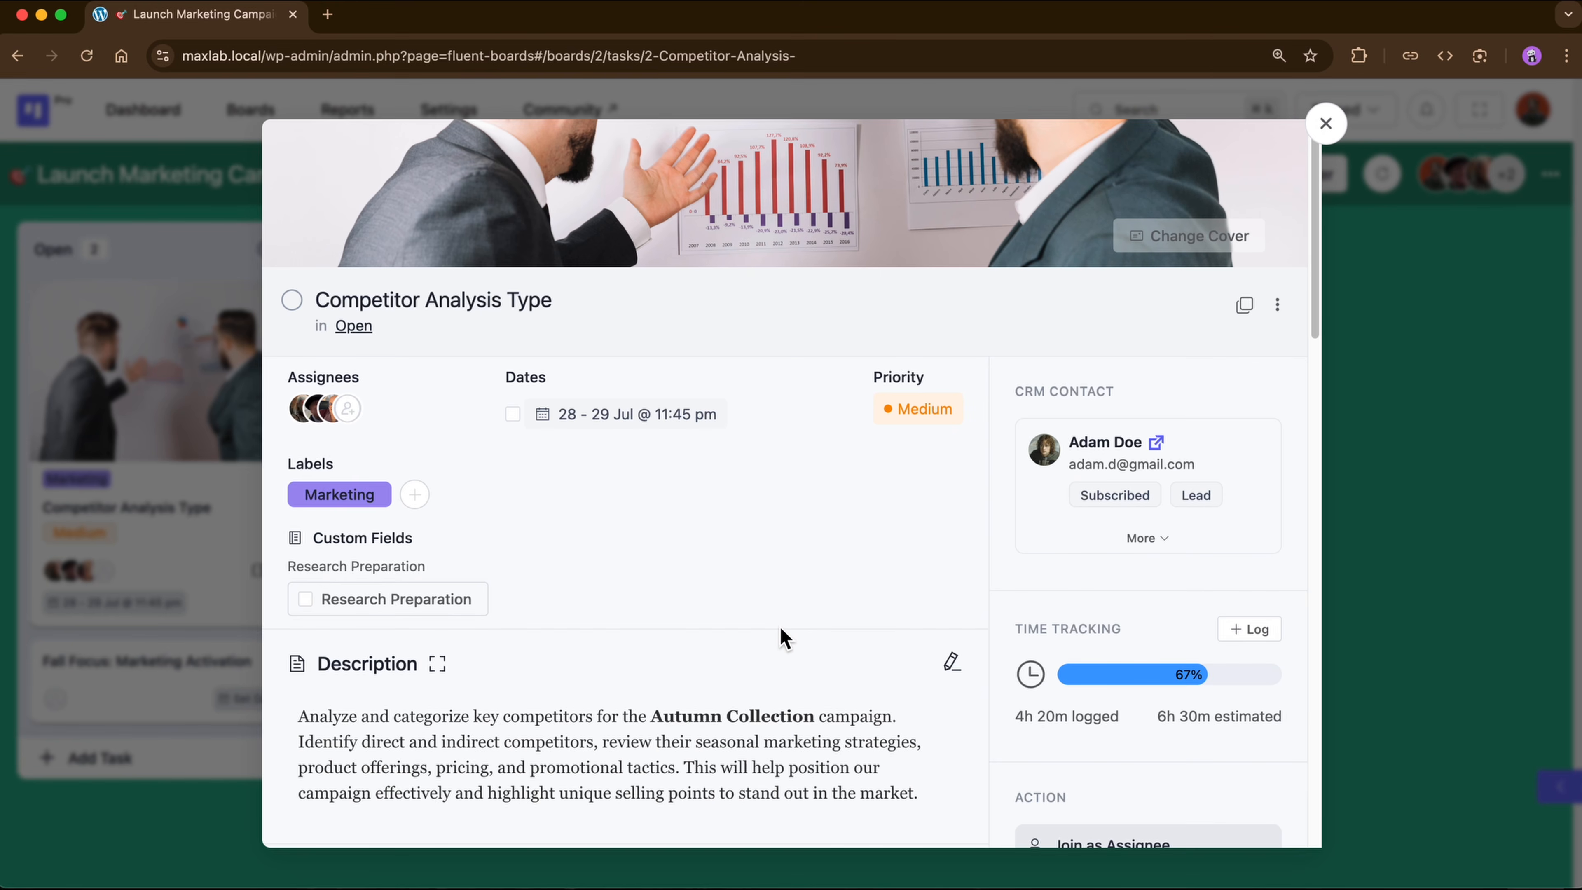
{"action": "scroll", "coordinate": [781, 636], "scroll_direction": "down", "scroll_amount": 9}
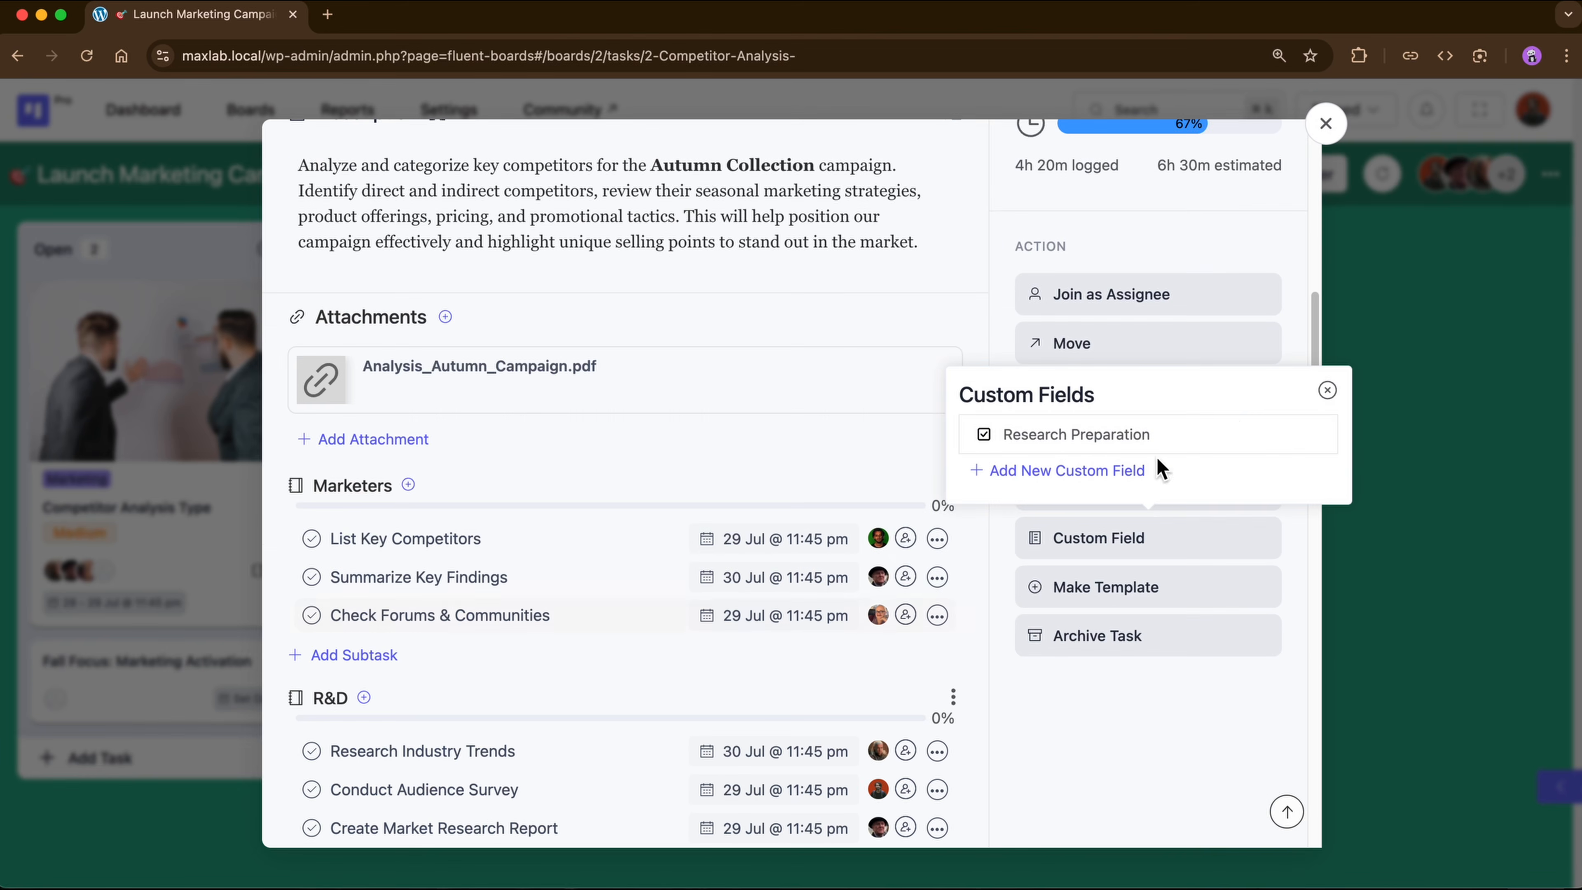
{"action": "left_click", "coordinate": [1327, 390]}
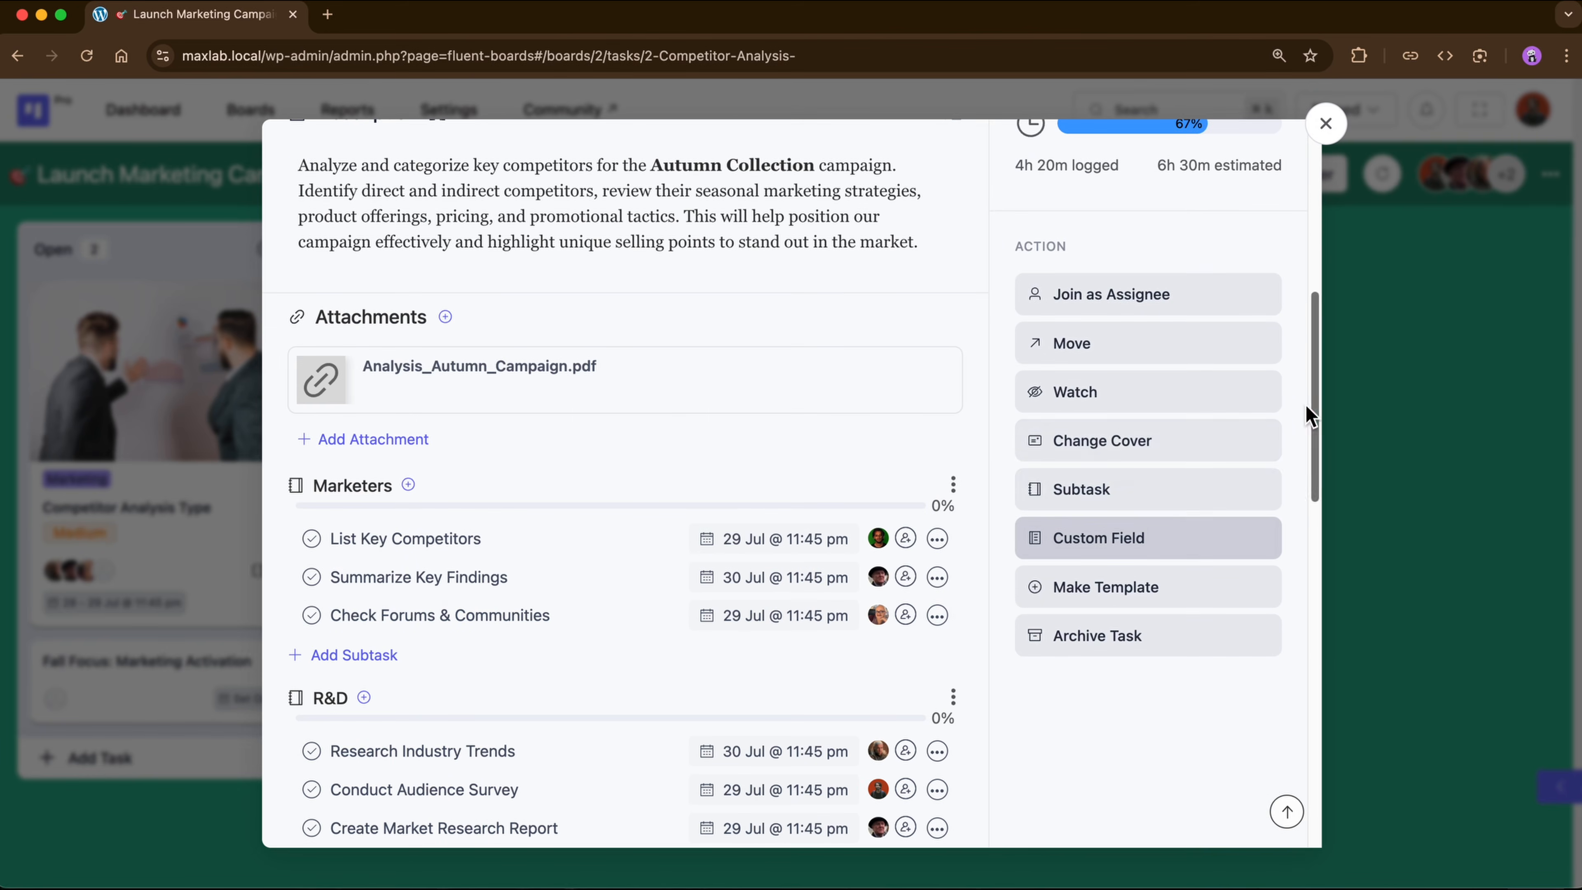
Step: Make the Competitor Analysis Type task a template, then view and dismiss the options for creating a task from it
{"action": "left_click", "coordinate": [1114, 600]}
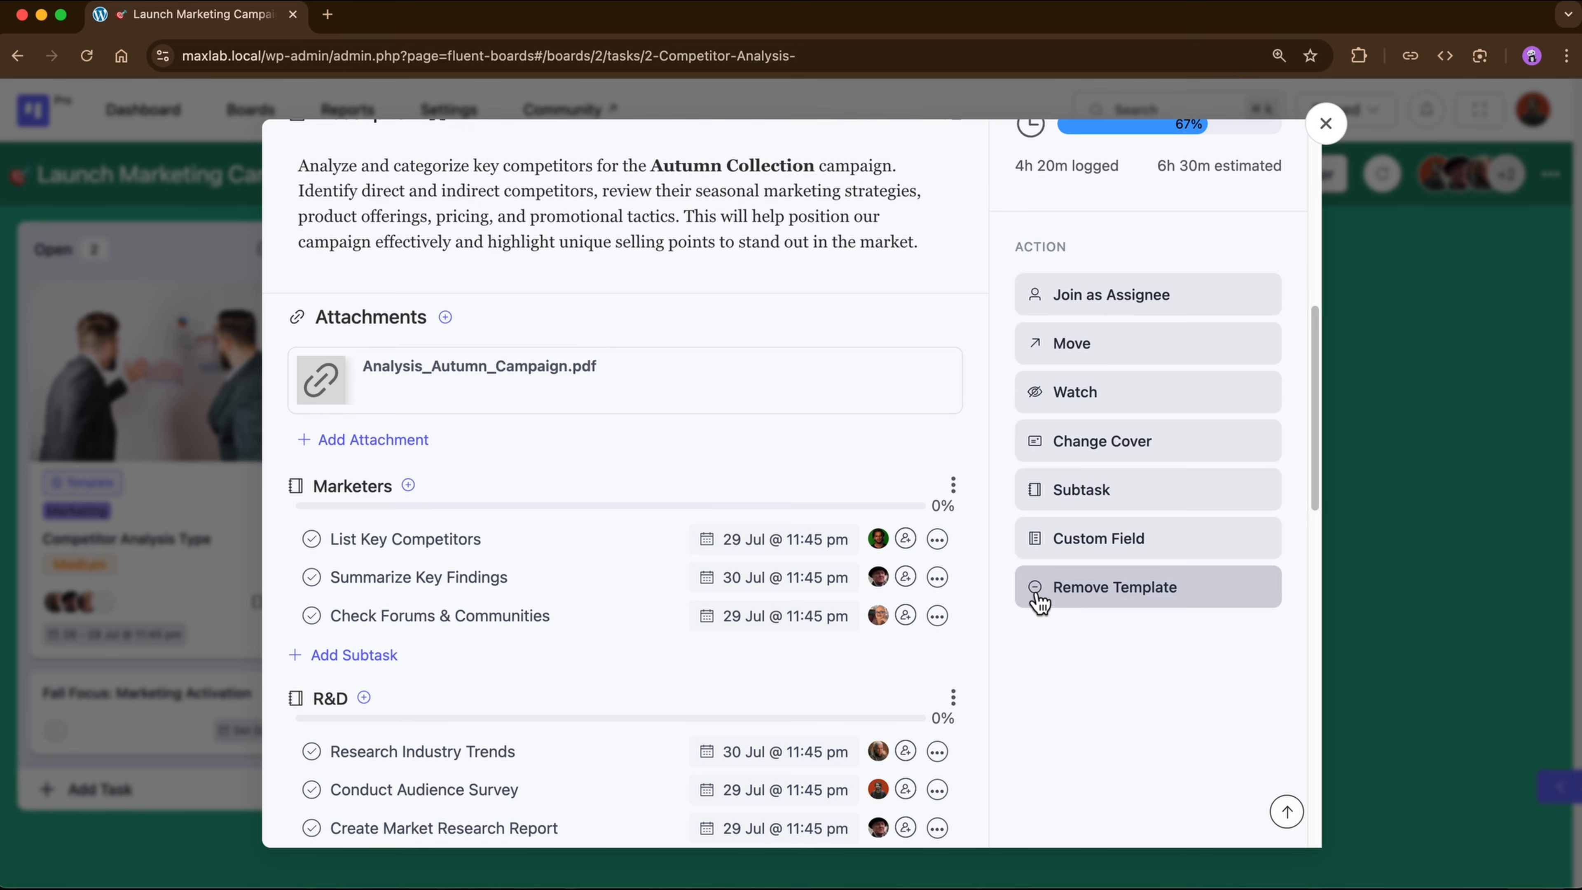
{"action": "scroll", "coordinate": [936, 564], "scroll_direction": "up", "scroll_amount": 10}
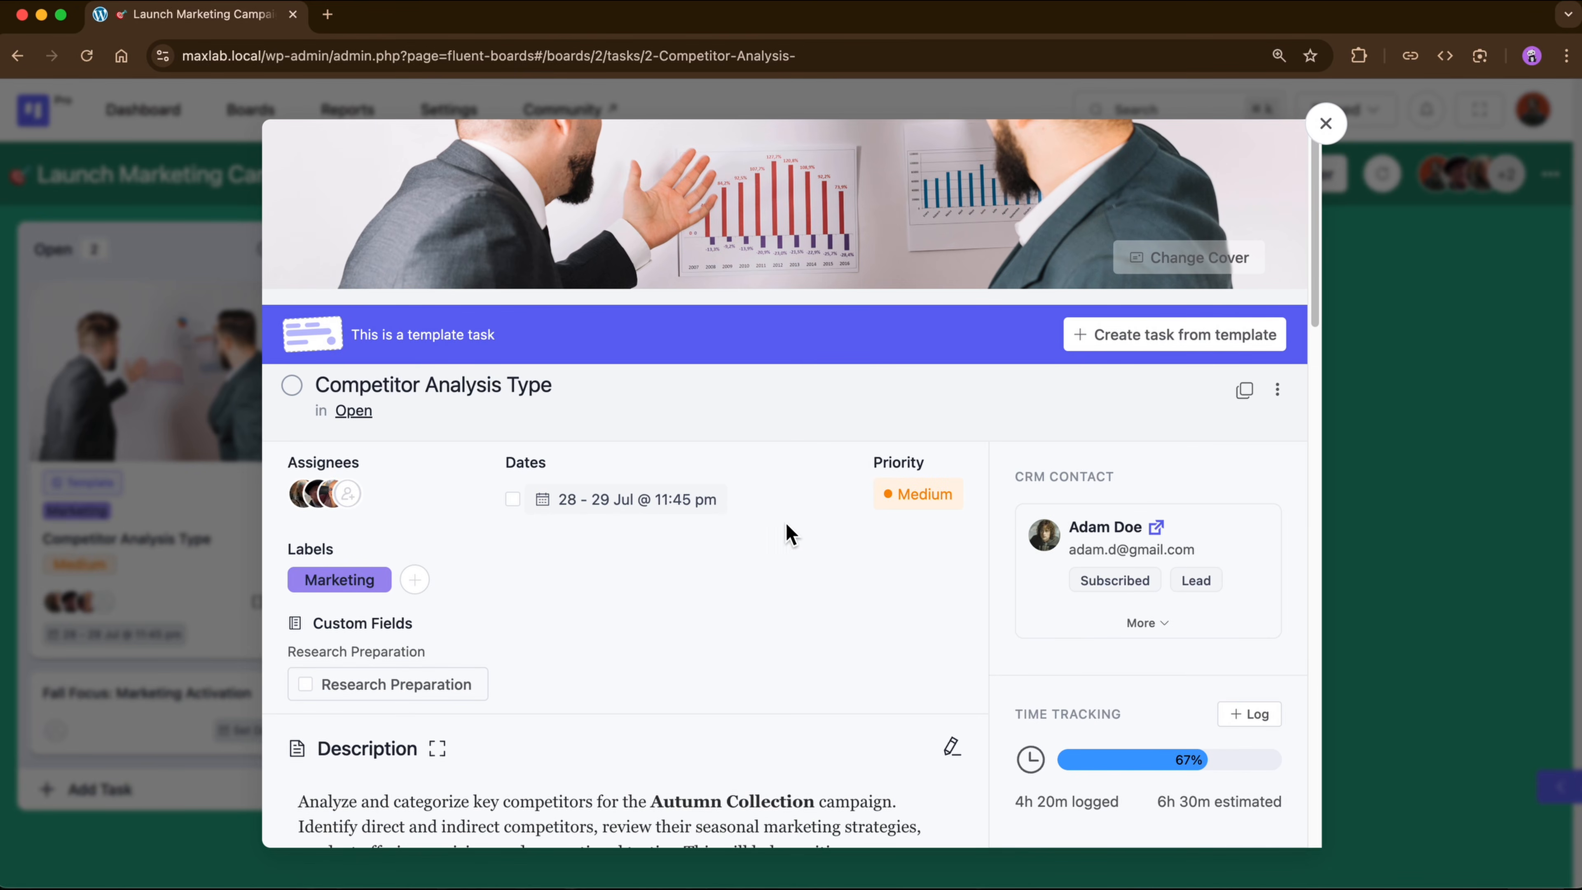
{"action": "left_click", "coordinate": [1176, 353]}
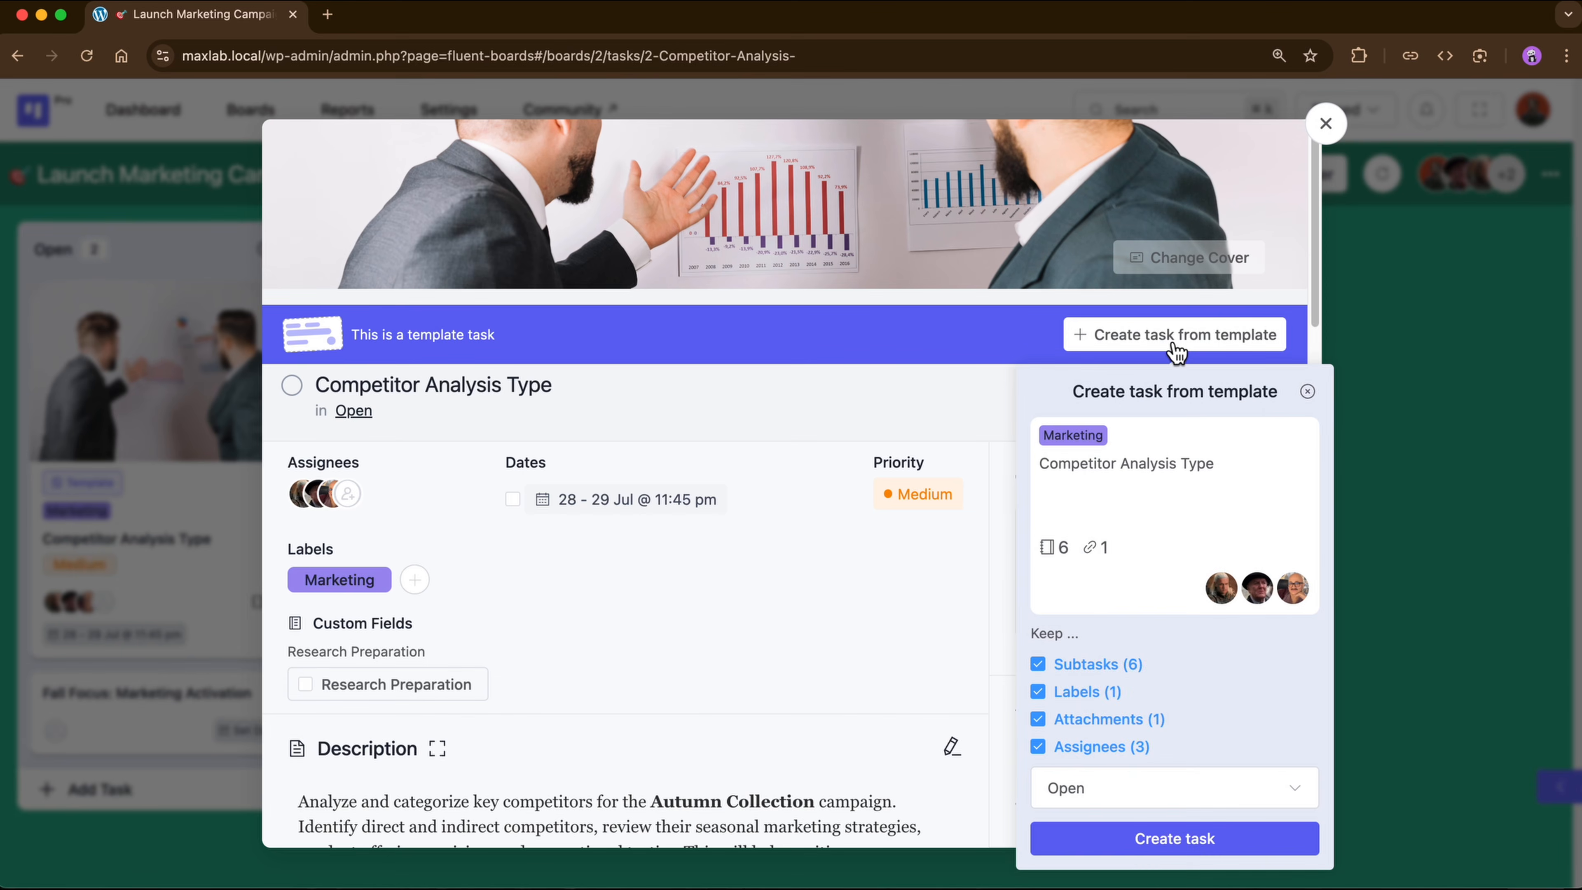
{"action": "left_click", "coordinate": [1307, 391]}
Step: Remove the template status from the Competitor Analysis Type task
{"action": "scroll", "coordinate": [954, 573], "scroll_direction": "down", "scroll_amount": 5}
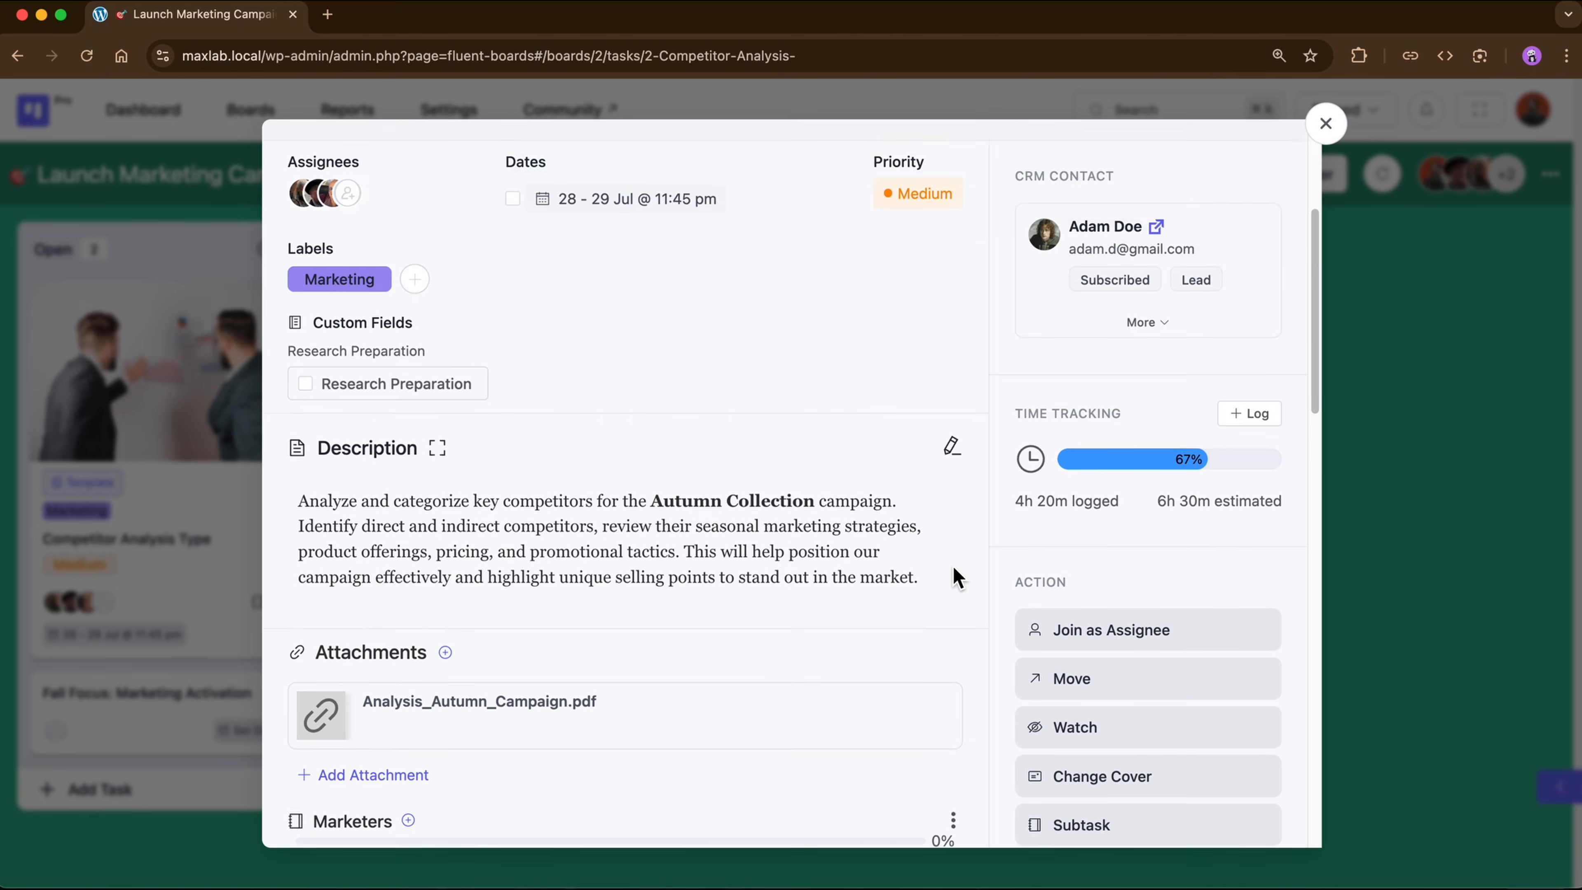
{"action": "scroll", "coordinate": [953, 570], "scroll_direction": "down", "scroll_amount": 4}
{"action": "left_click", "coordinate": [1074, 652]}
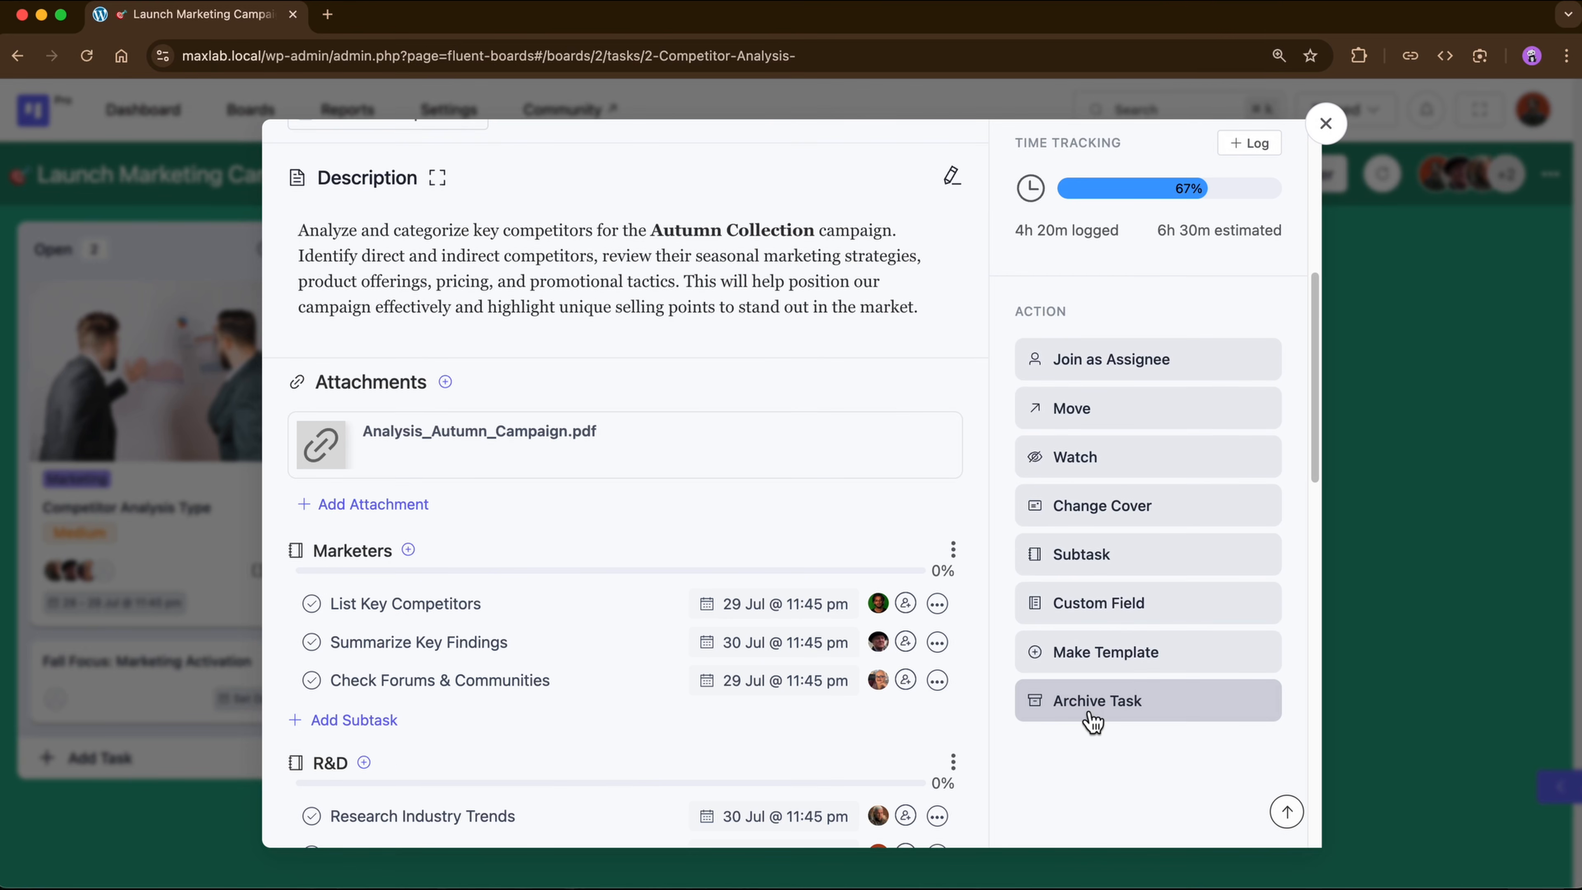
Step: Archive the Competitor Analysis Type task and close its details to return to the board
{"action": "left_click", "coordinate": [1093, 716]}
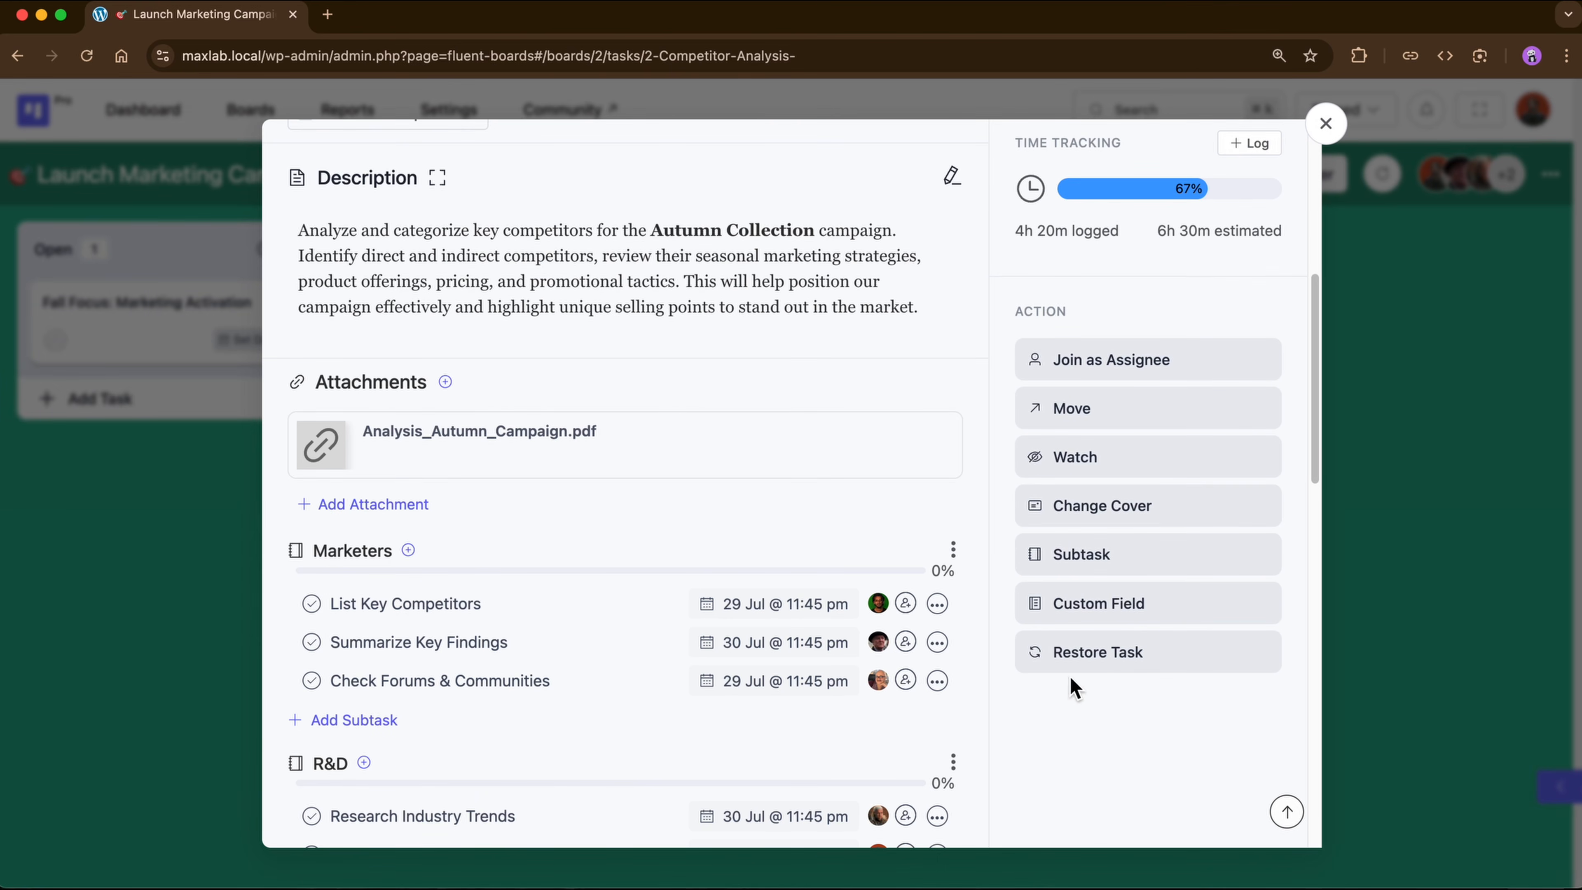
{"action": "left_click", "coordinate": [1105, 503]}
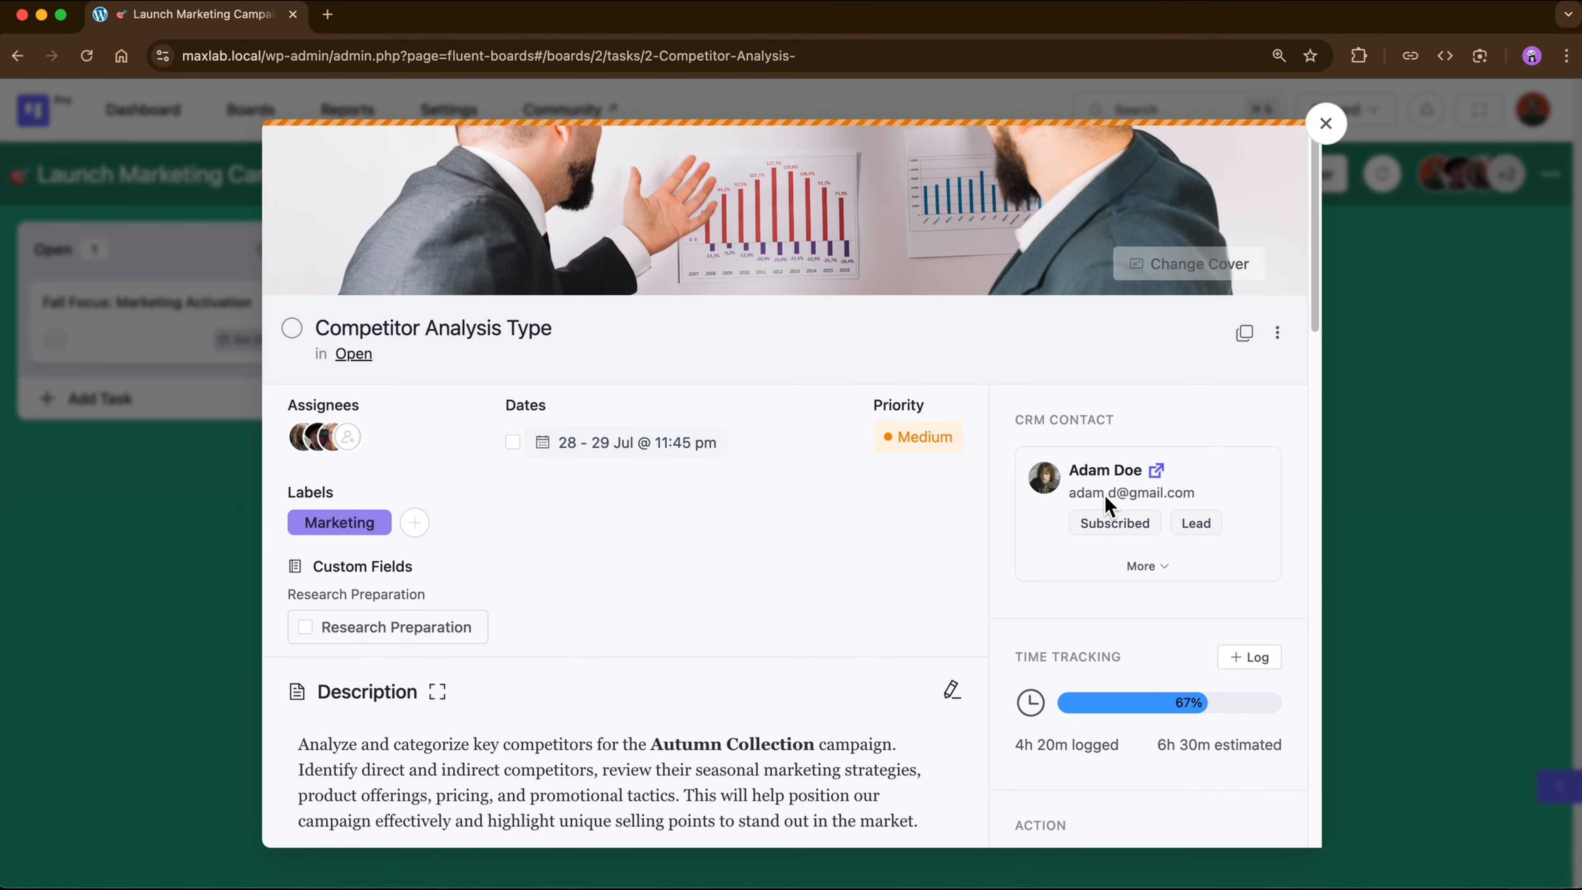
{"action": "left_click", "coordinate": [1325, 126]}
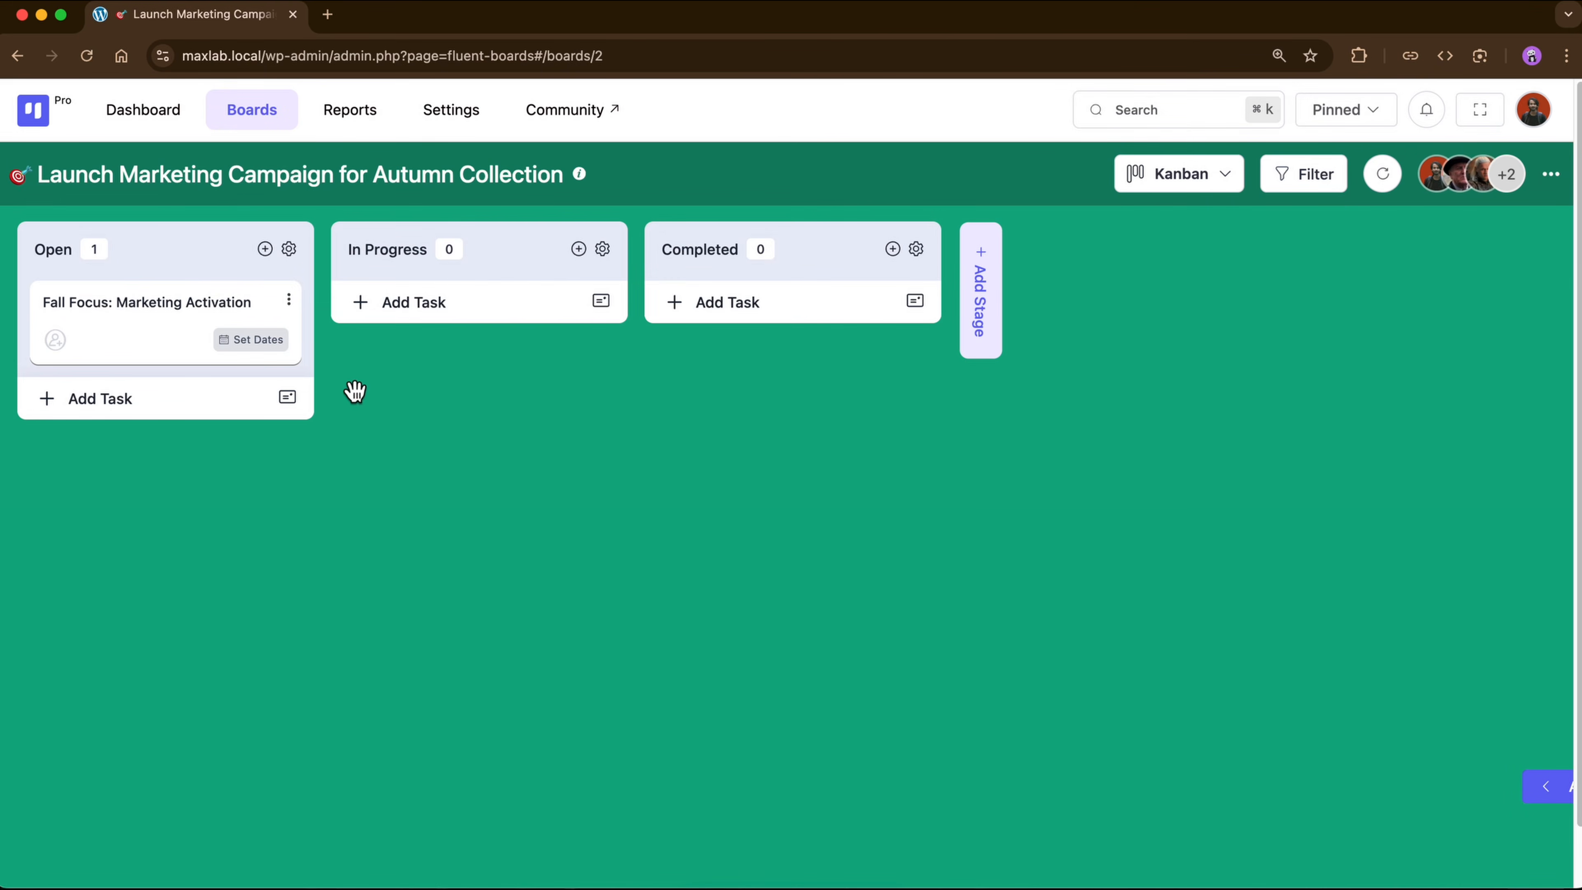
Step: Restore the Competitor Analysis Type task from the board's archived items
{"action": "left_click", "coordinate": [1550, 174]}
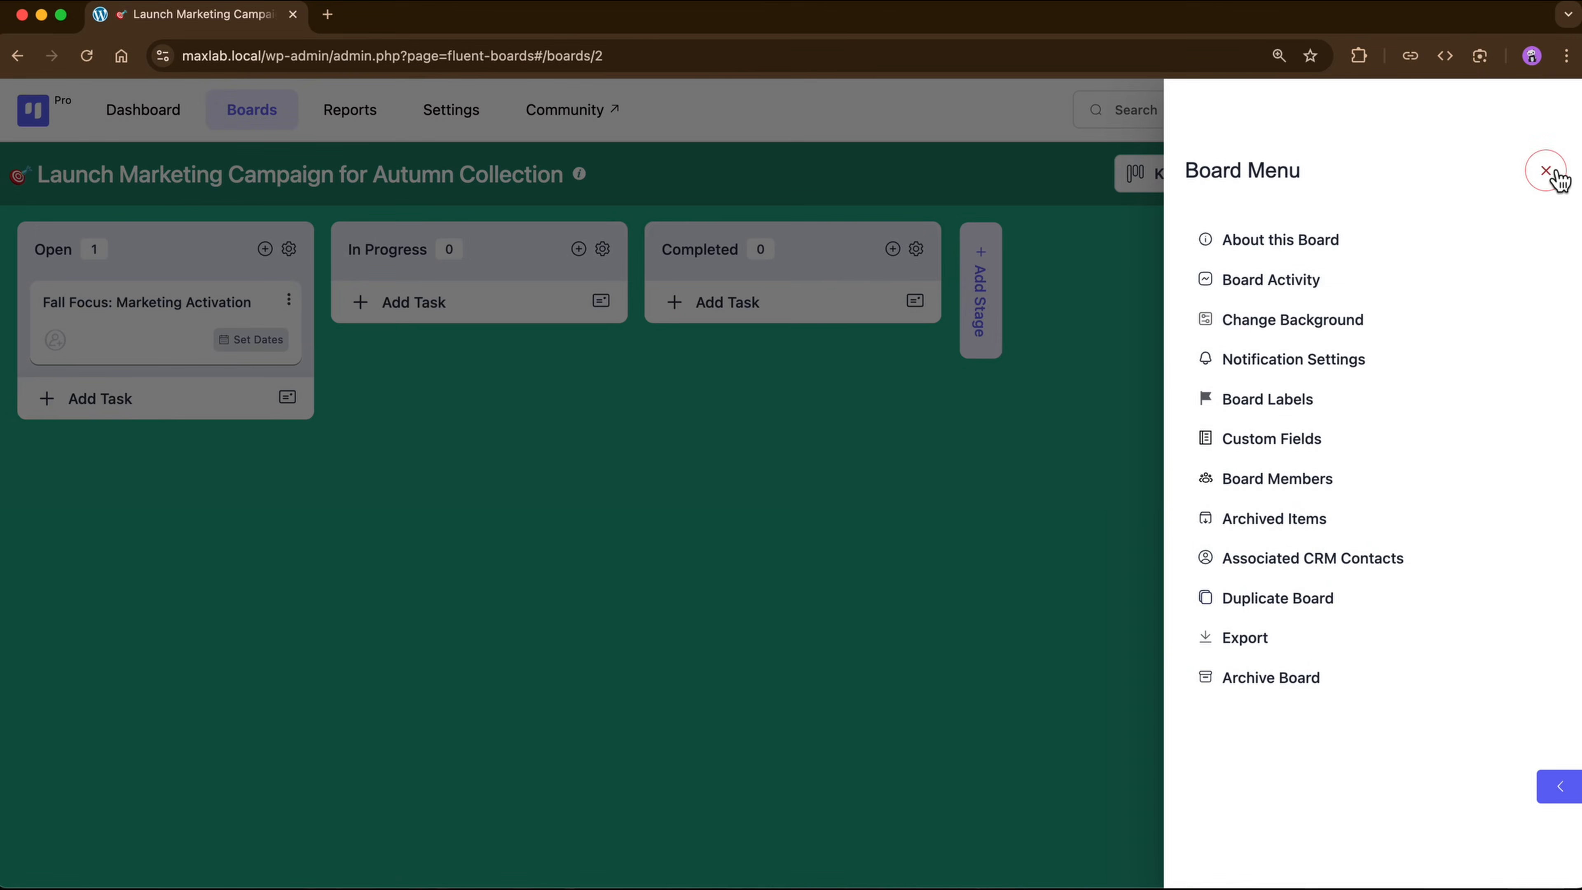
{"action": "left_click", "coordinate": [1270, 523]}
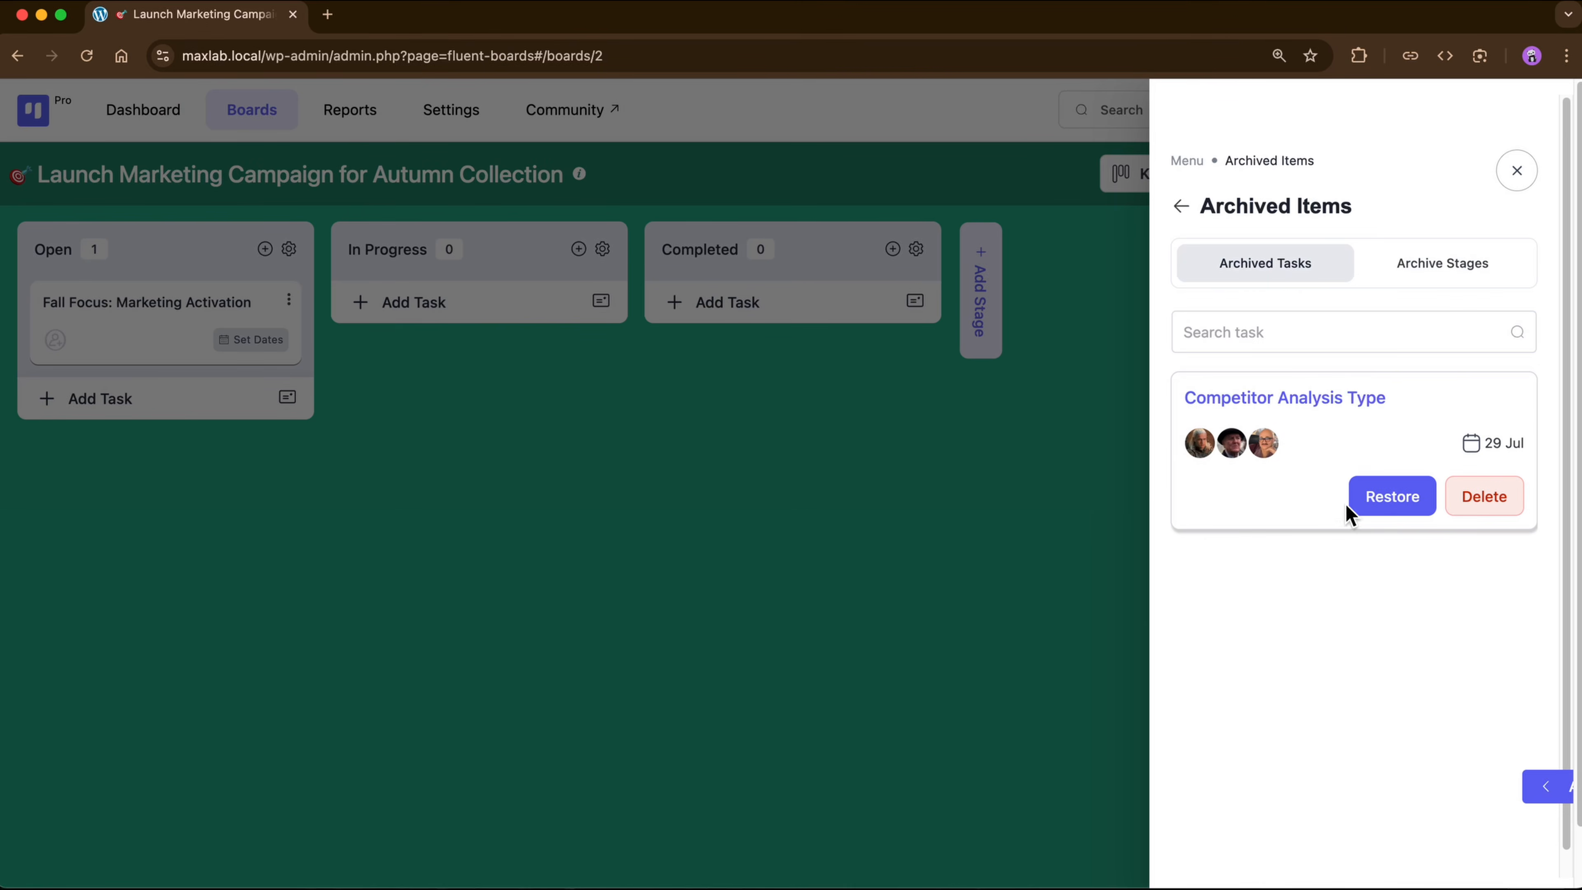
{"action": "left_click", "coordinate": [1394, 495]}
{"action": "left_click", "coordinate": [993, 547]}
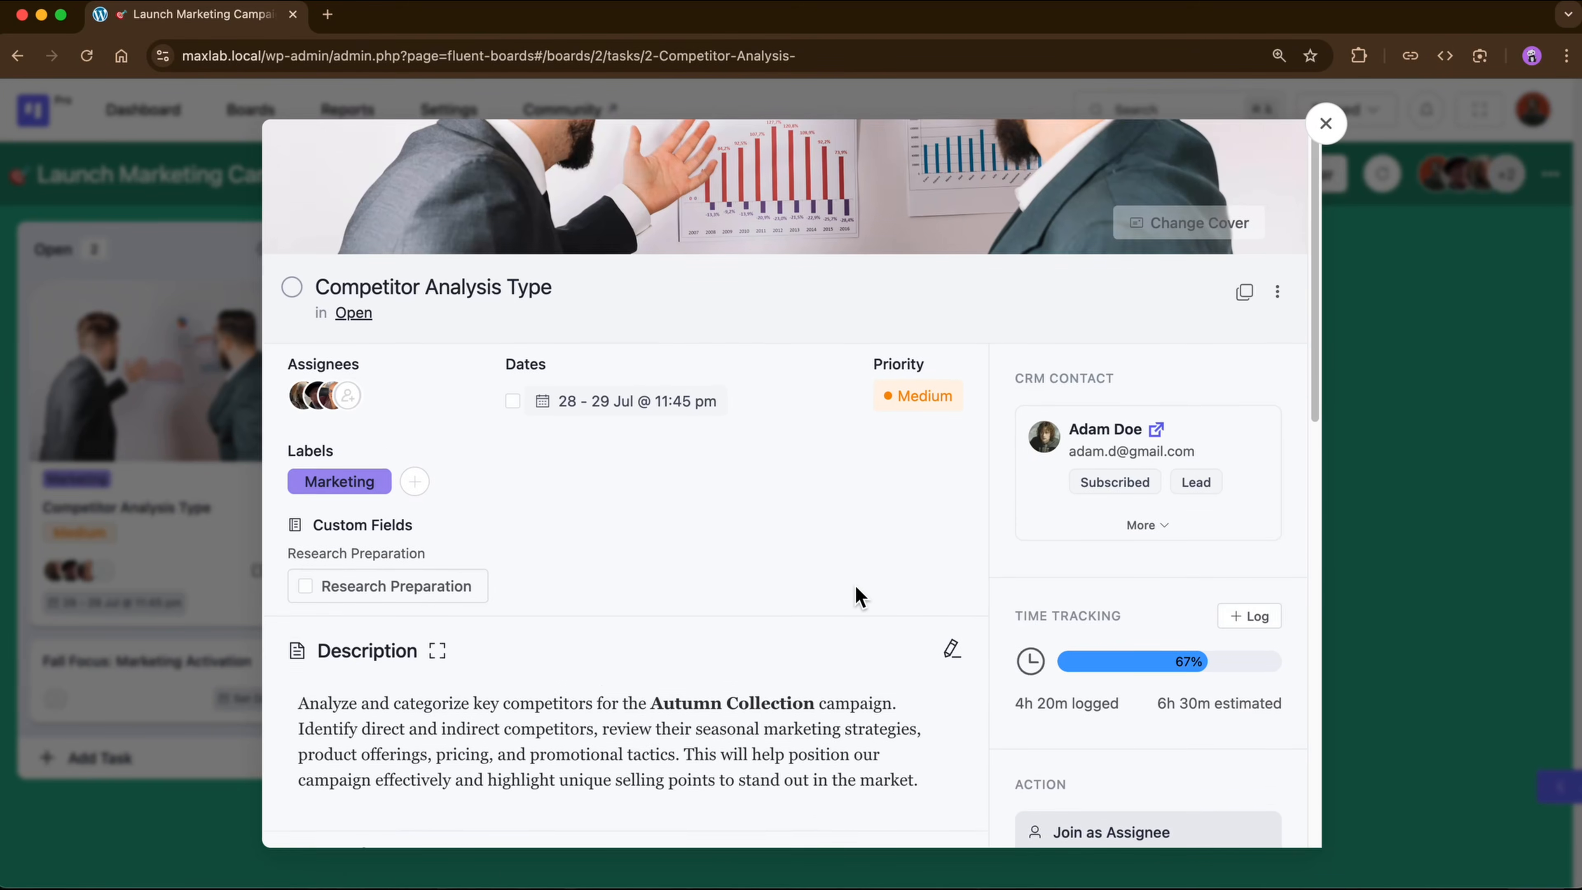
Step: Save a reply beginning "Sounds good," to the newest comment on the Competitor Analysis Type task
{"action": "scroll", "coordinate": [855, 587], "scroll_direction": "down", "scroll_amount": 15}
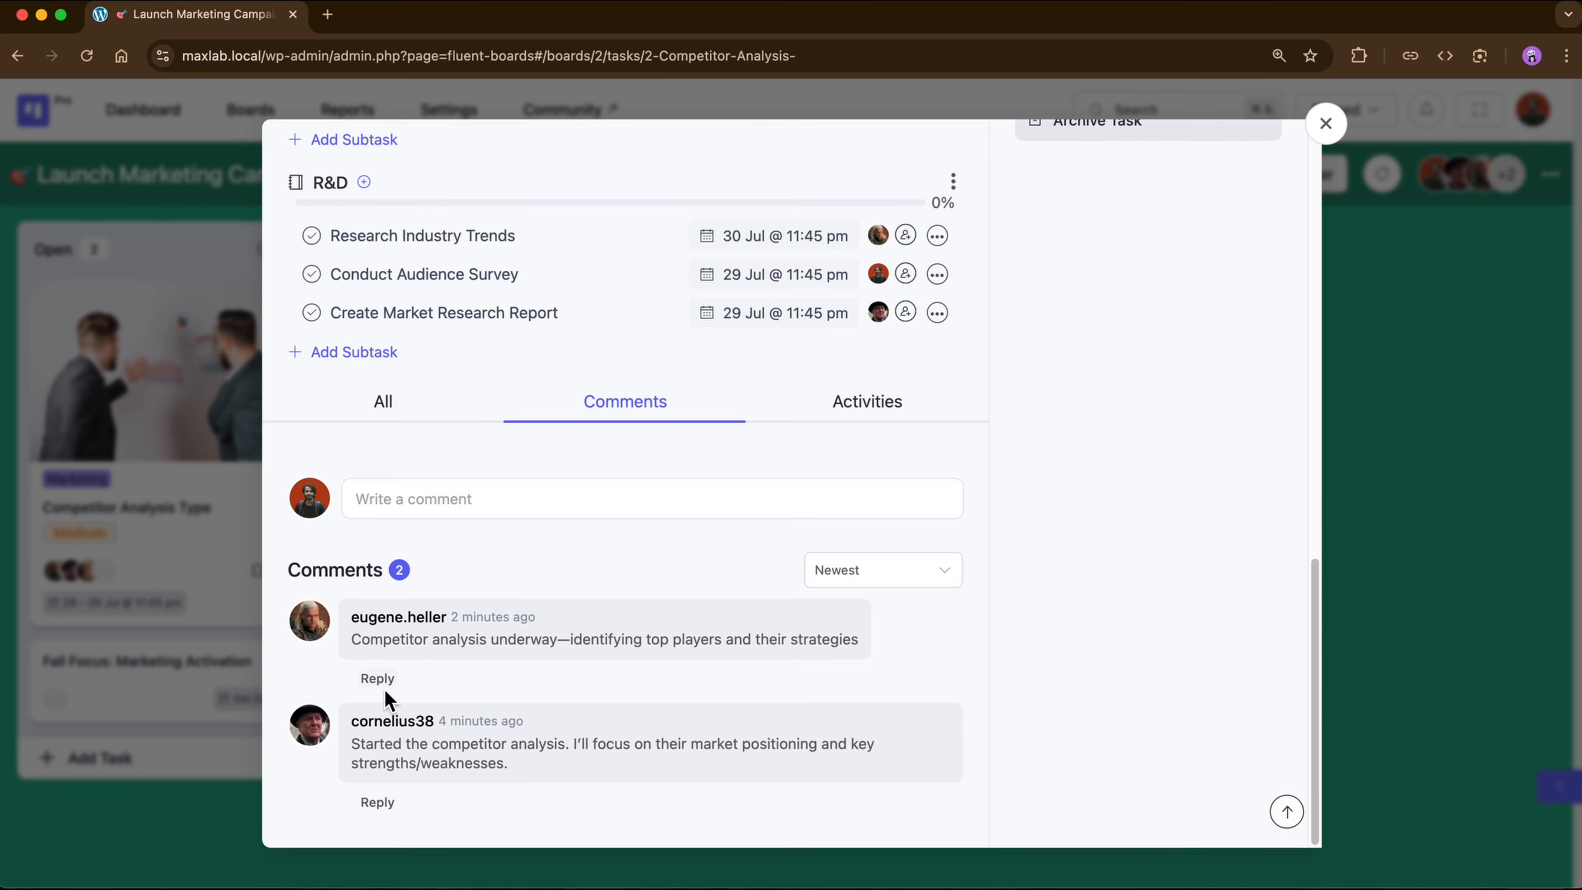
{"action": "left_click", "coordinate": [387, 684]}
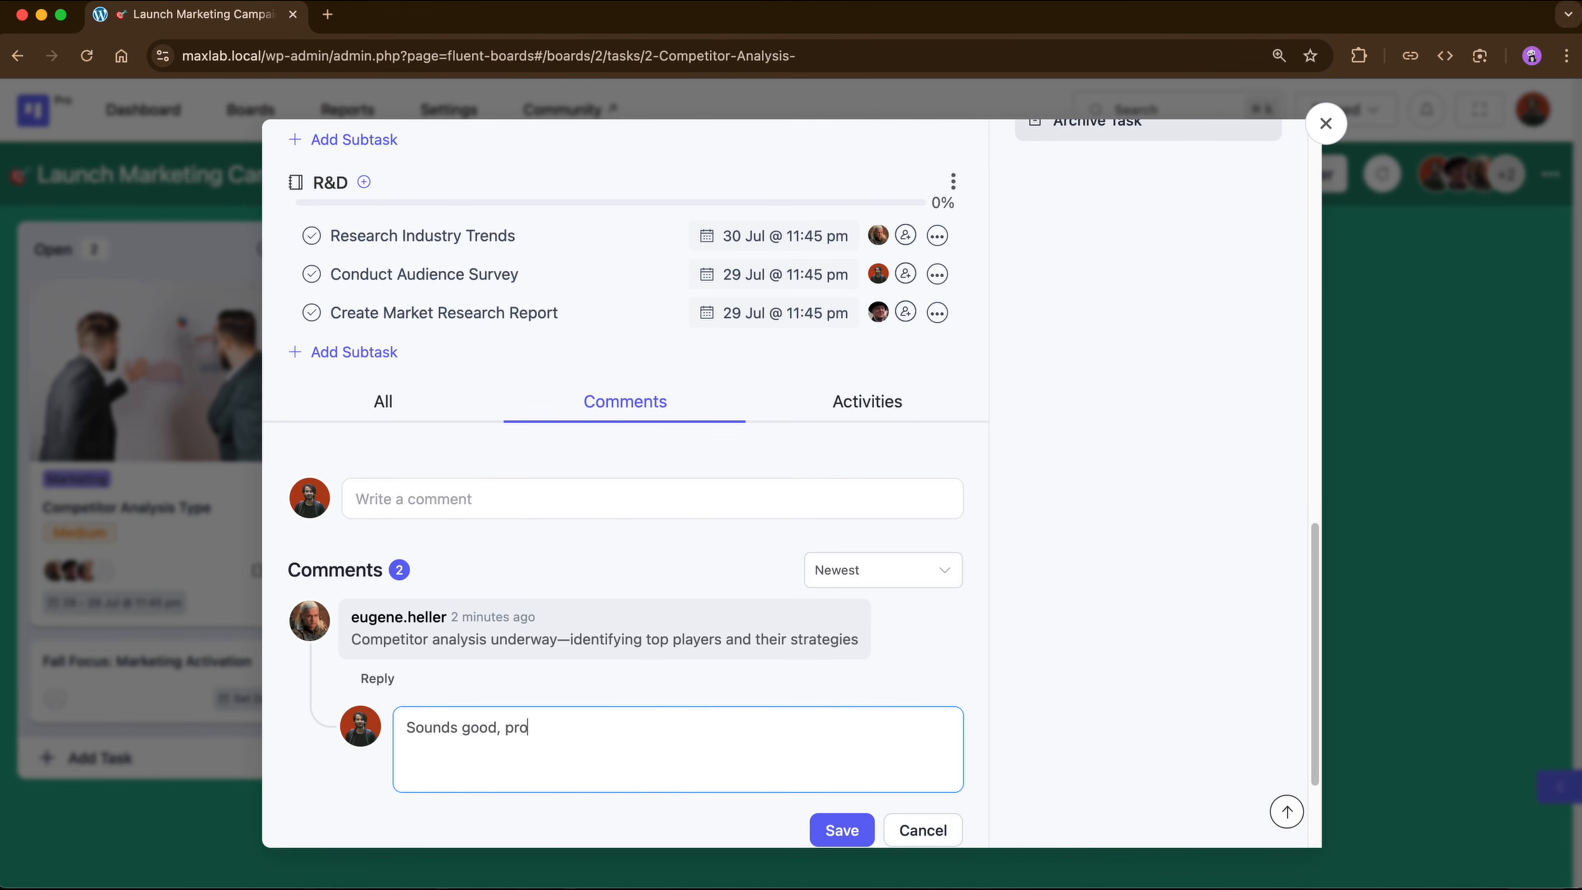
{"action": "scroll", "coordinate": [642, 666], "scroll_direction": "down", "scroll_amount": 3}
{"action": "left_click", "coordinate": [833, 676]}
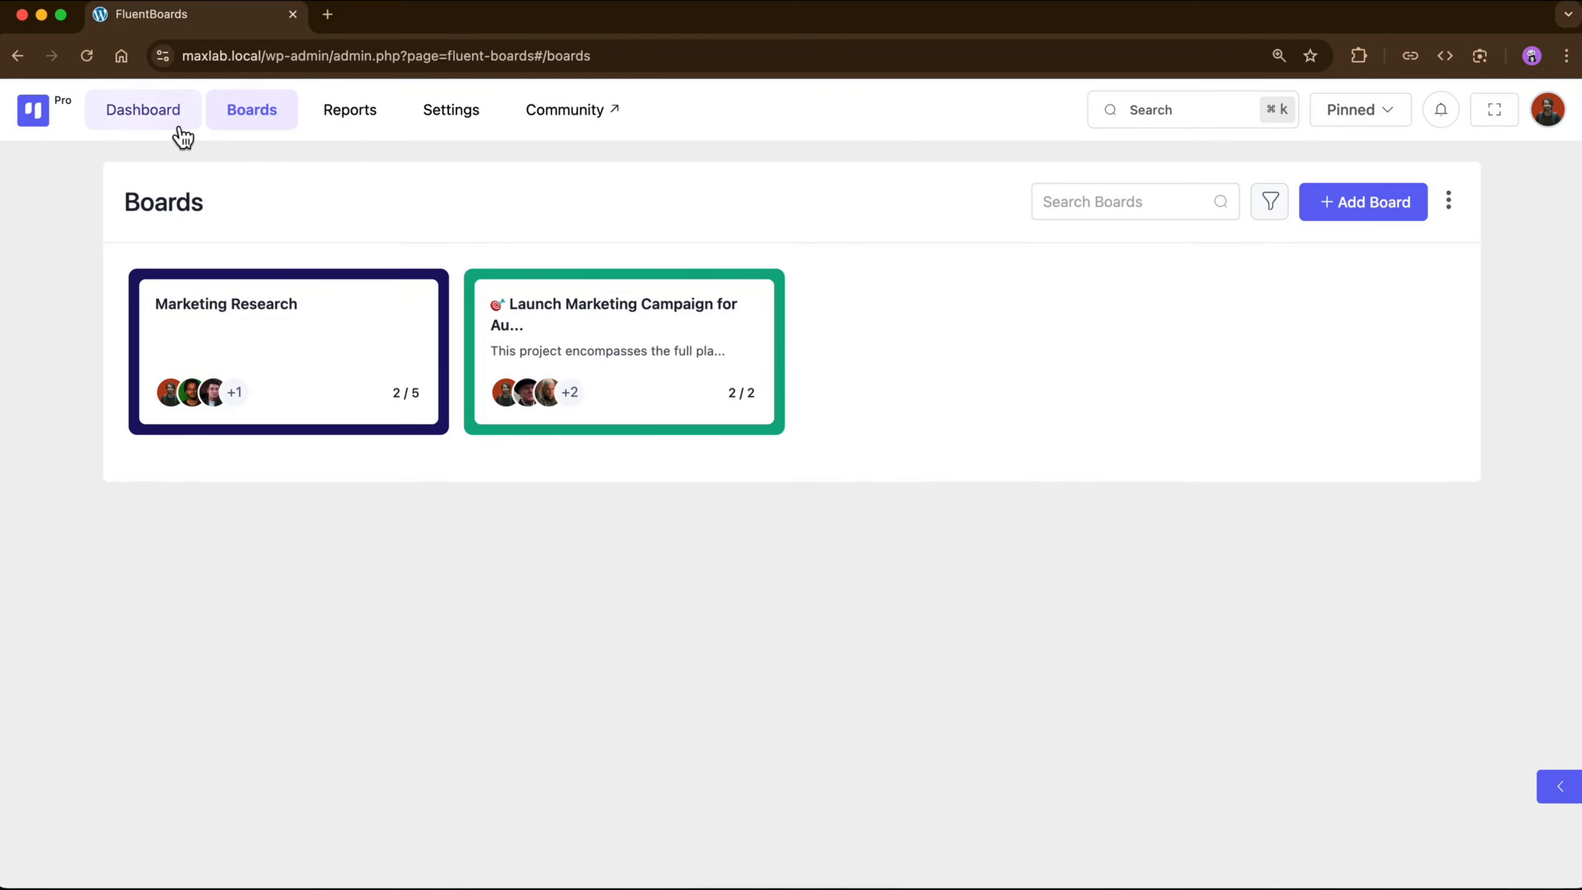
Step: Review the upcoming, other and completed tasks under My Tasks on the dashboard
{"action": "left_click", "coordinate": [169, 125]}
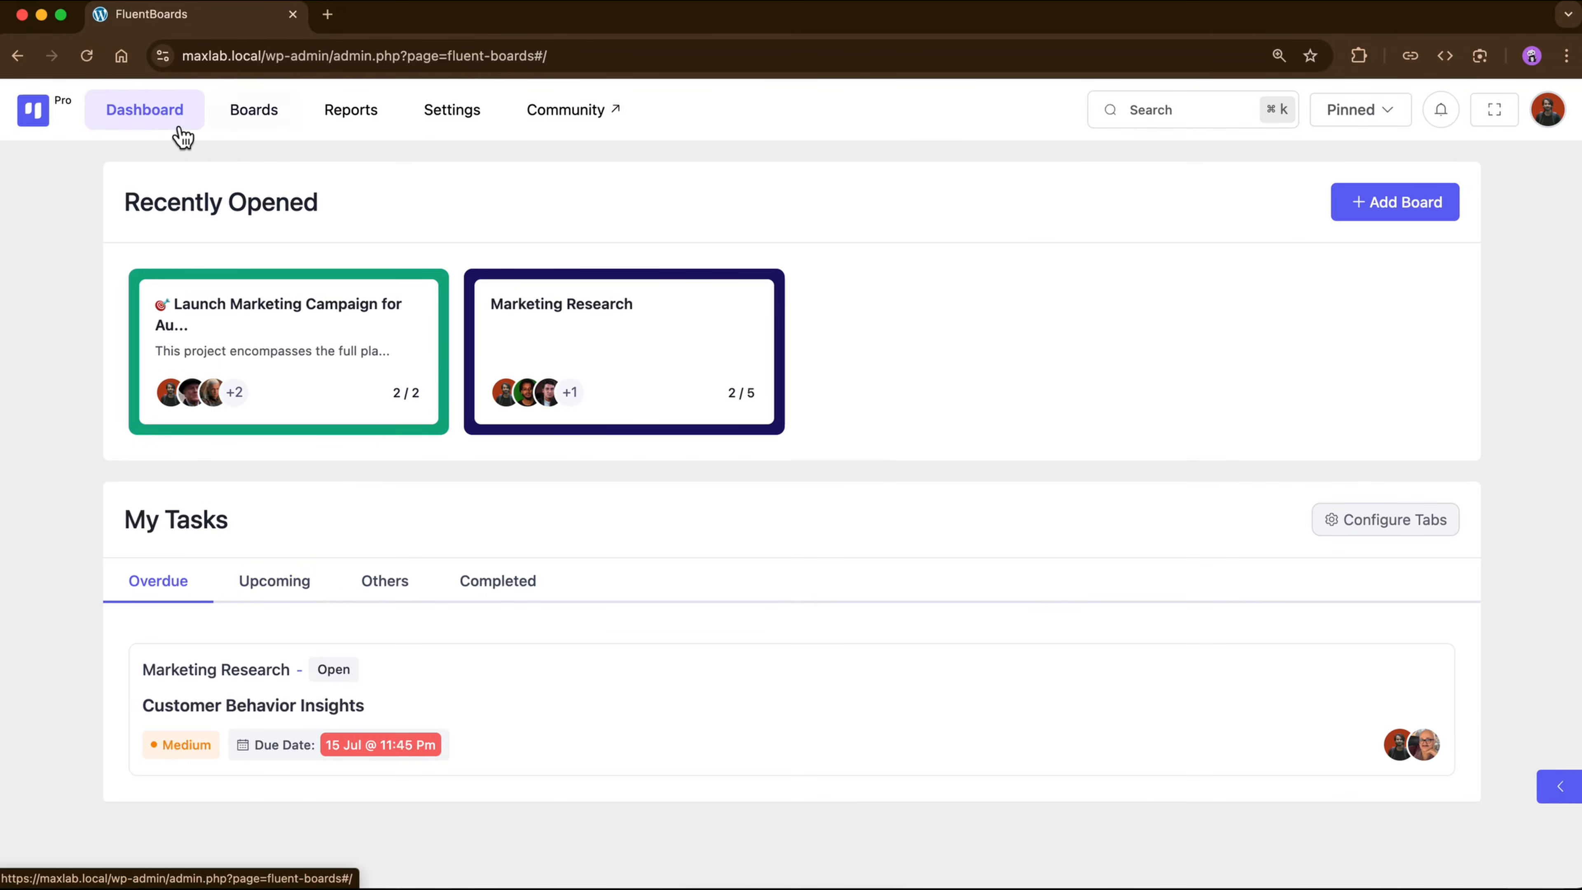
{"action": "left_click", "coordinate": [307, 604]}
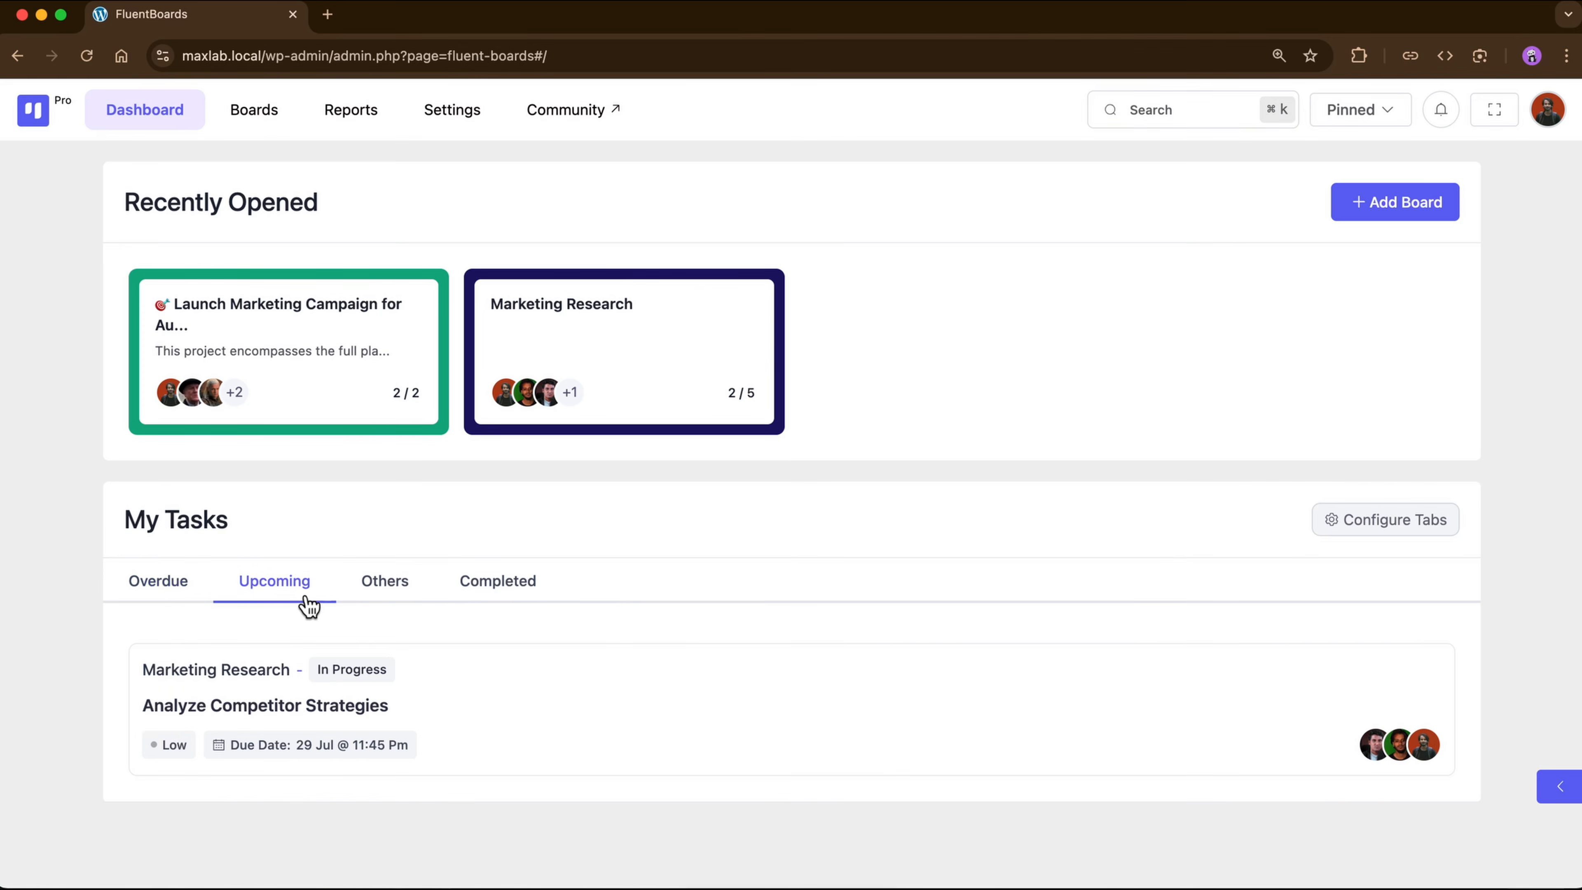
{"action": "left_click", "coordinate": [390, 602]}
{"action": "left_click", "coordinate": [487, 599]}
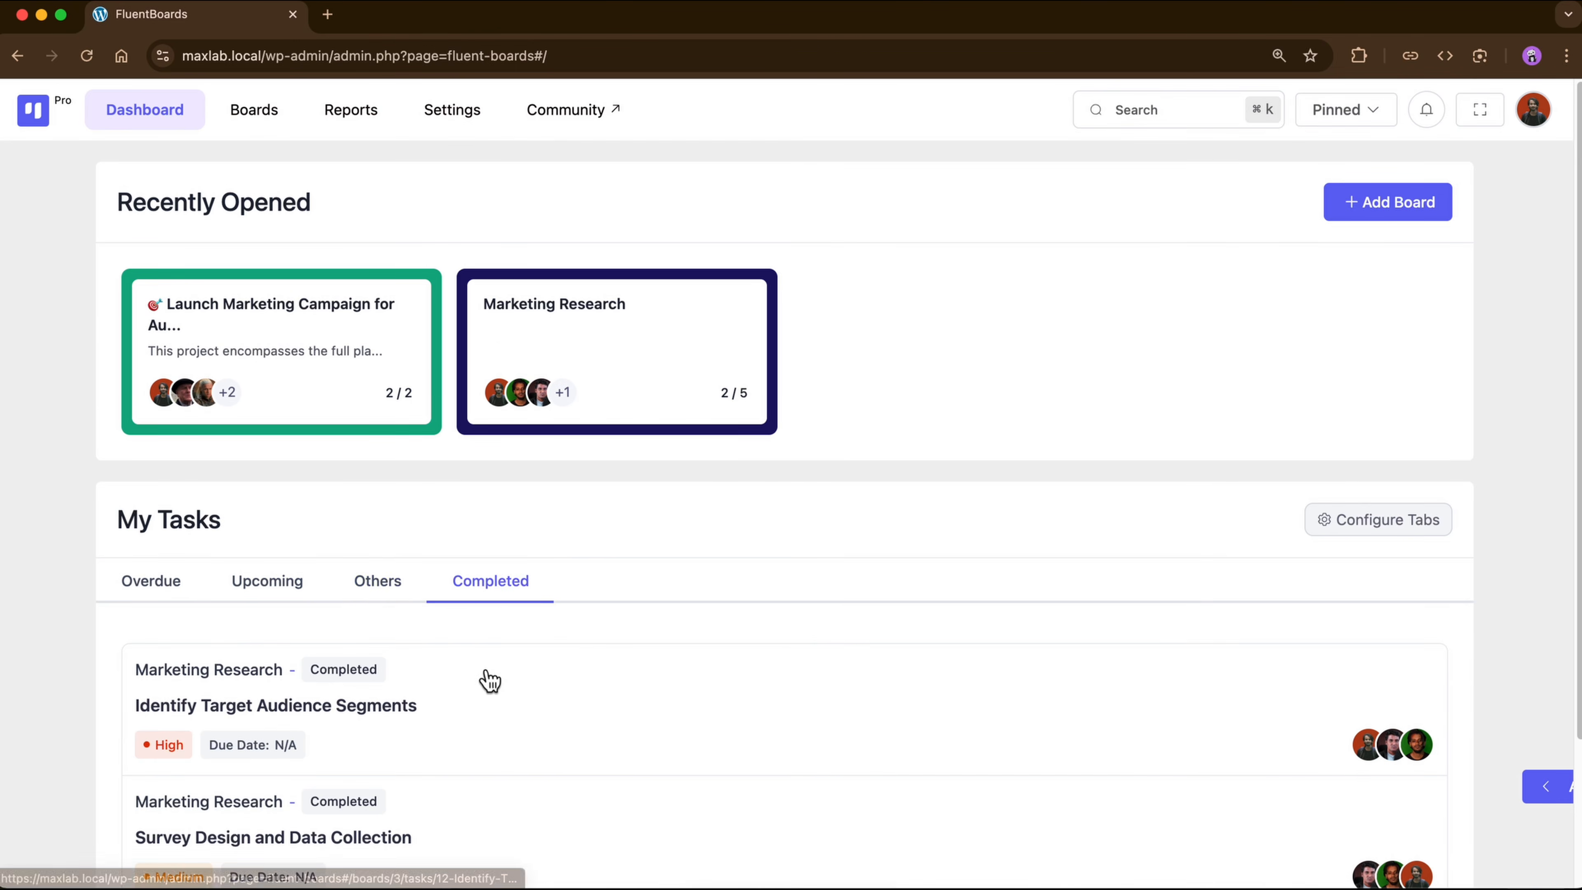
{"action": "scroll", "coordinate": [490, 681], "scroll_direction": "down", "scroll_amount": 3}
{"action": "scroll", "coordinate": [490, 681], "scroll_direction": "up", "scroll_amount": 3}
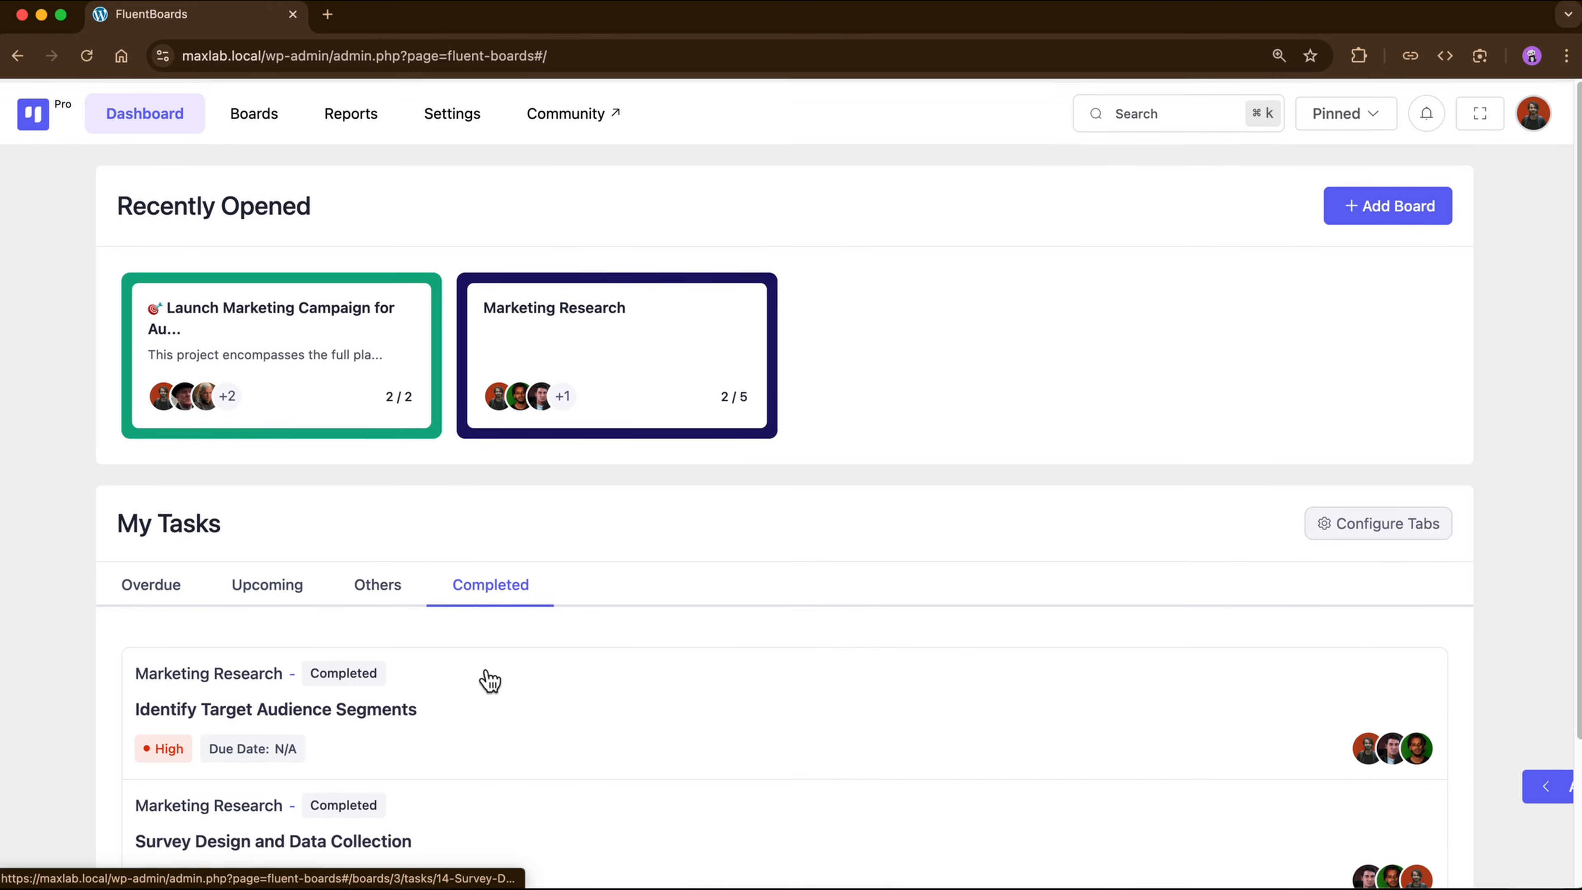
Step: Configure the My Tasks tabs by moving Others above Upcoming and hiding Others, and save the configuration
{"action": "left_click", "coordinate": [1410, 531]}
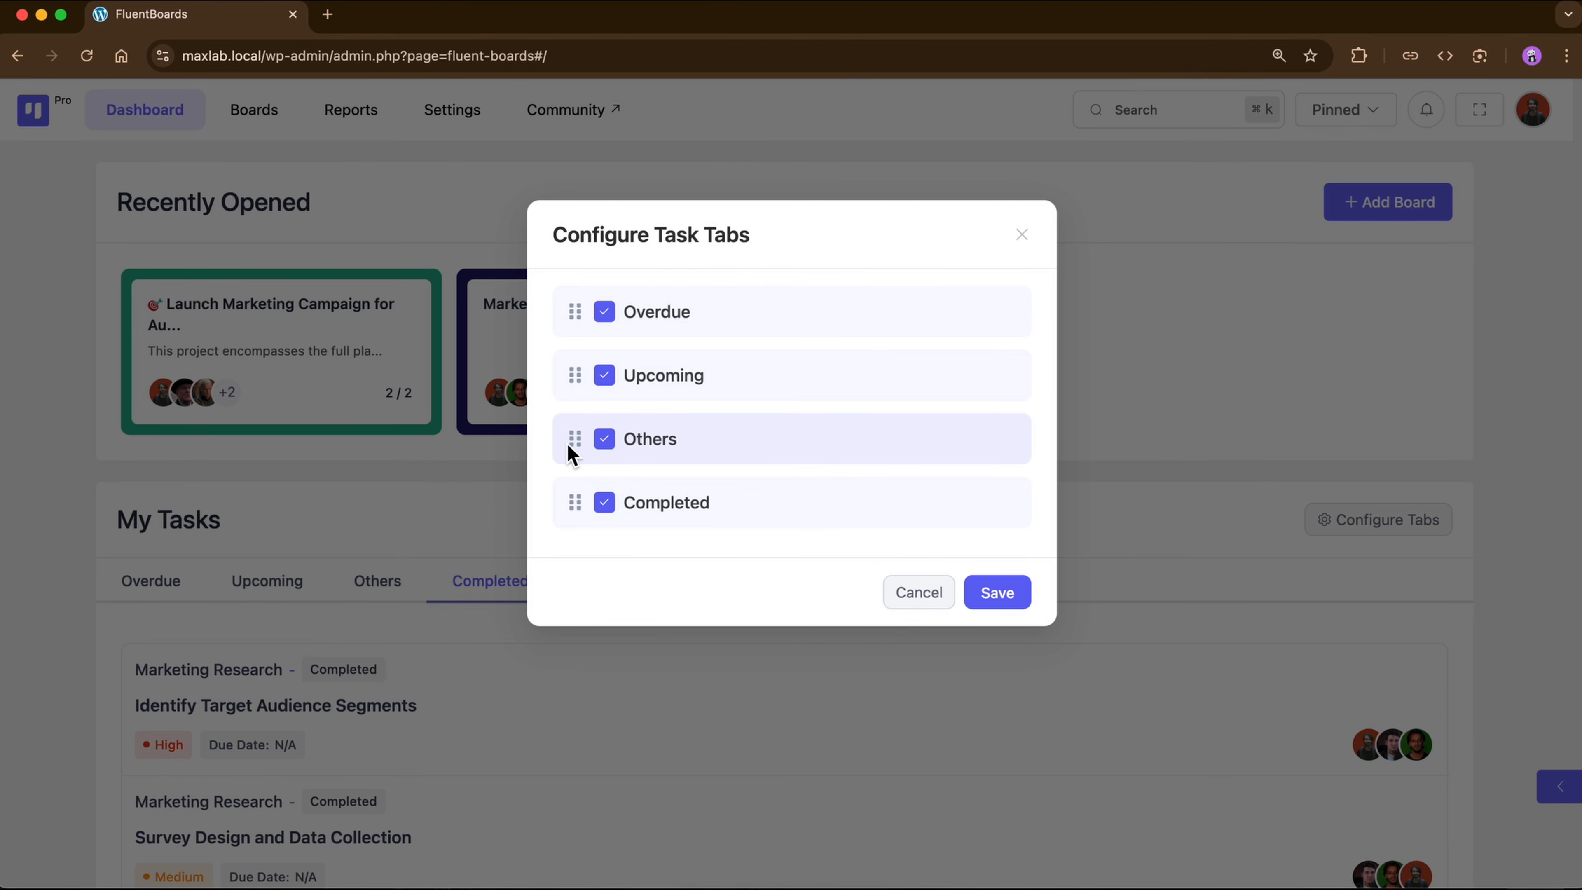
{"action": "left_click_drag", "start_coordinate": [572, 419], "coordinate": [579, 361]}
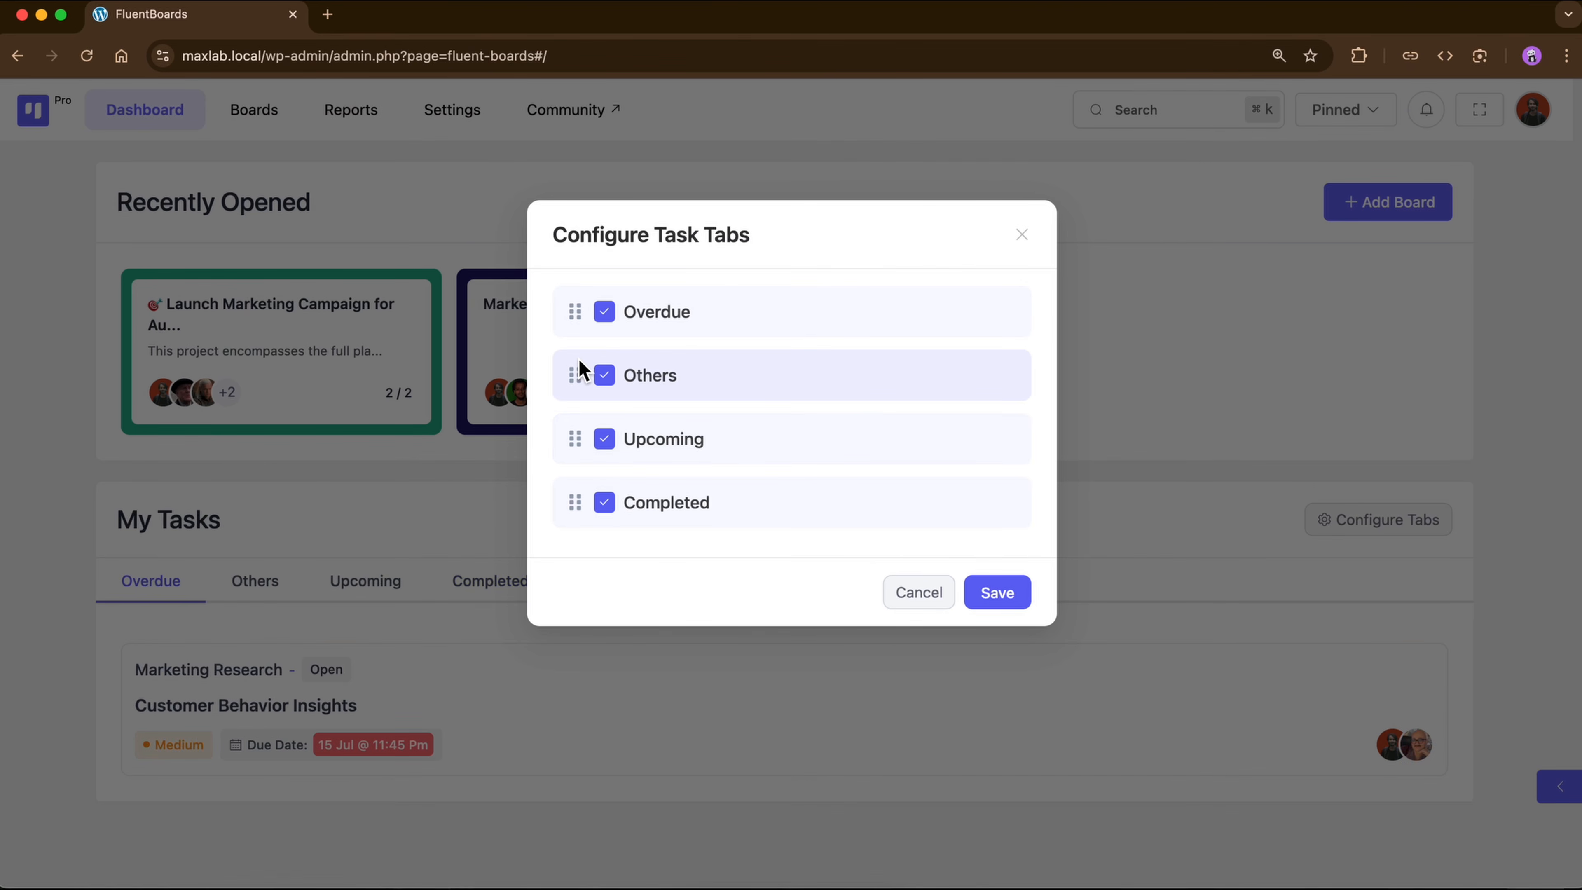
{"action": "left_click", "coordinate": [614, 384]}
{"action": "left_click", "coordinate": [995, 595]}
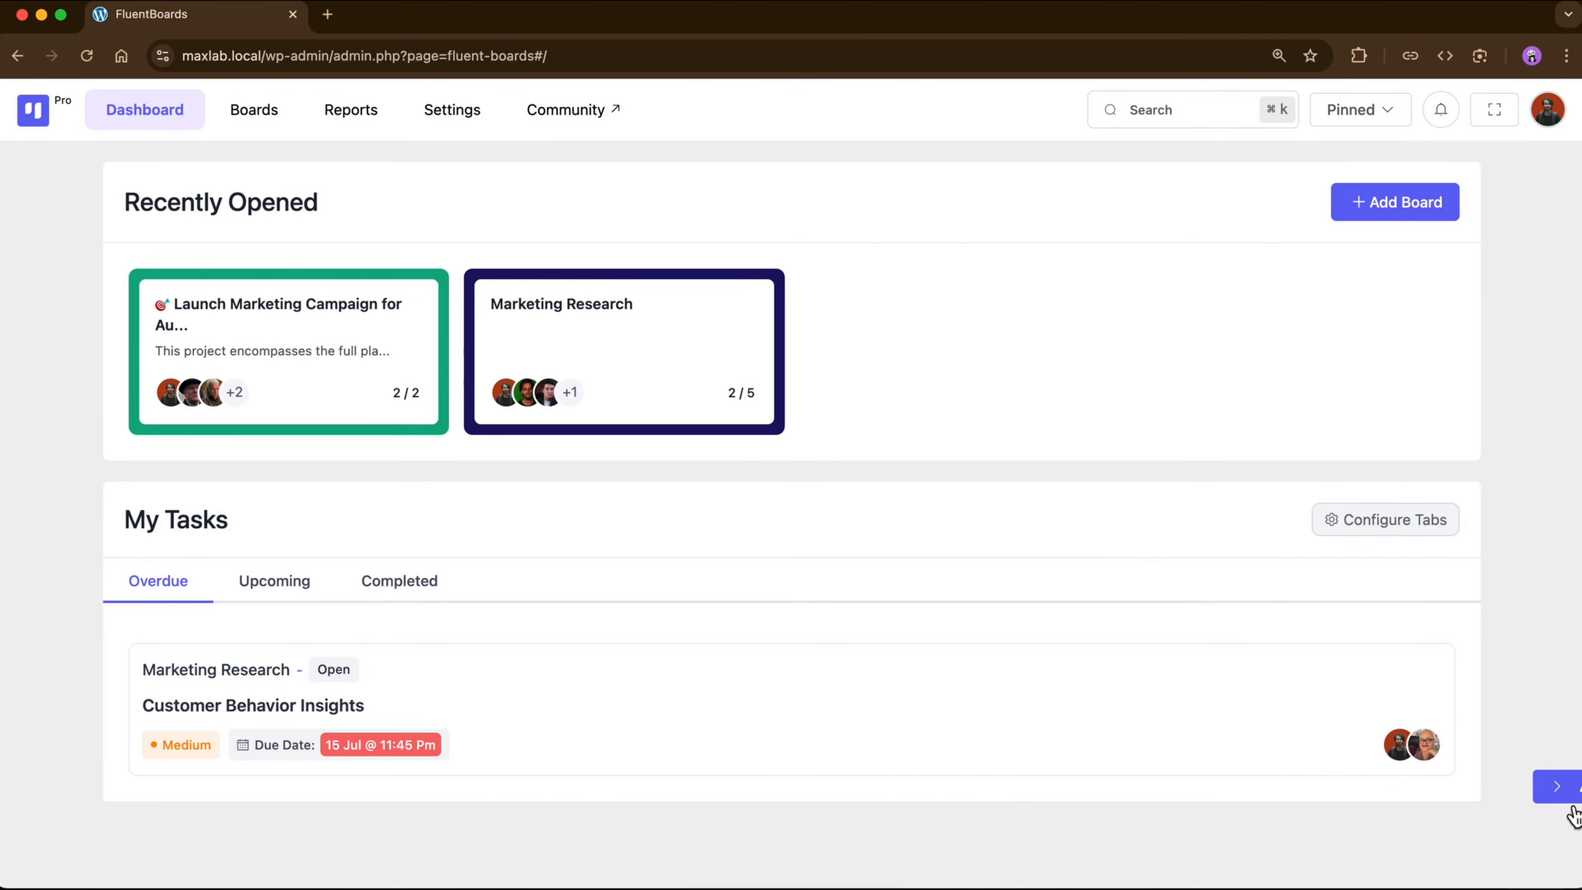
Step: Start a new task titled "Evaluate Marketing Channels" from the dashboard and assign it to the Marketing Research board
{"action": "left_click", "coordinate": [1565, 800]}
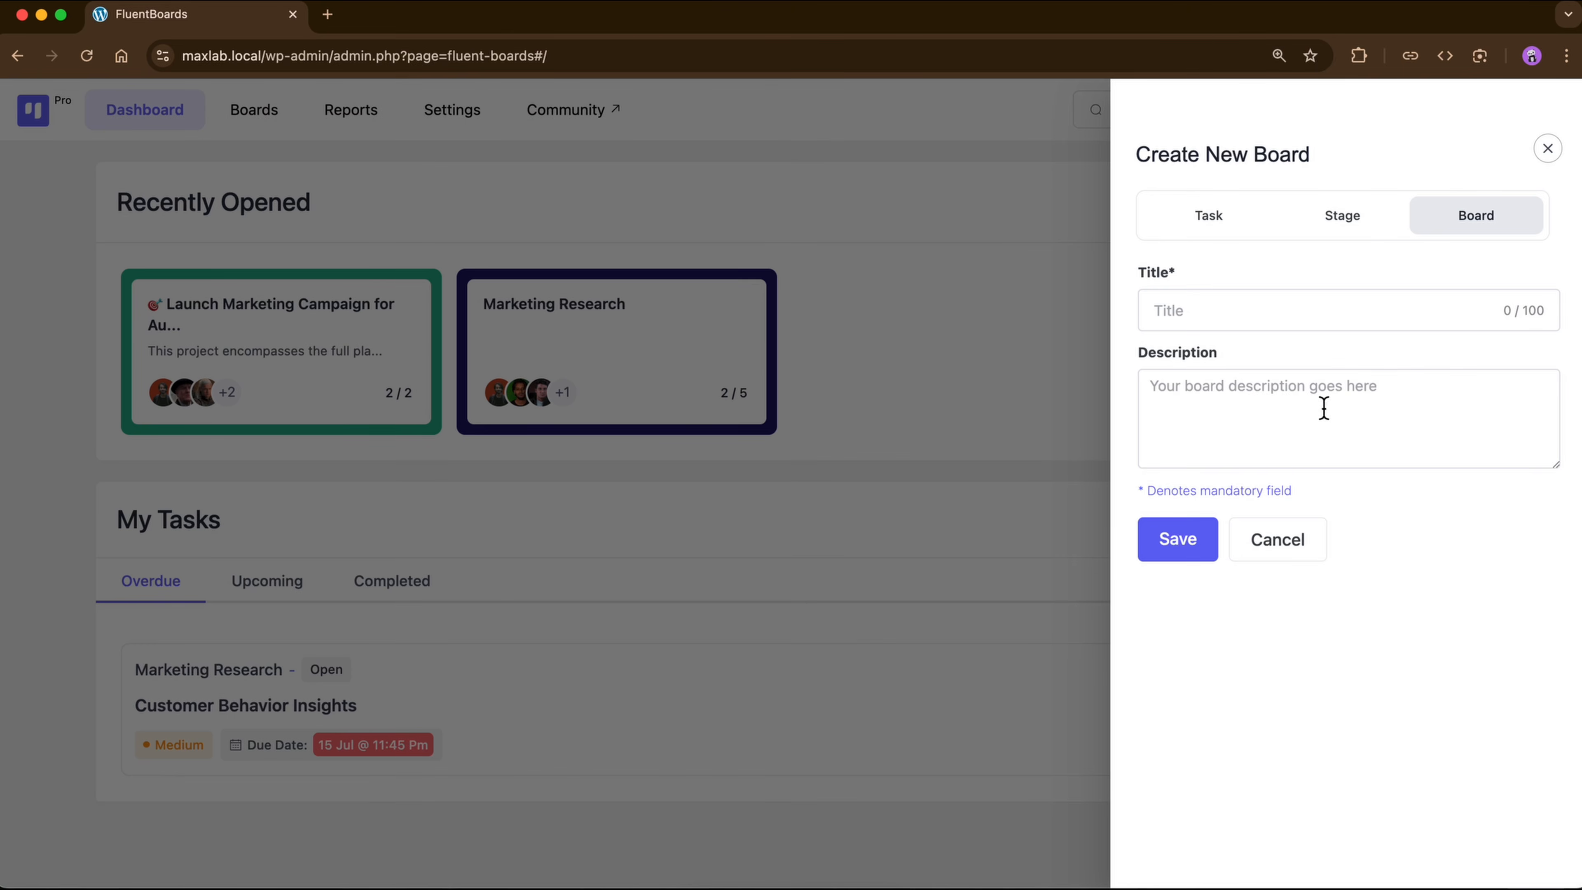
{"action": "left_click", "coordinate": [1361, 228]}
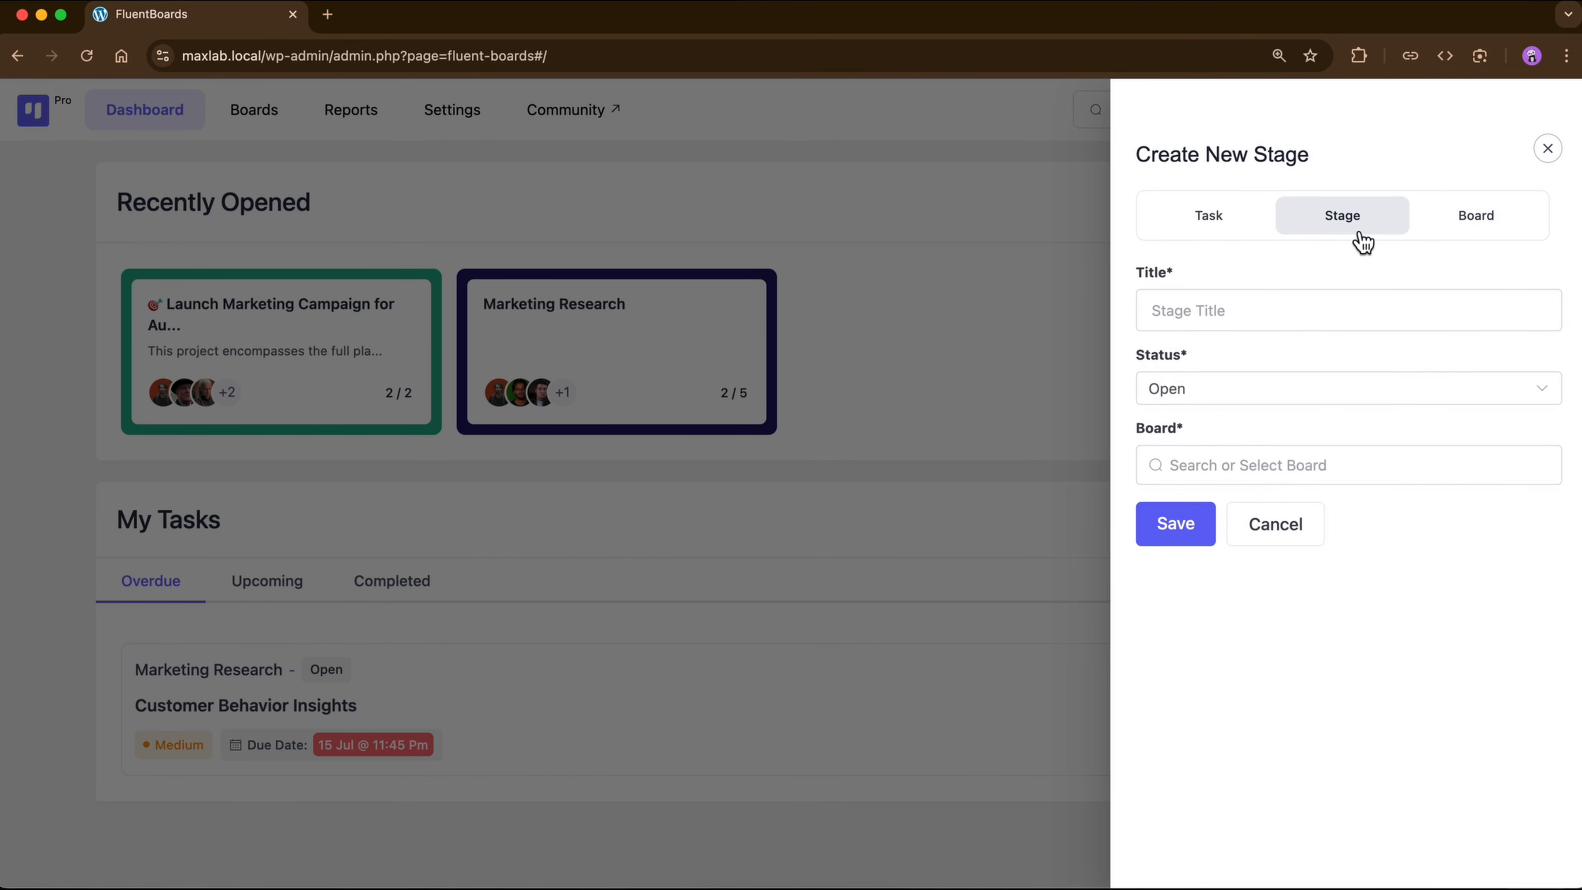
{"action": "left_click", "coordinate": [1208, 218]}
{"action": "type", "text": "Evaluate Marketing Channels"}
{"action": "left_click", "coordinate": [1235, 389]}
{"action": "left_click", "coordinate": [1231, 480]}
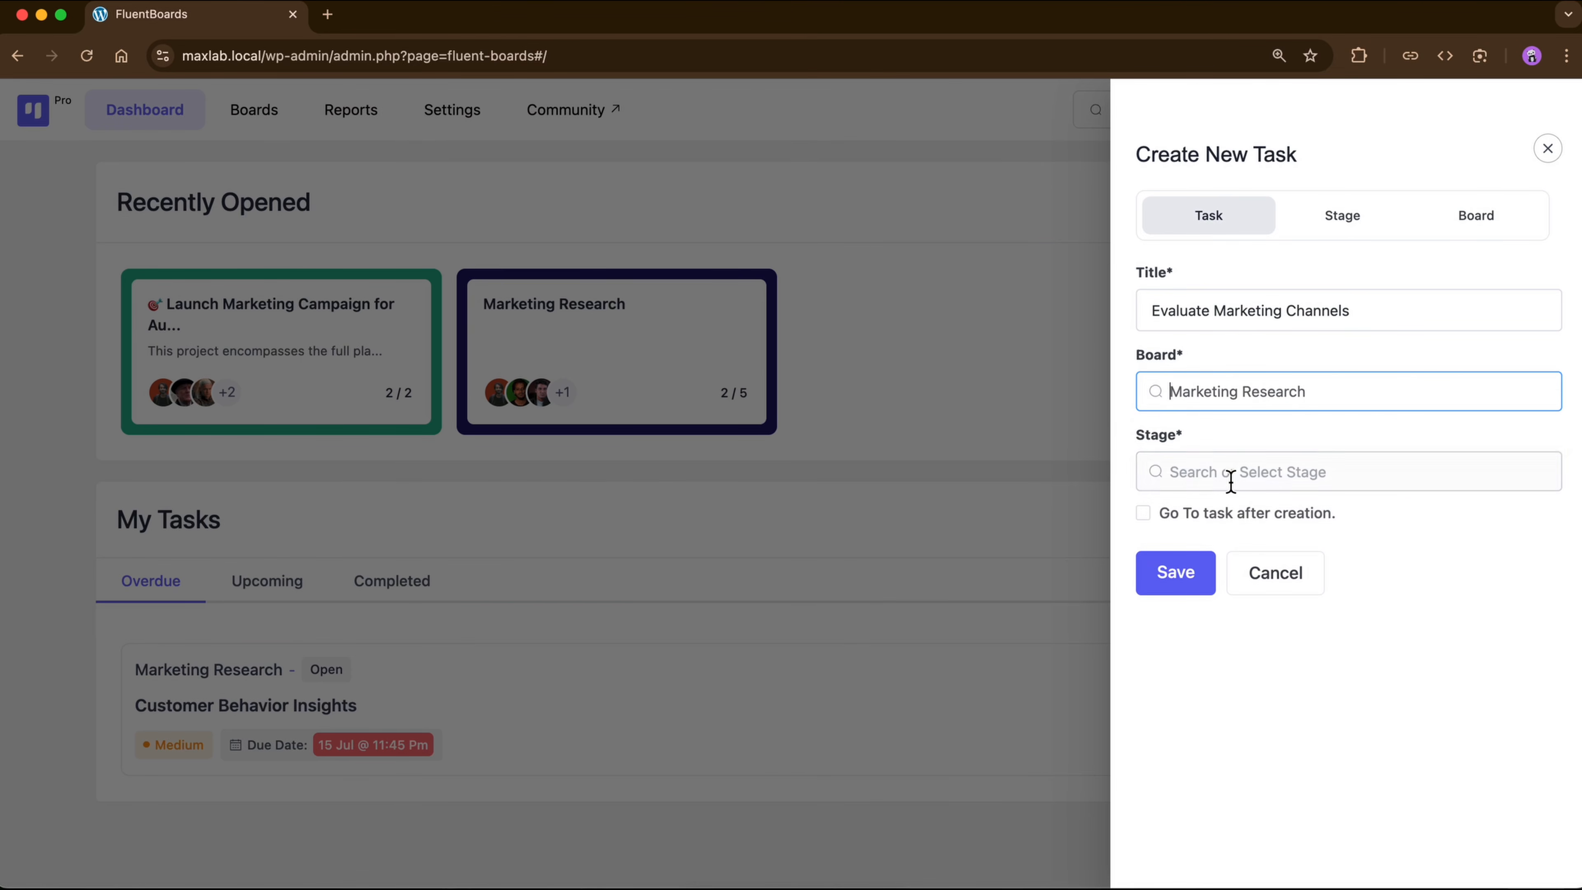
Step: Put the new task in the Open stage, enable going to the task after creation, and save it
{"action": "left_click", "coordinate": [1222, 473]}
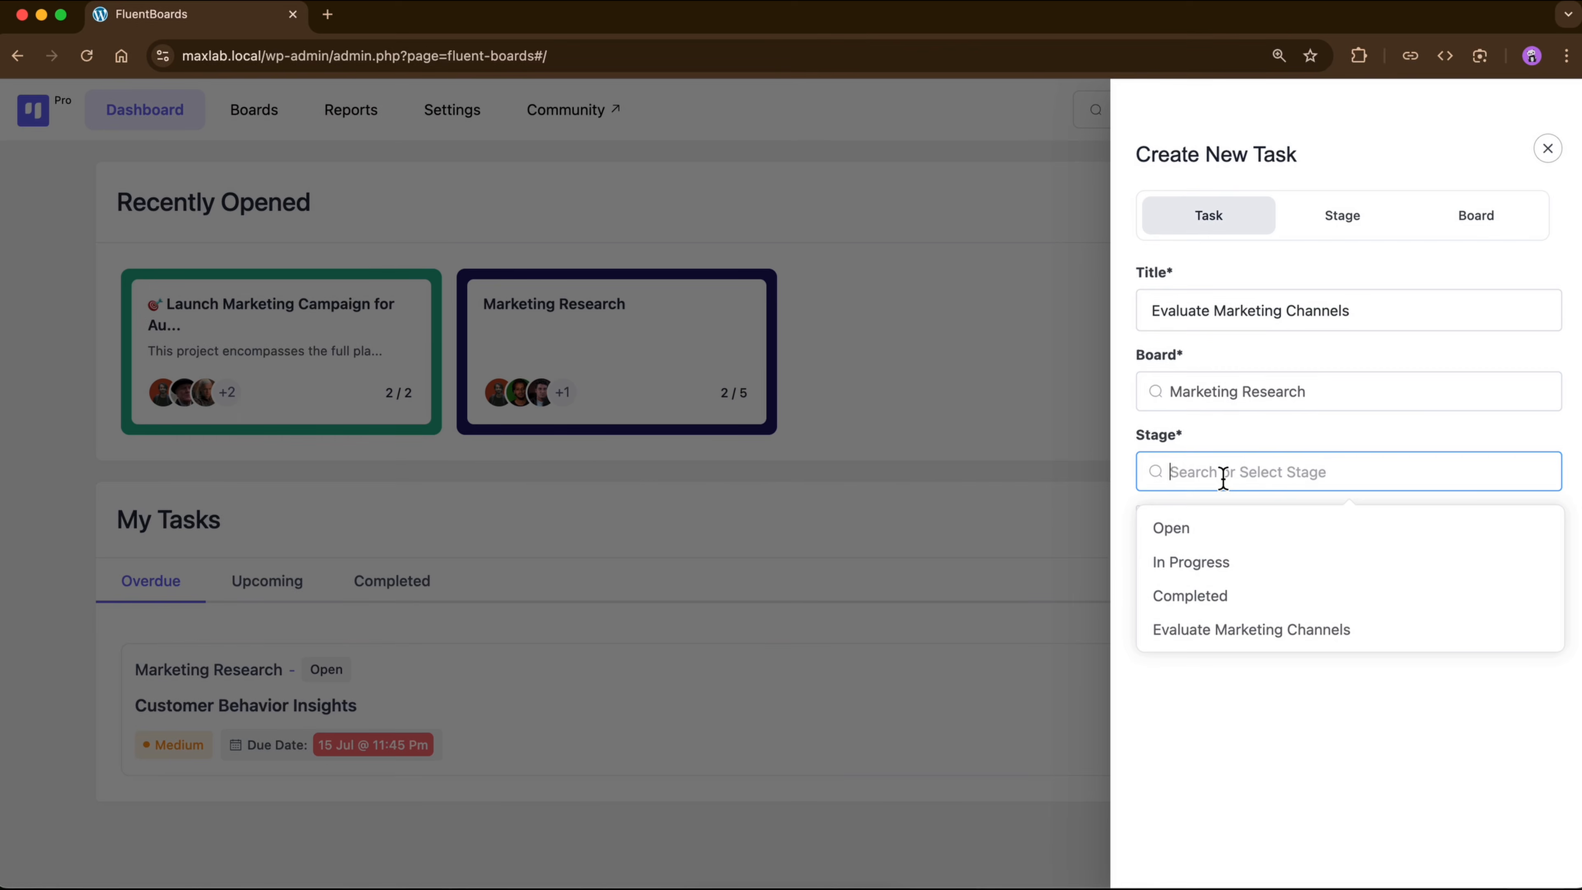
{"action": "left_click", "coordinate": [1222, 535]}
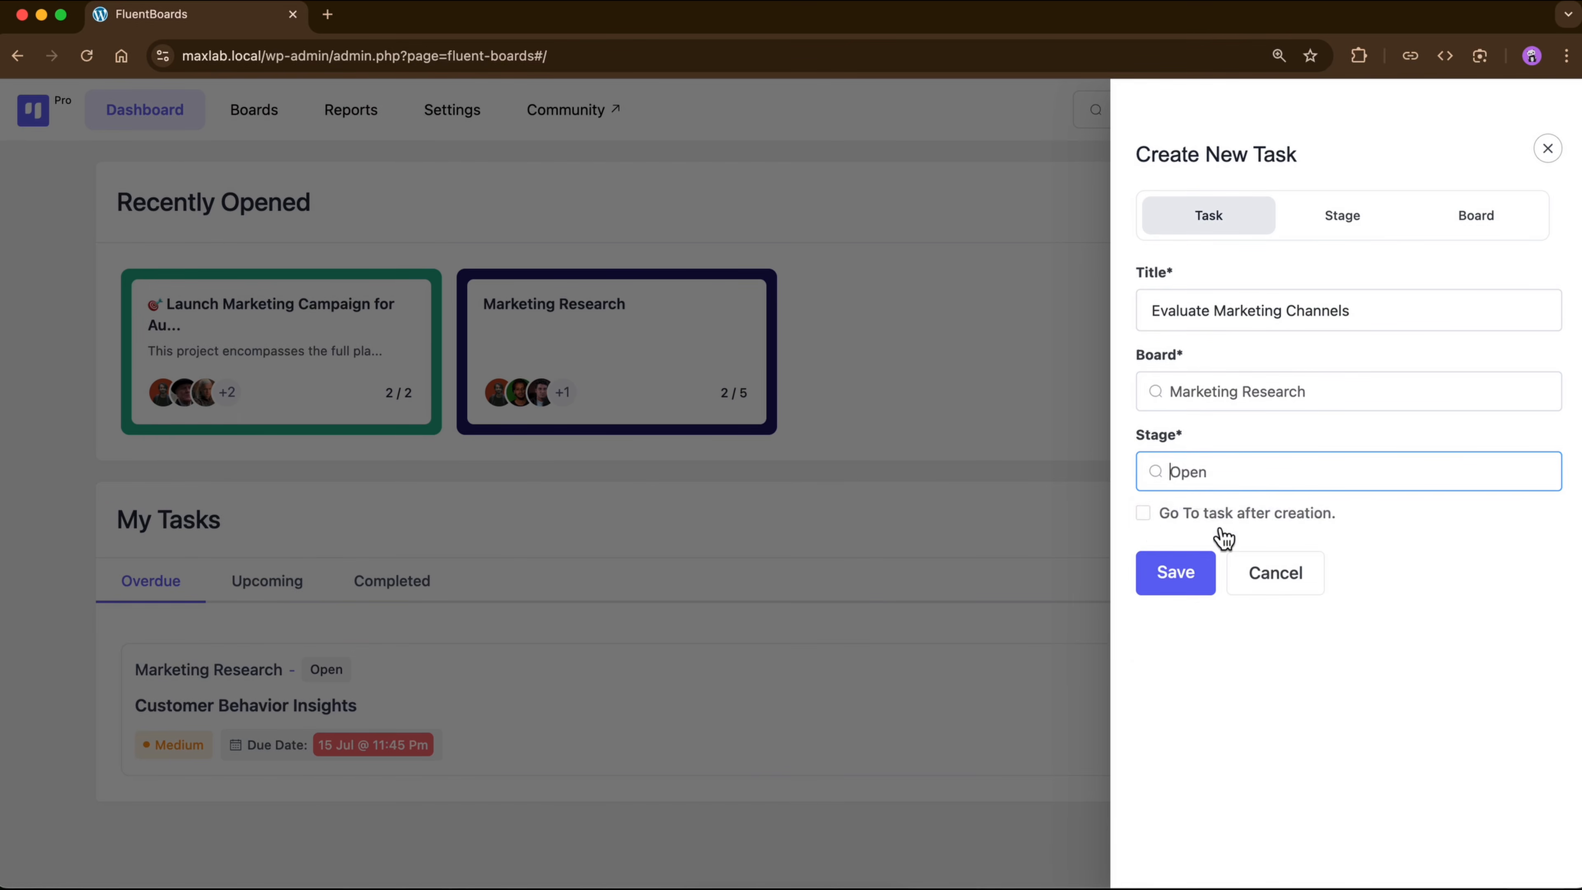
{"action": "left_click", "coordinate": [1150, 525]}
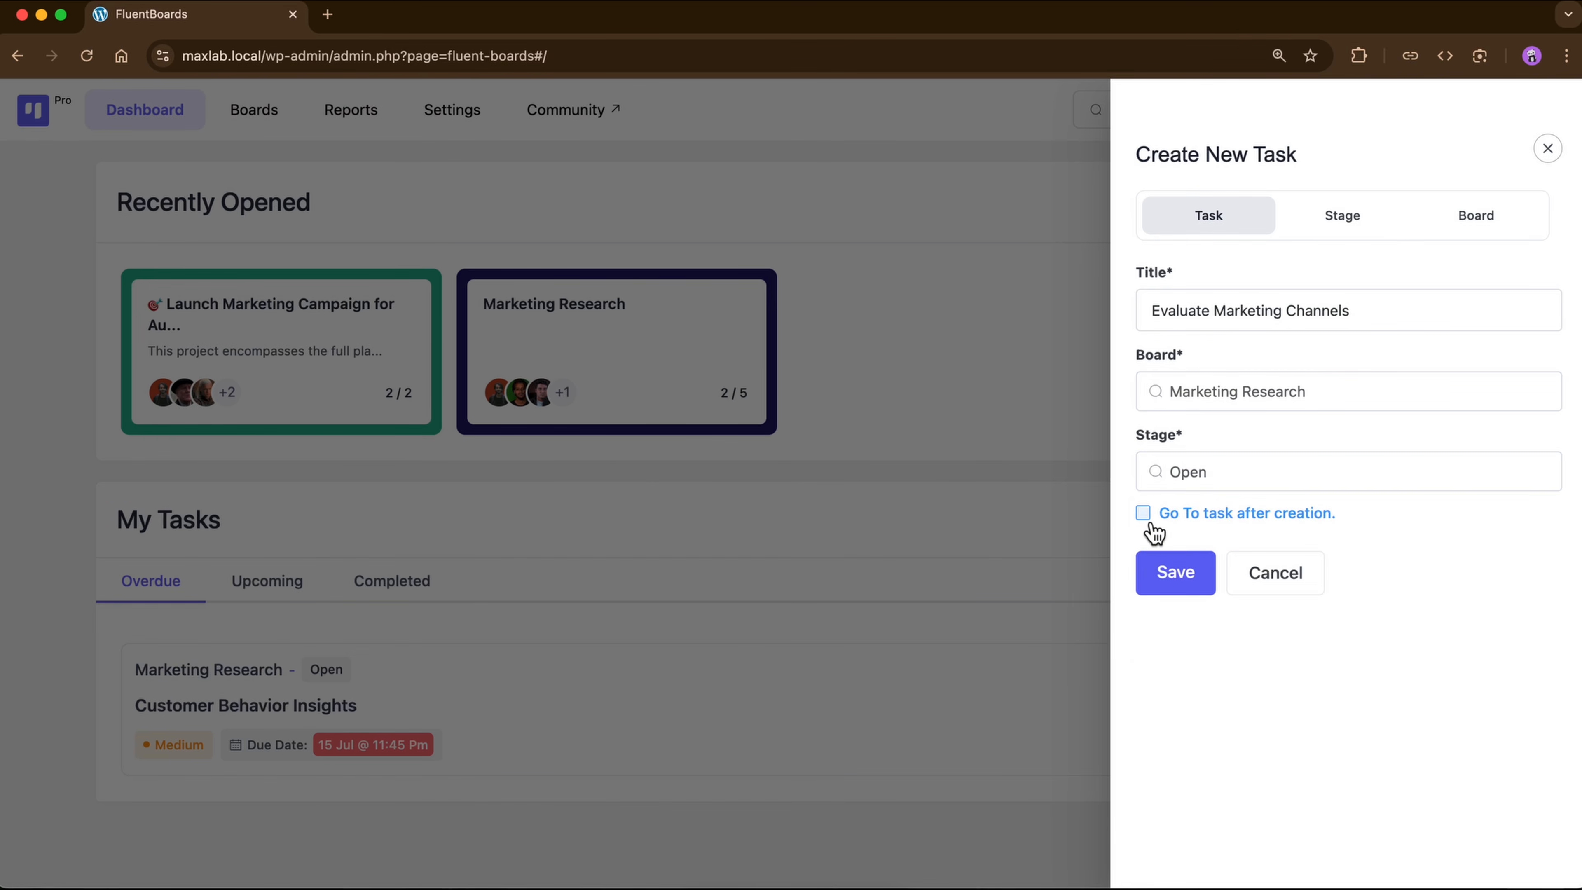
{"action": "left_click", "coordinate": [1206, 582]}
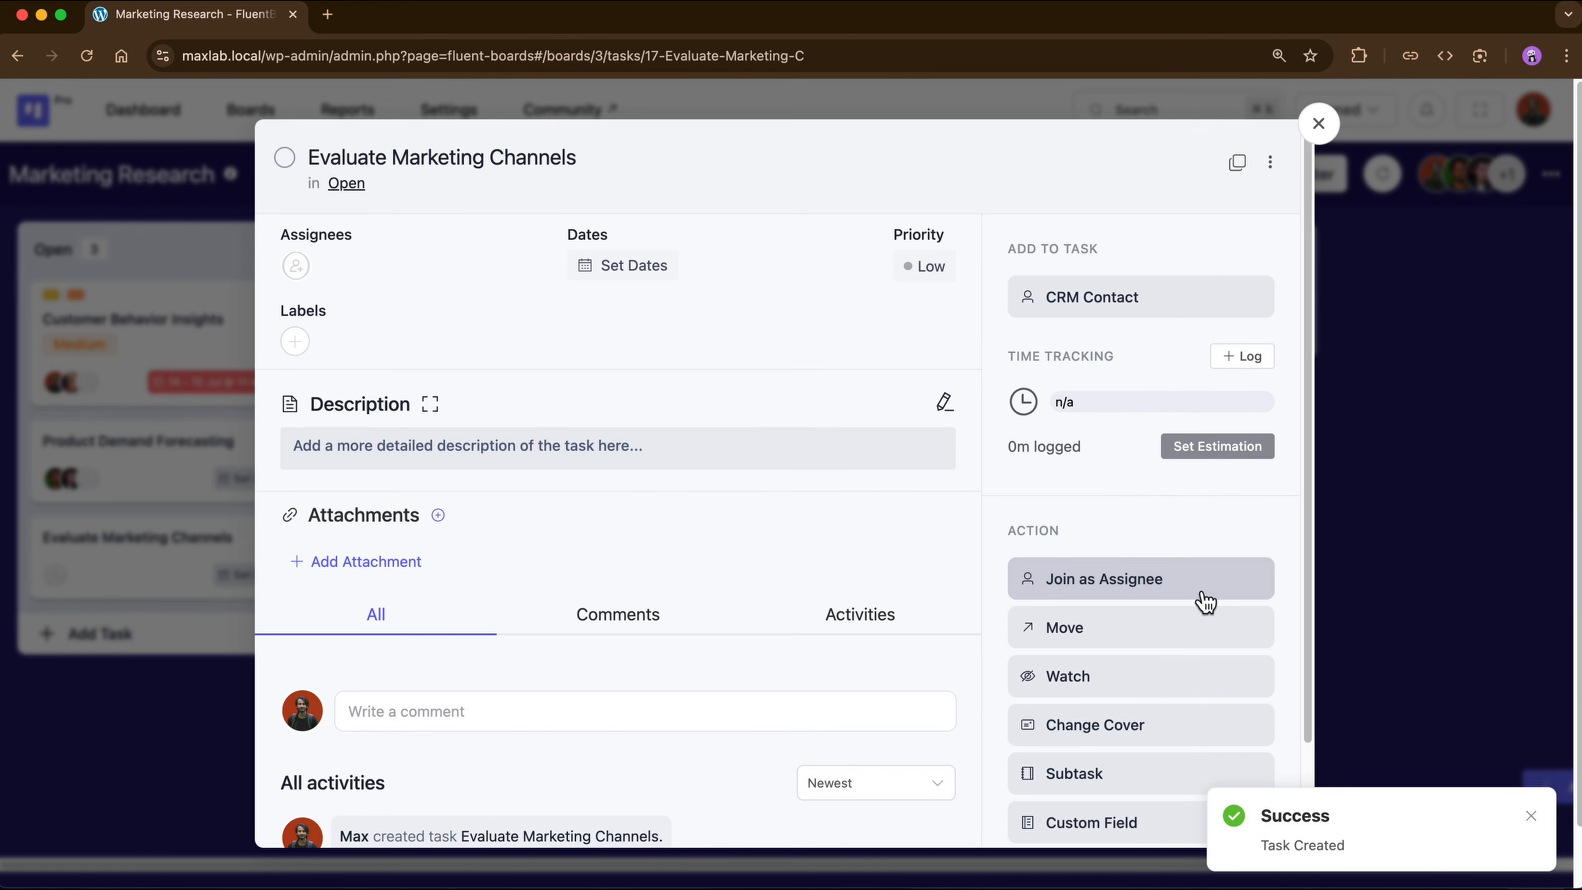
{"action": "scroll", "coordinate": [1204, 601], "scroll_direction": "down", "scroll_amount": 3}
{"action": "scroll", "coordinate": [1205, 601], "scroll_direction": "up", "scroll_amount": 3}
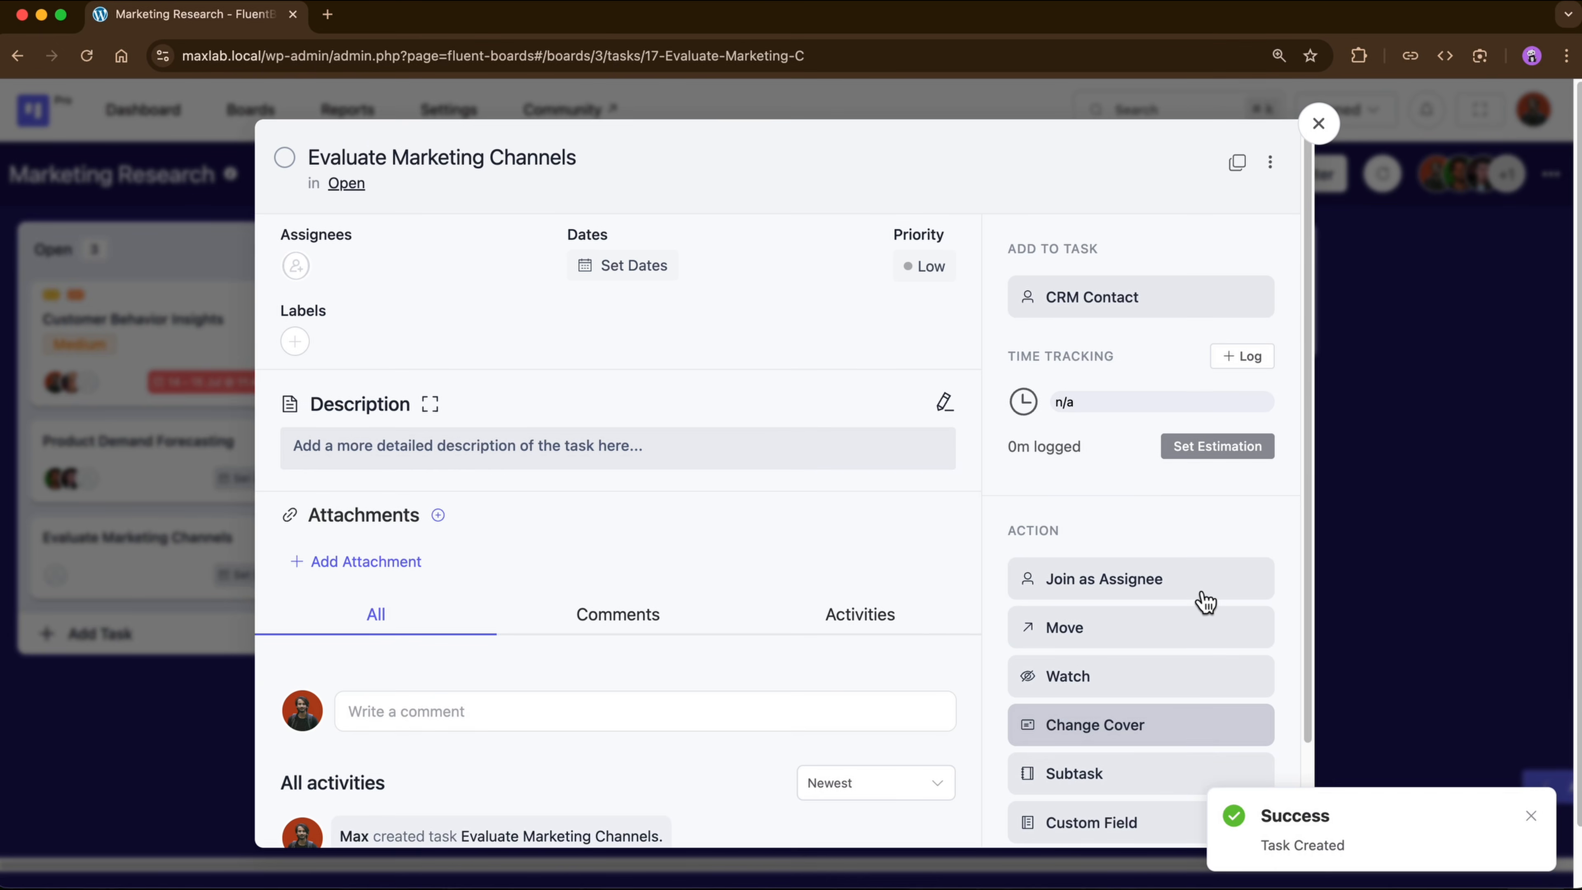